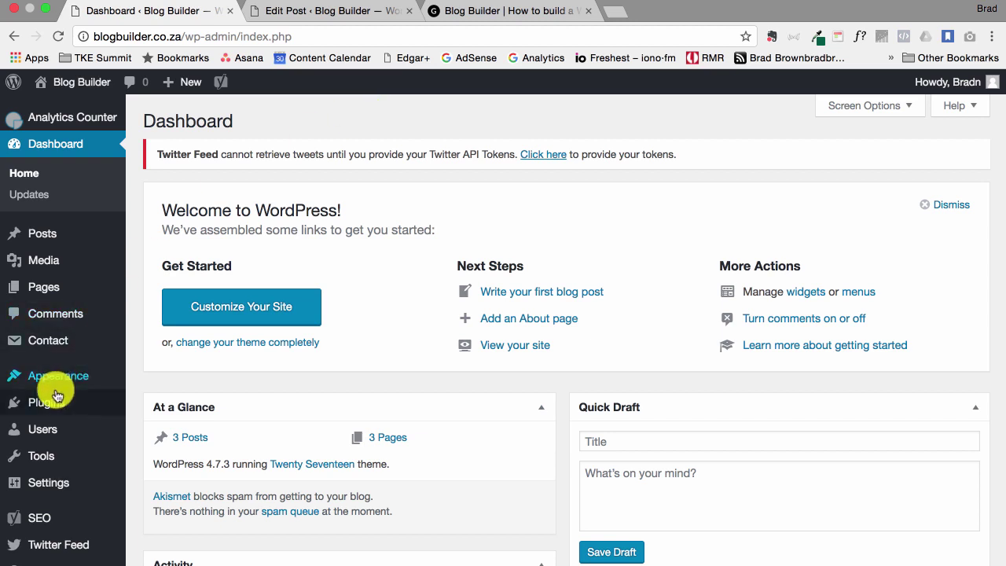
Deactivate the Twitter Feed plugin in the installed plugins list and delete it from the site
mouse_move(49, 398)
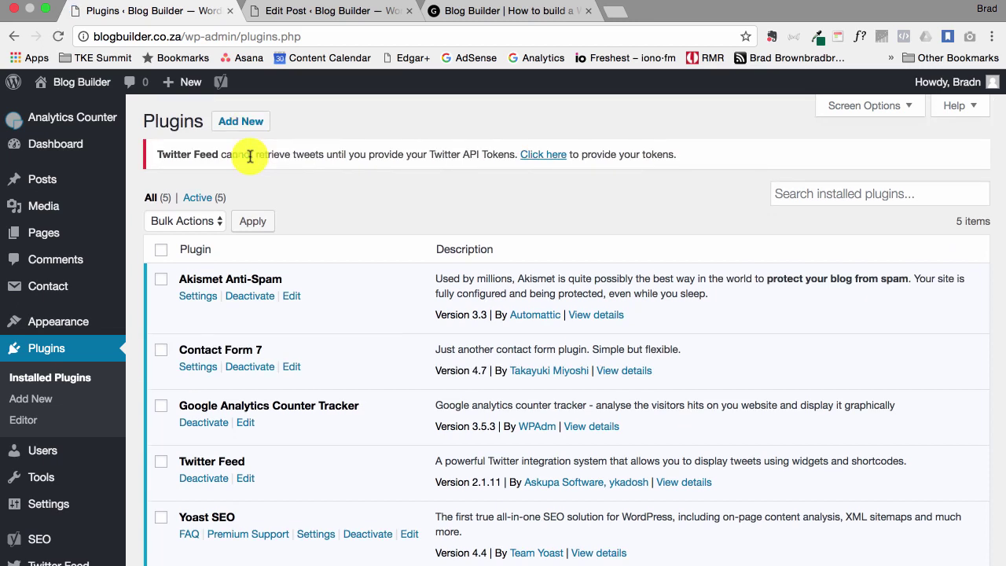
scroll(220, 279, "down", 1)
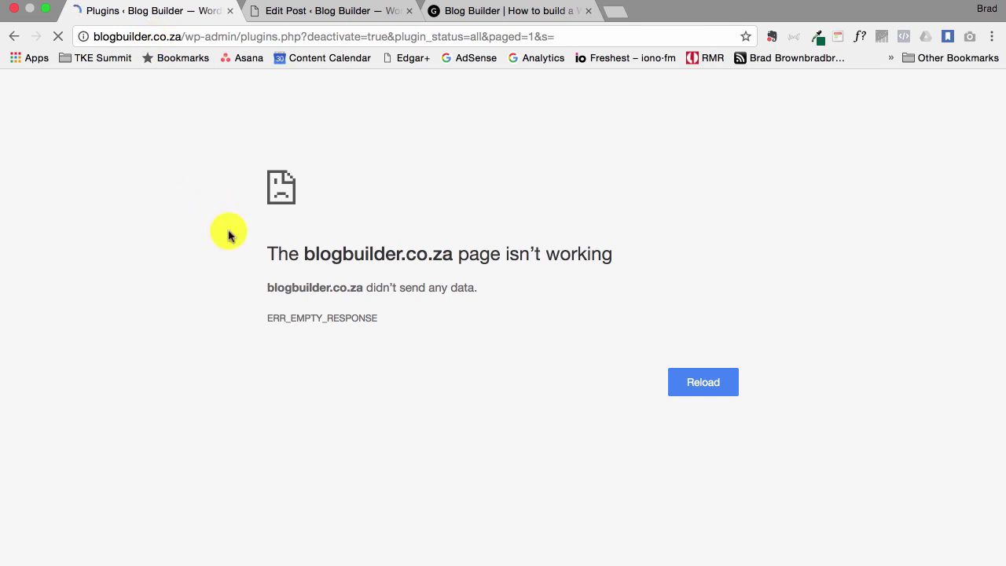
scroll(338, 330, "down", 2)
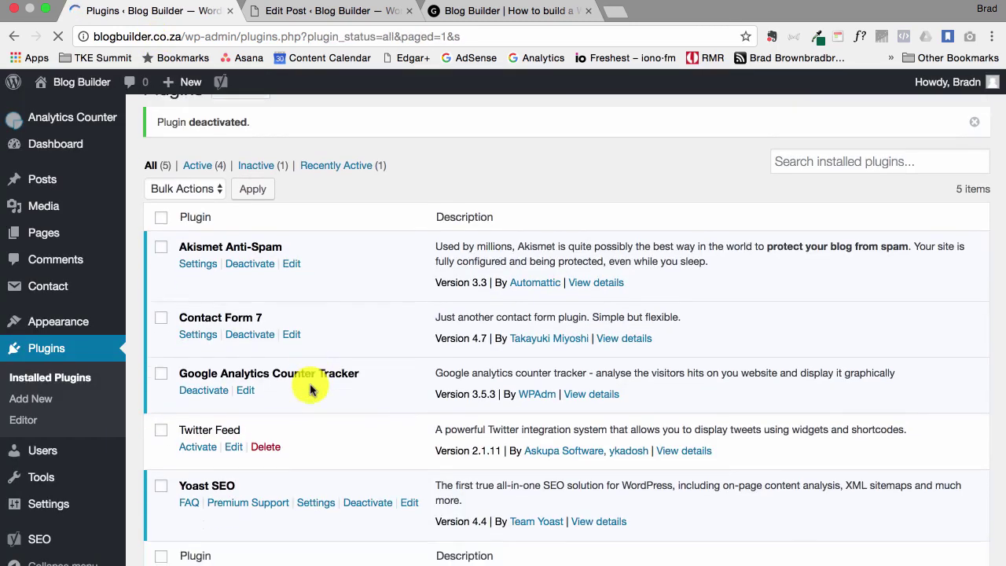
left_click(266, 433)
left_click(621, 209)
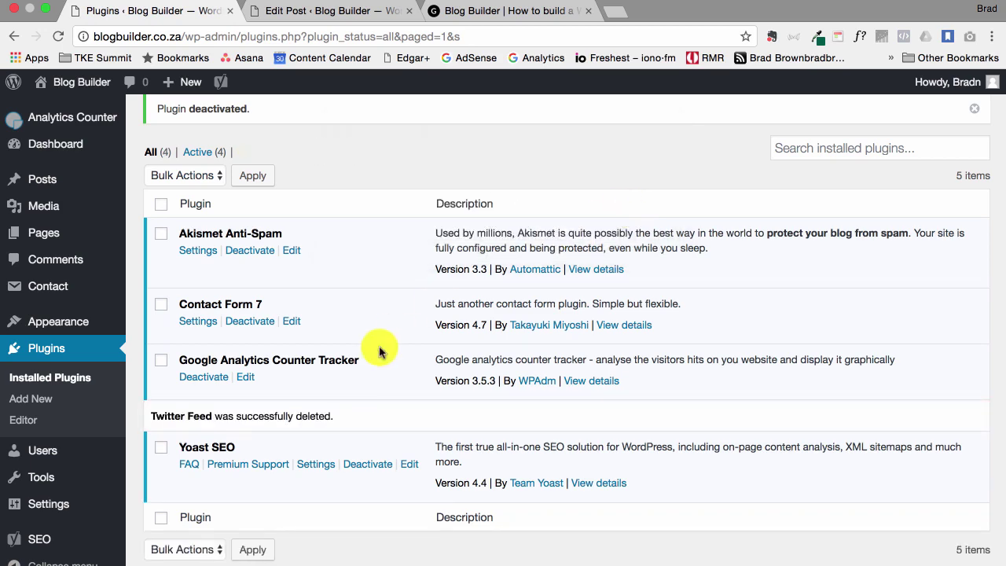
Go from the installed plugins list to the page for adding new plugins
scroll(315, 364, "down", 1)
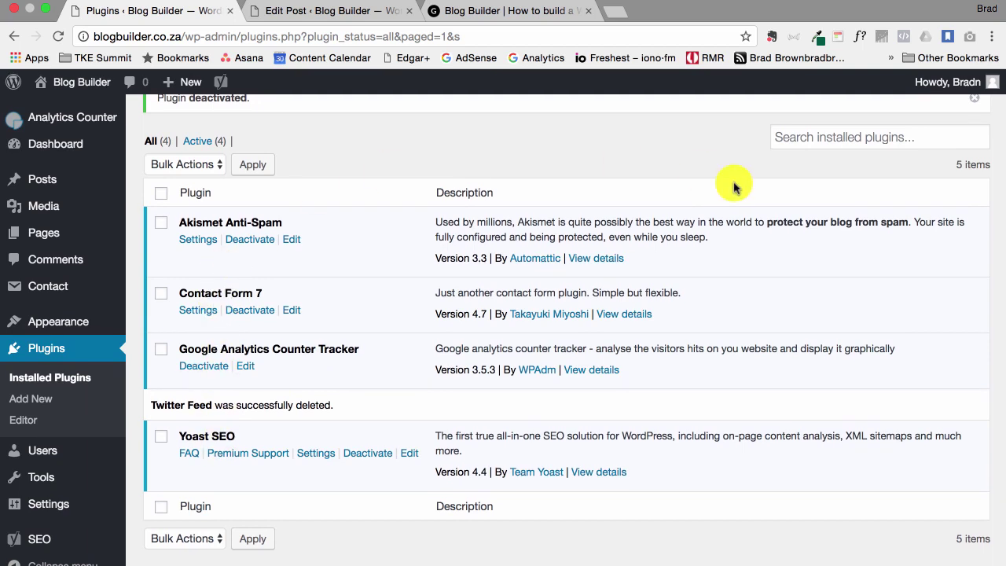
scroll(733, 185, "up", 3)
scroll(256, 157, "up", 1)
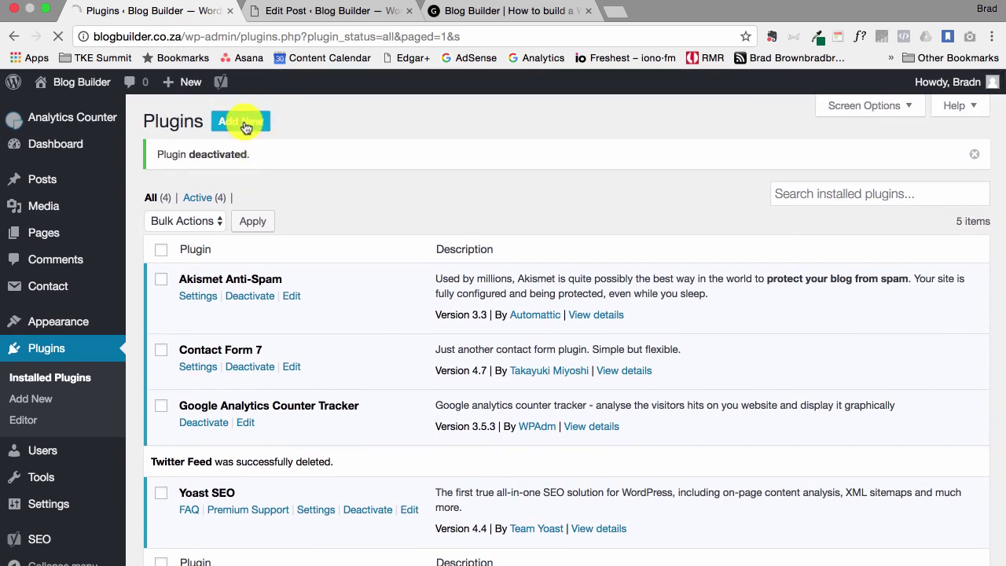
Load thekonaedge.com in a new browser tab and go to its Run category
left_click(615, 11)
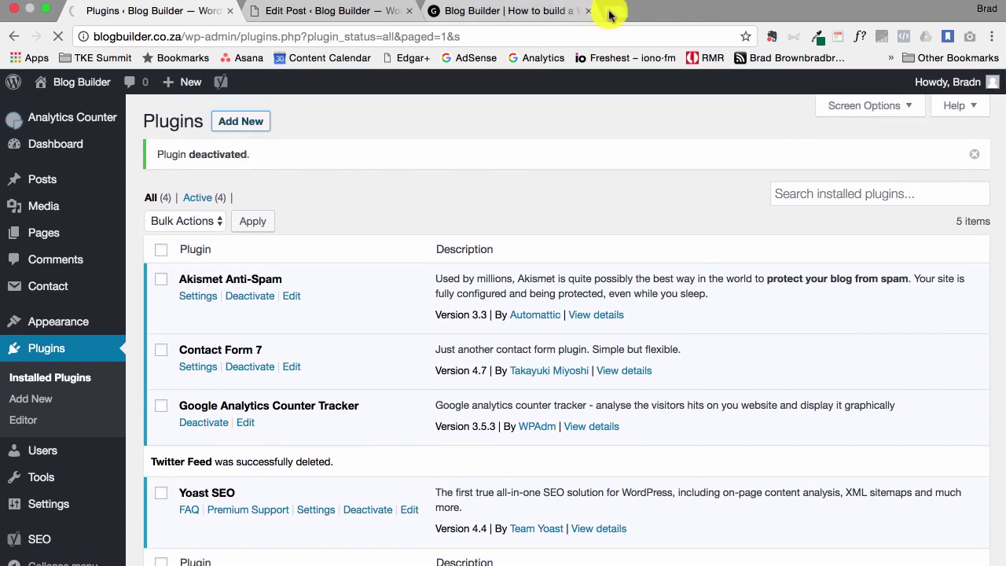
type("the")
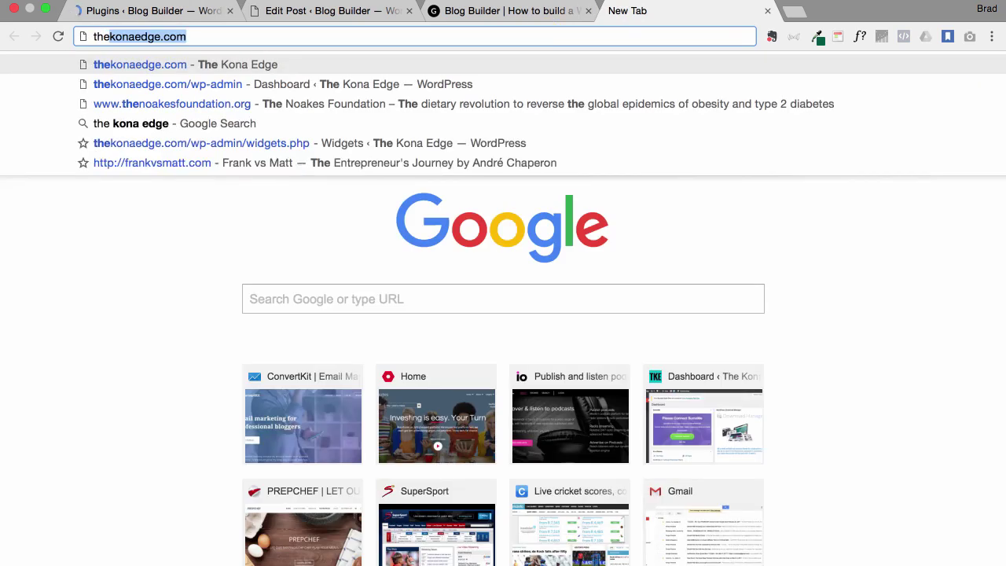
key("Return")
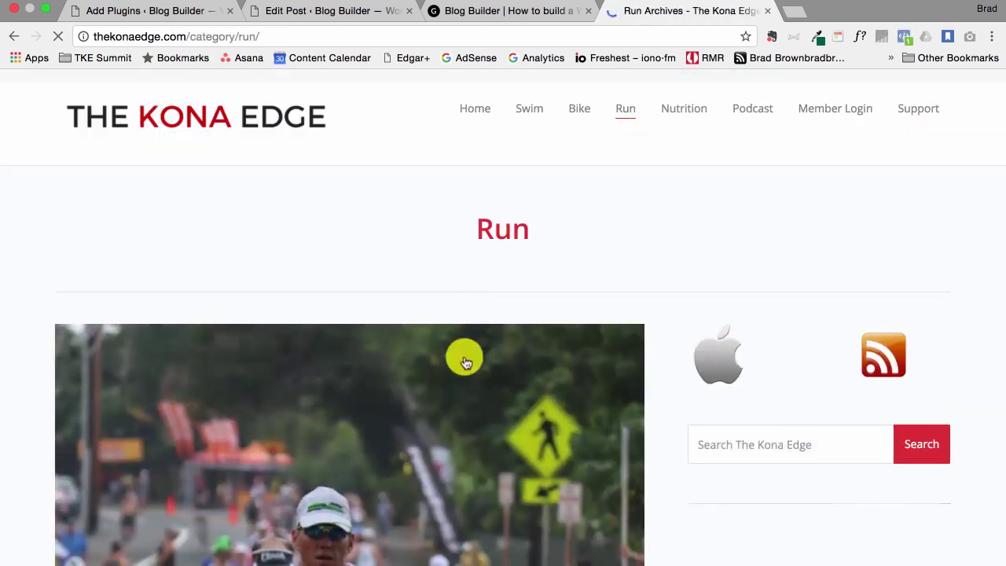
Open the article "Ironman Run Hacks: Keeping your easy runs VERY easy" from the Run archive
scroll(462, 393, "down", 5)
scroll(461, 404, "up", 2)
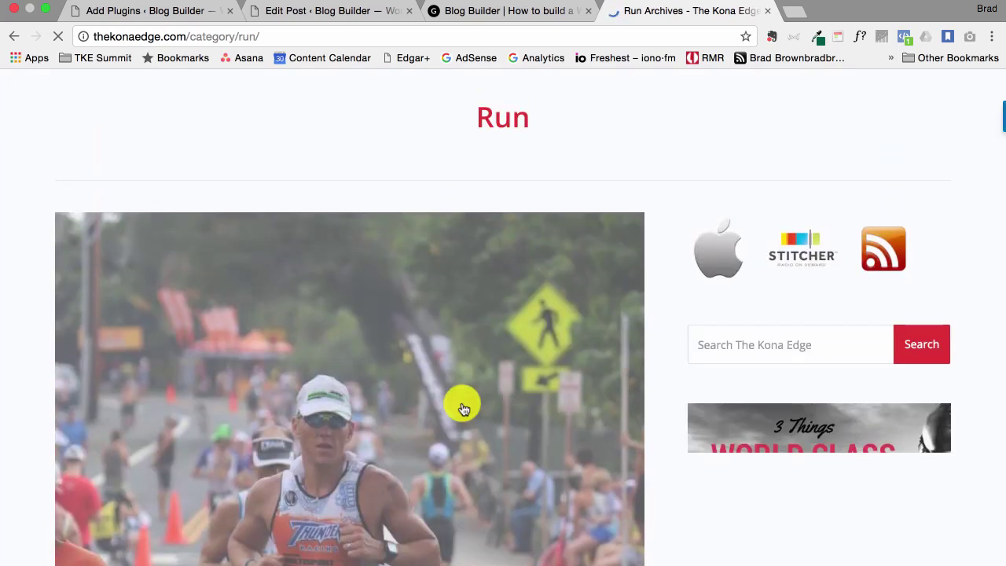
scroll(462, 401, "down", 10)
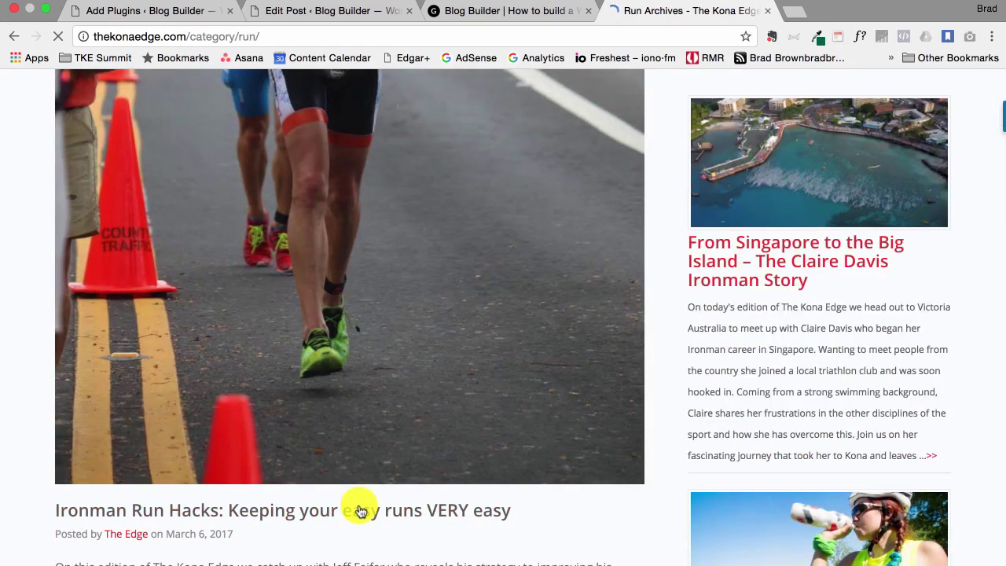
scroll(343, 368, "up", 4)
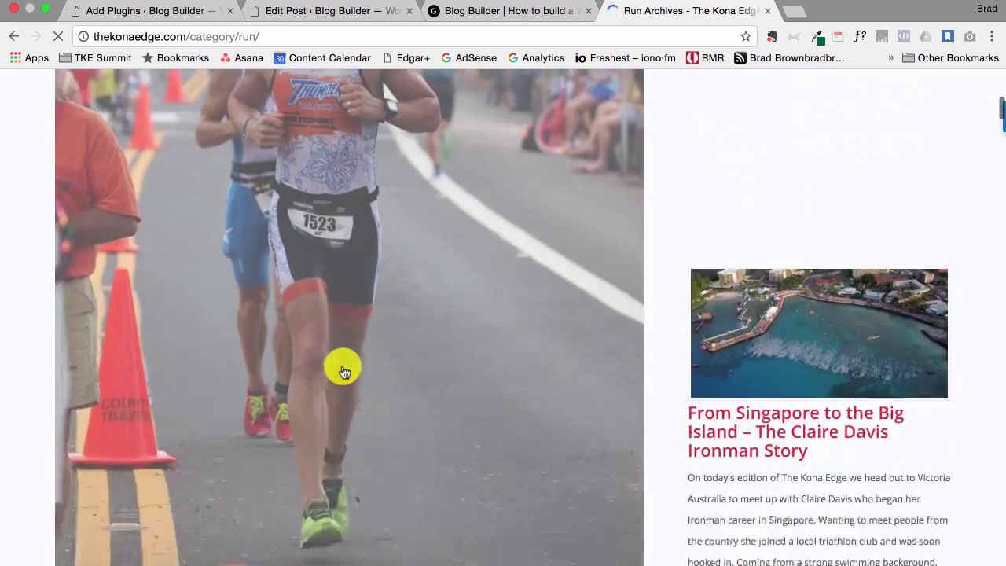
scroll(342, 370, "down", 2)
left_click(342, 370)
scroll(343, 369, "down", 2)
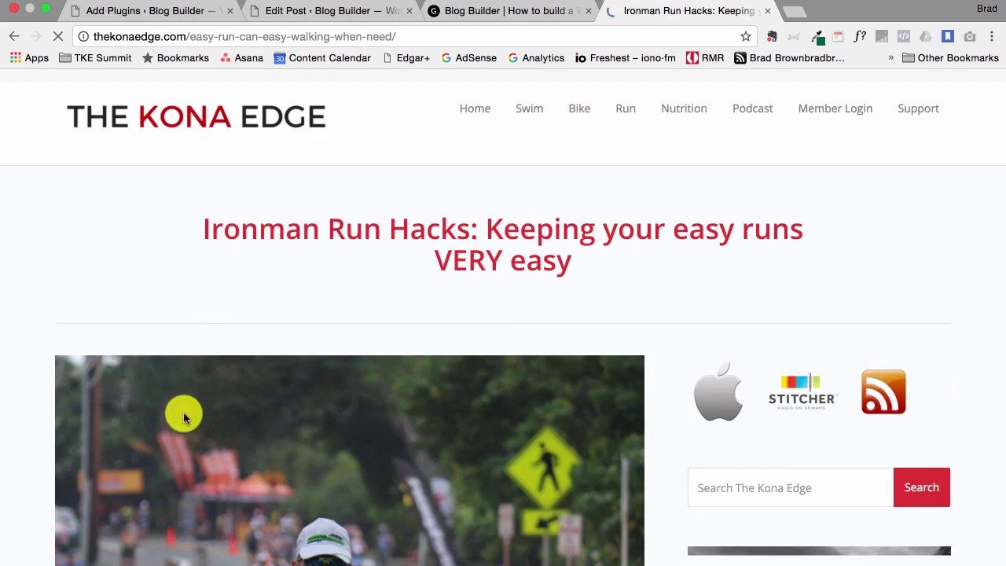
Examine the floating social share buttons beside the article and the share buttons at its end
scroll(180, 411, "down", 5)
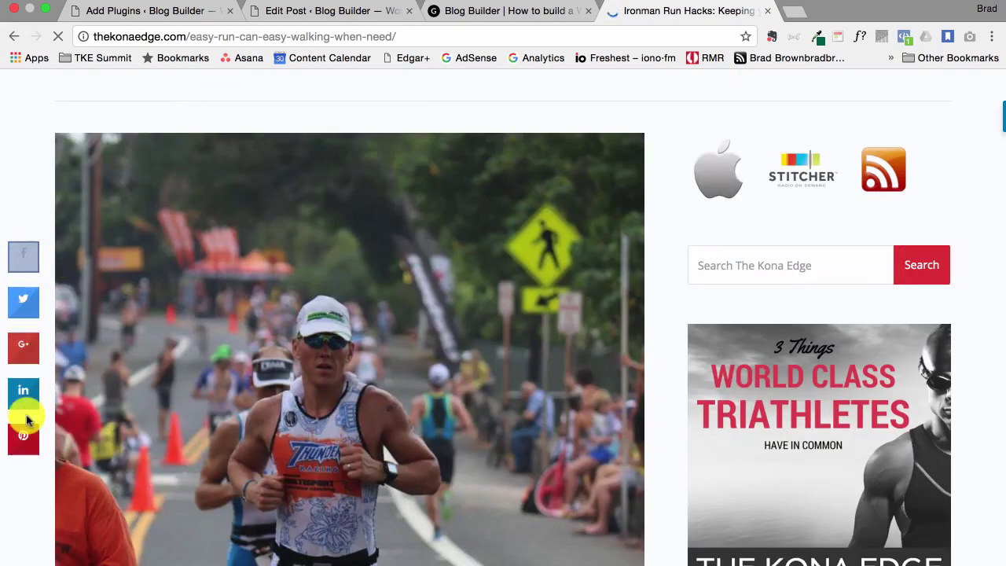
scroll(364, 402, "down", 2)
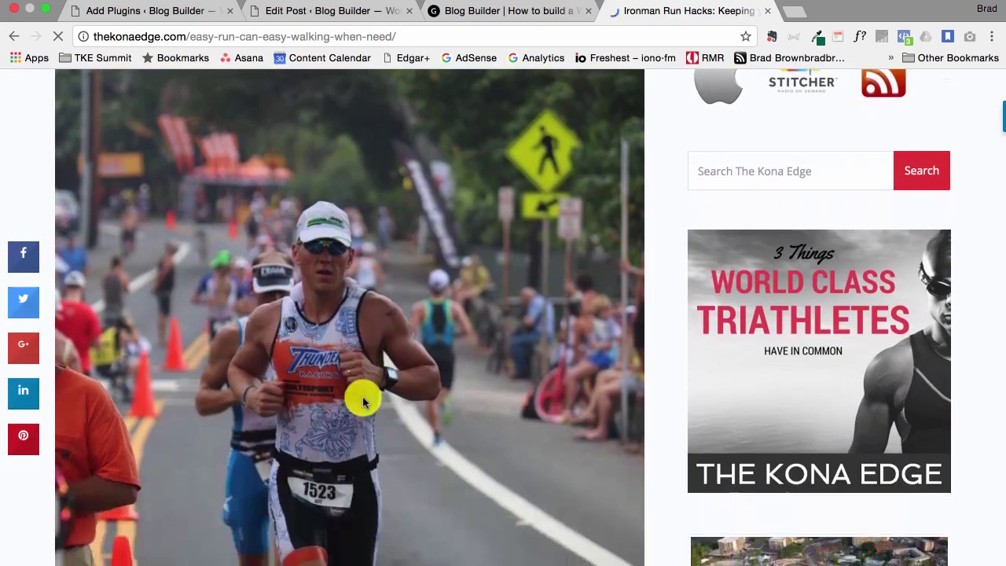
scroll(363, 402, "down", 20)
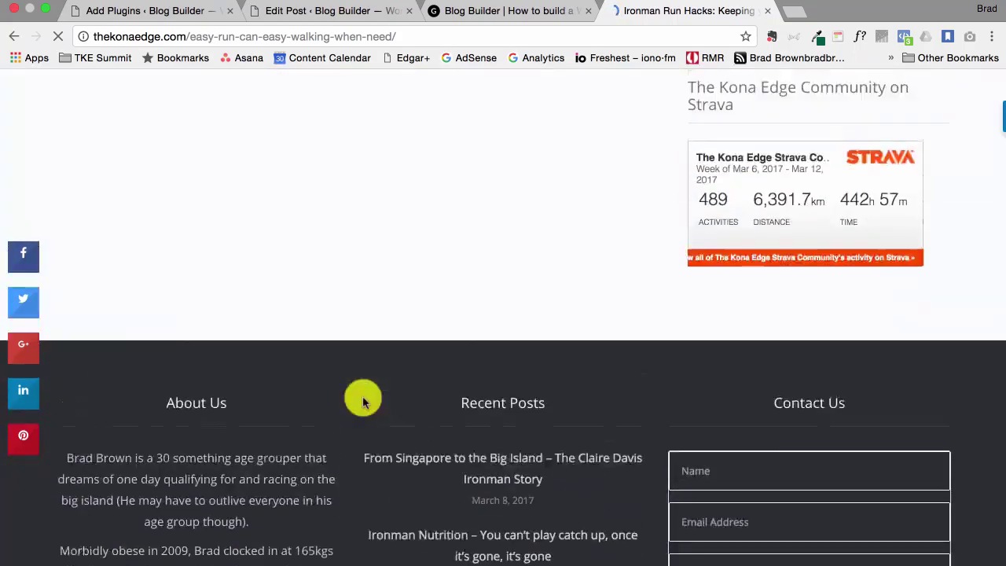
scroll(364, 402, "up", 10)
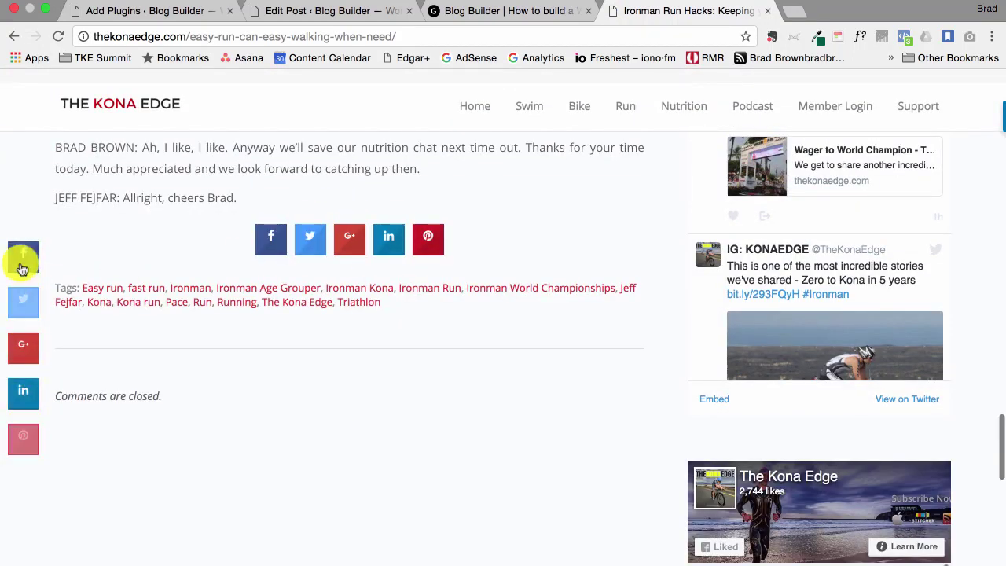
scroll(90, 301, "up", 10)
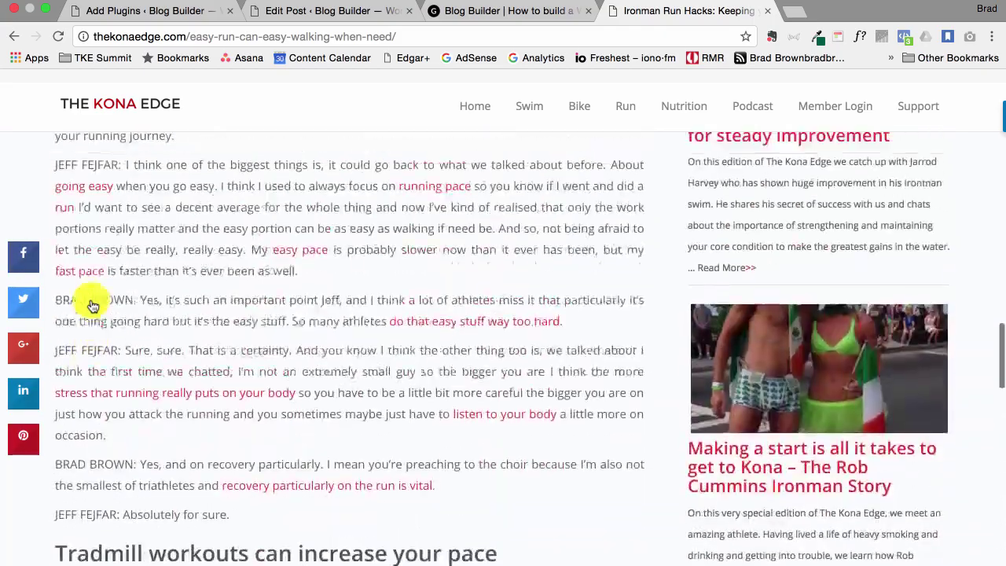
scroll(92, 305, "up", 15)
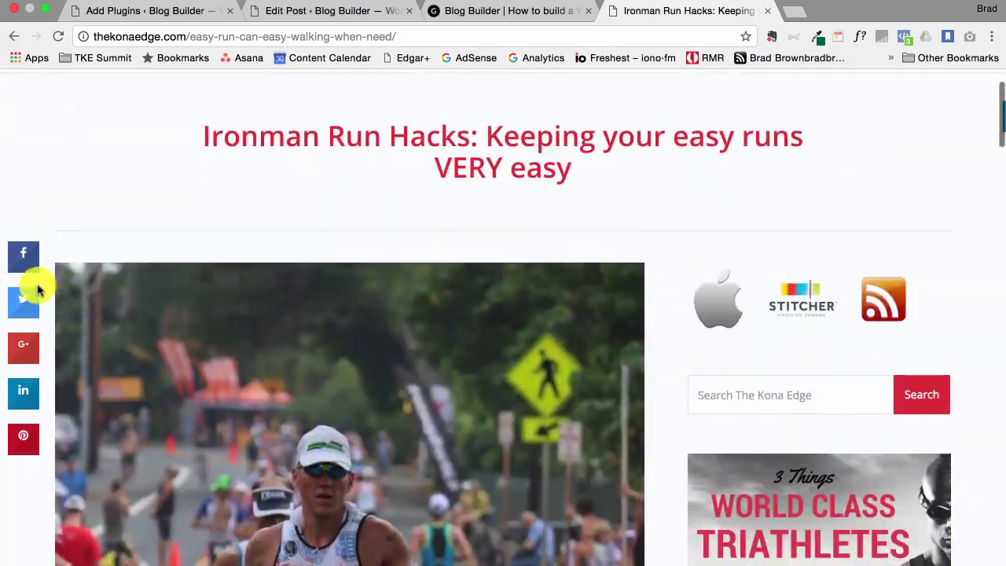
Back on the Add Plugins page, search for "cresta social" and install and activate the Cresta Social Share Counter plugin
left_click(170, 11)
left_click(817, 166)
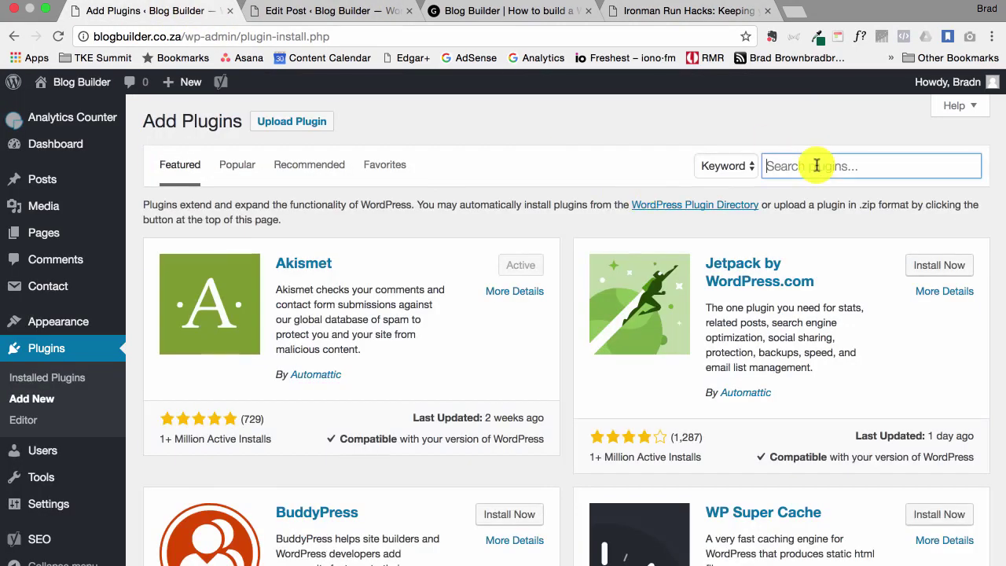
type("crest")
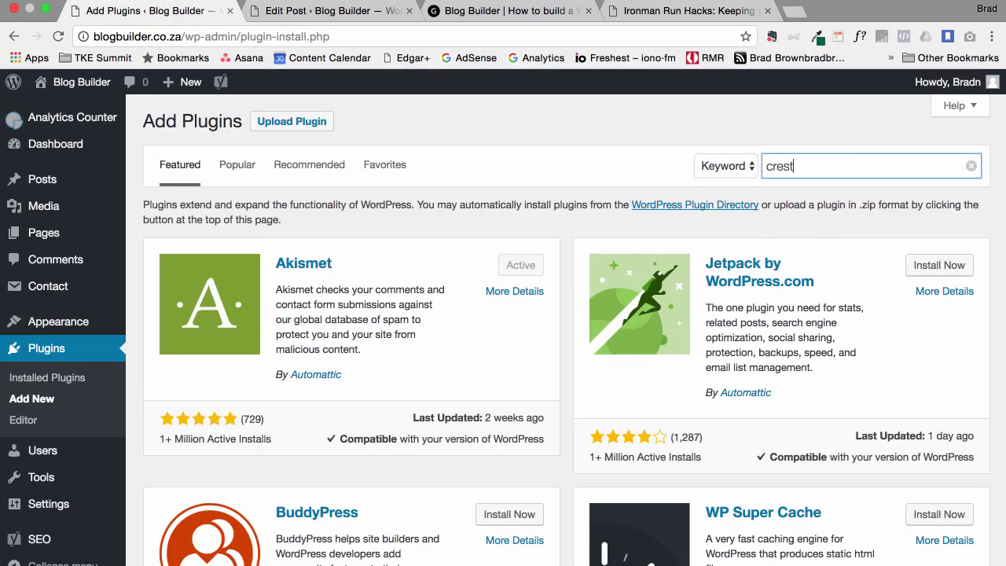
type("a social")
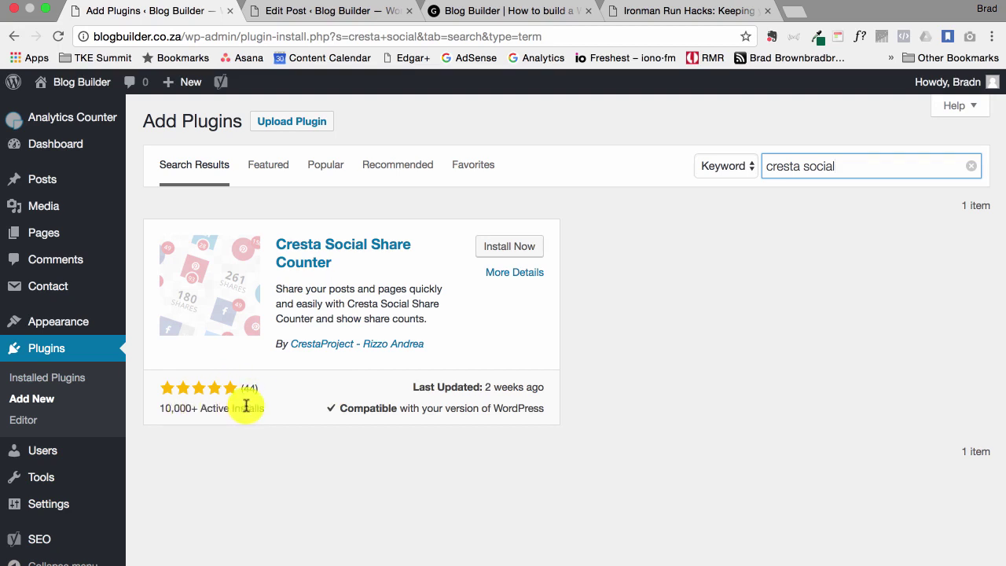
left_click(518, 254)
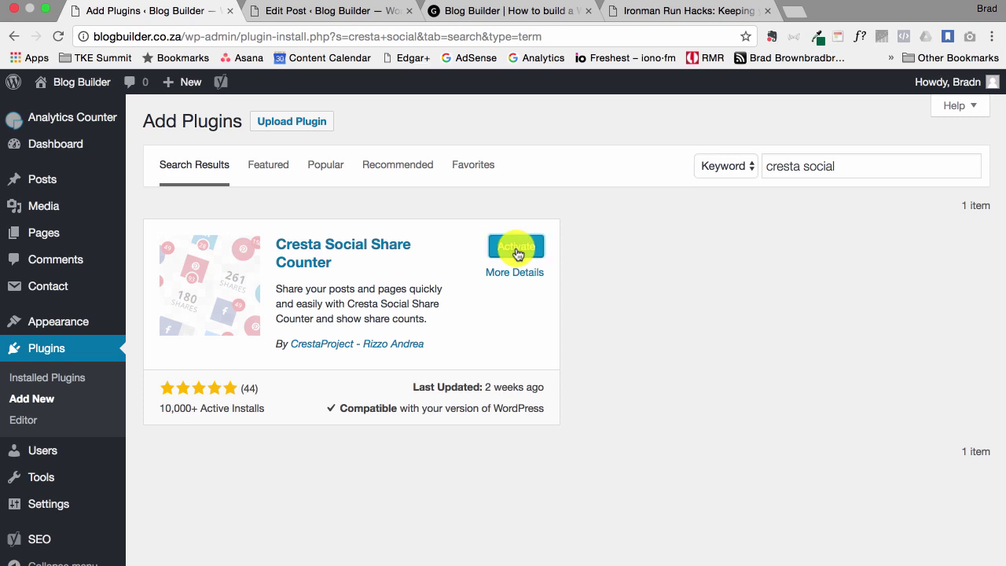
left_click(518, 253)
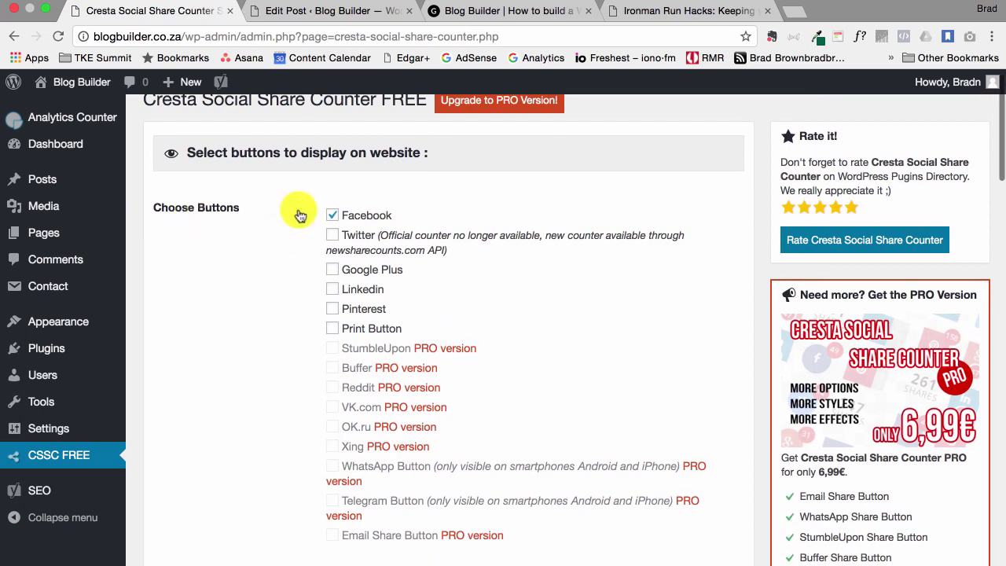
Enable the Twitter share button in the Cresta Social Share Counter settings and enter the site owner's Twitter username
left_click(333, 235)
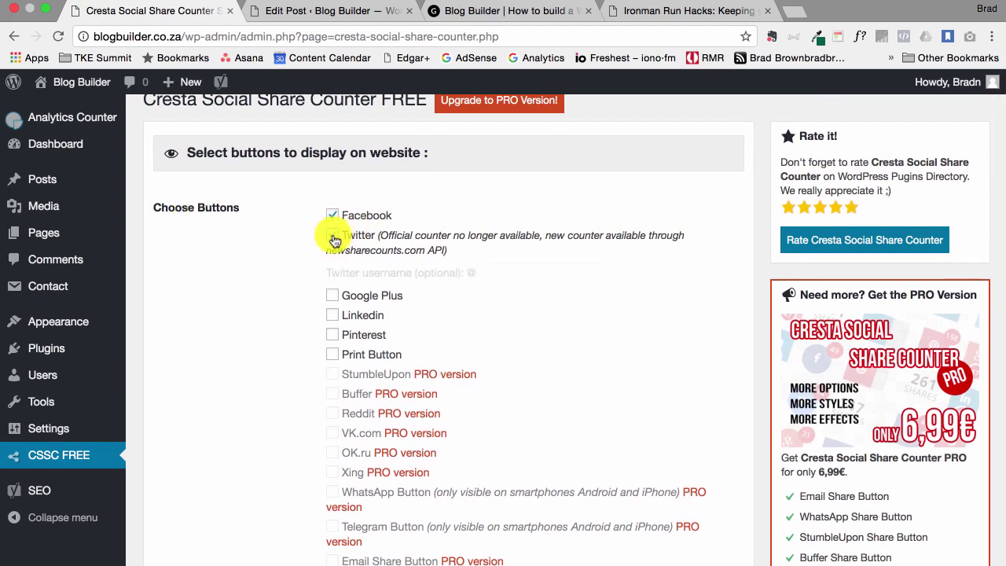
left_click(489, 271)
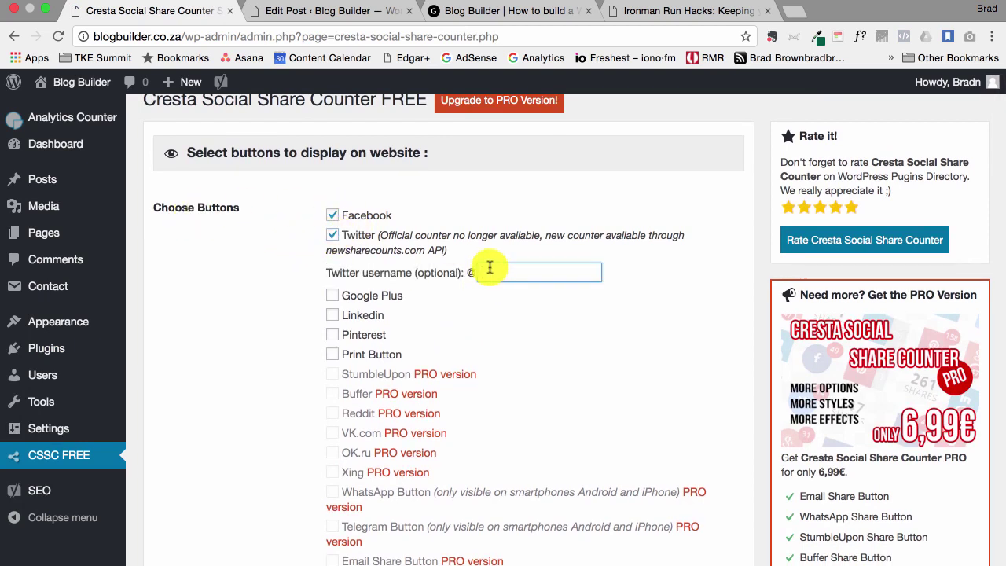
type("BigBradBrown")
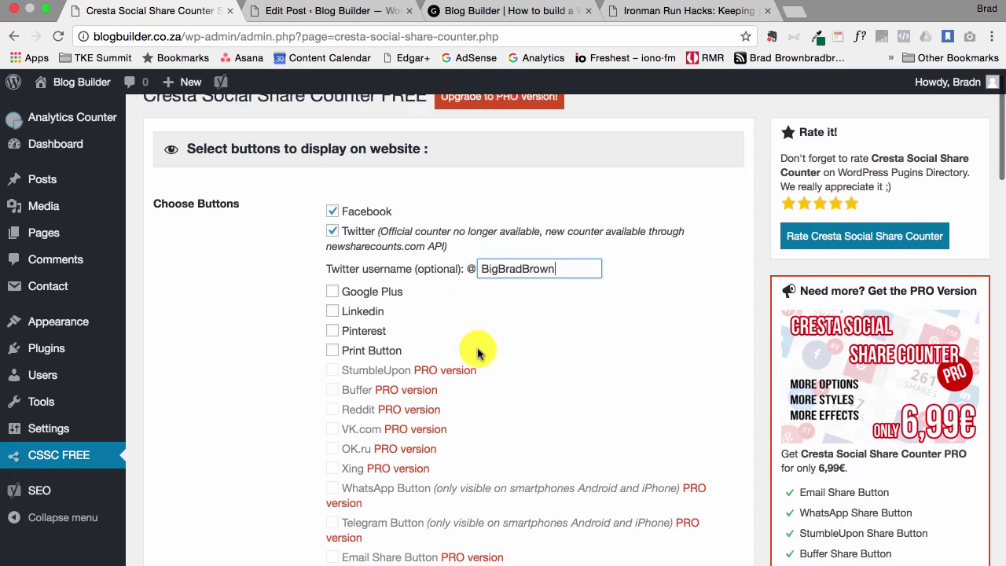
scroll(468, 345, "down", 1)
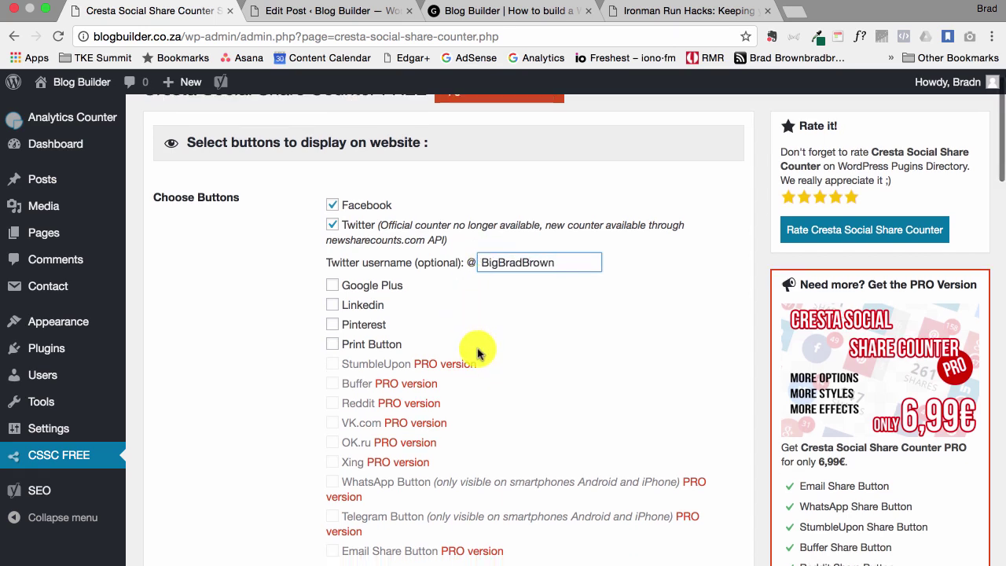
Enable the Google Plus, Linkedin and Pinterest share buttons
left_click(333, 285)
left_click(333, 306)
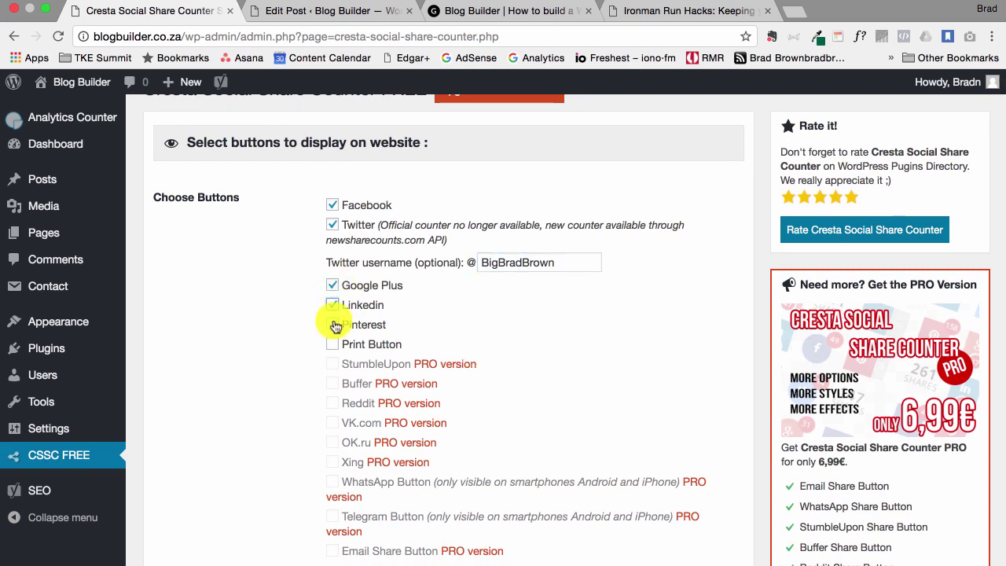
left_click(332, 324)
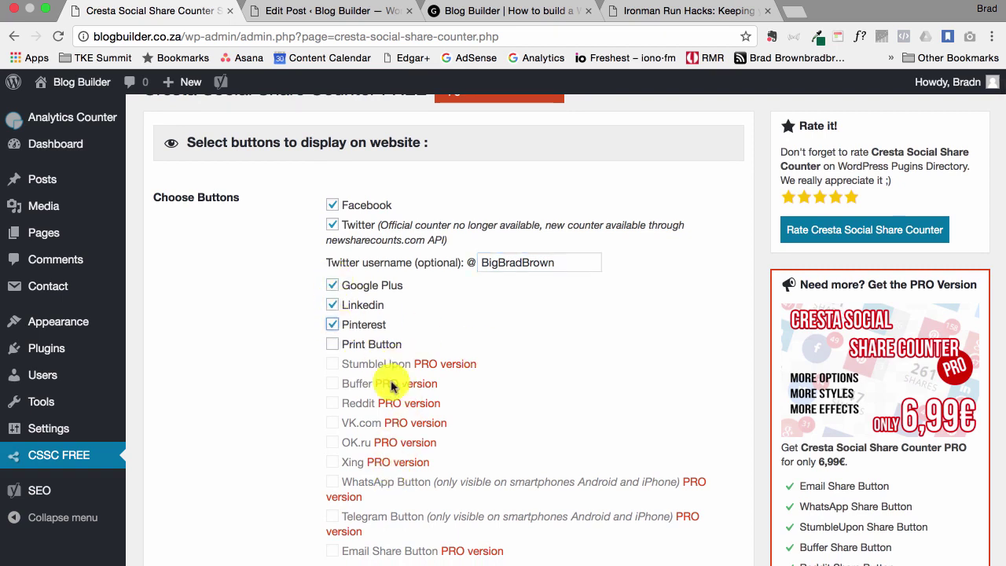
In the display settings, make the social counter box use the same colors as the social network
scroll(404, 463, "down", 1)
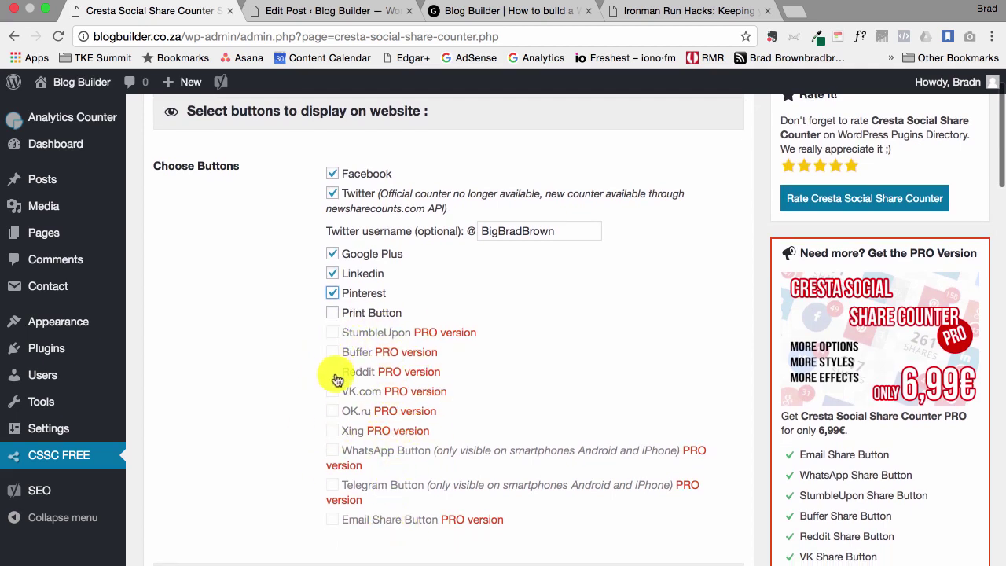
scroll(342, 414, "down", 5)
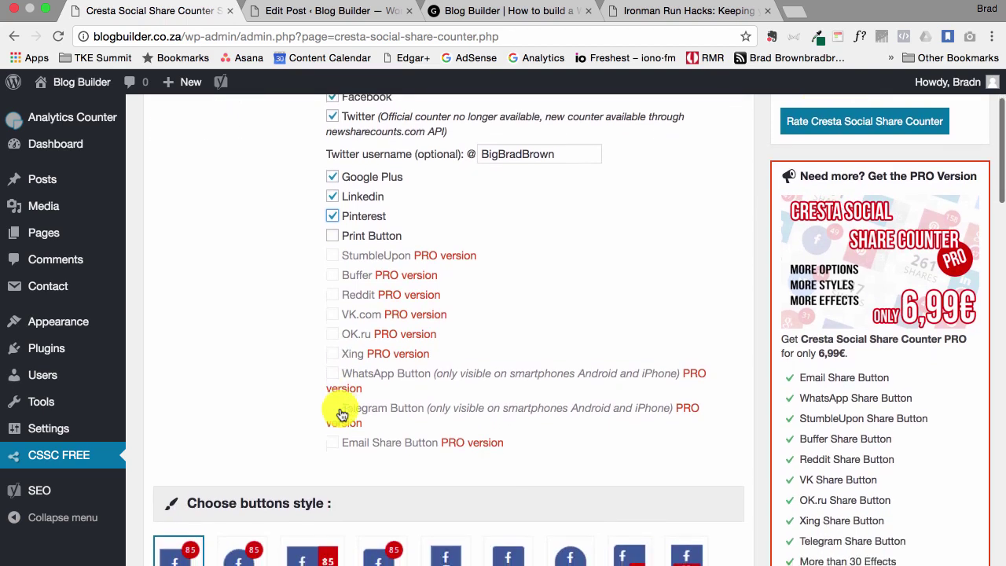
scroll(342, 414, "down", 2)
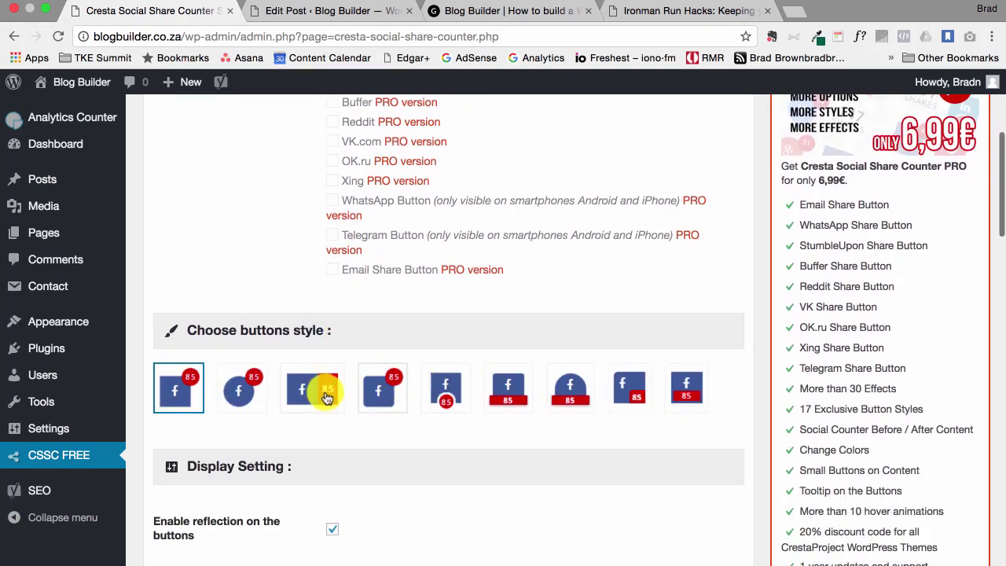
scroll(387, 451, "down", 2)
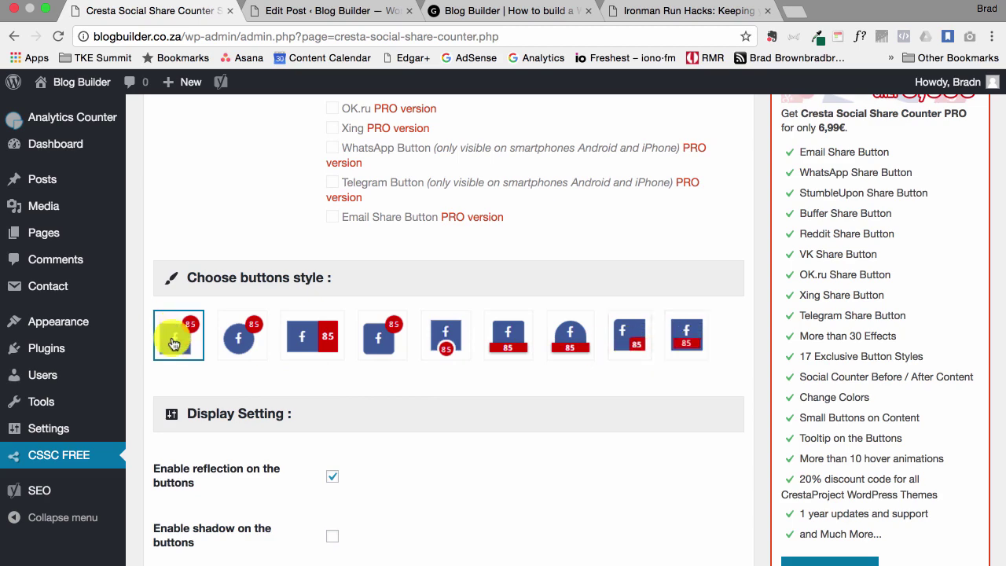
scroll(226, 455, "down", 3)
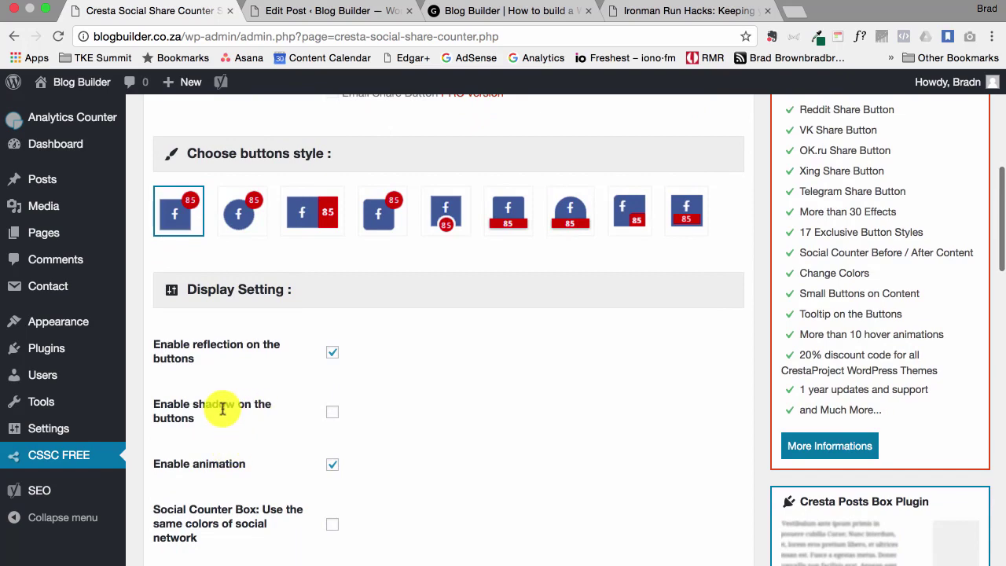
left_click(333, 416)
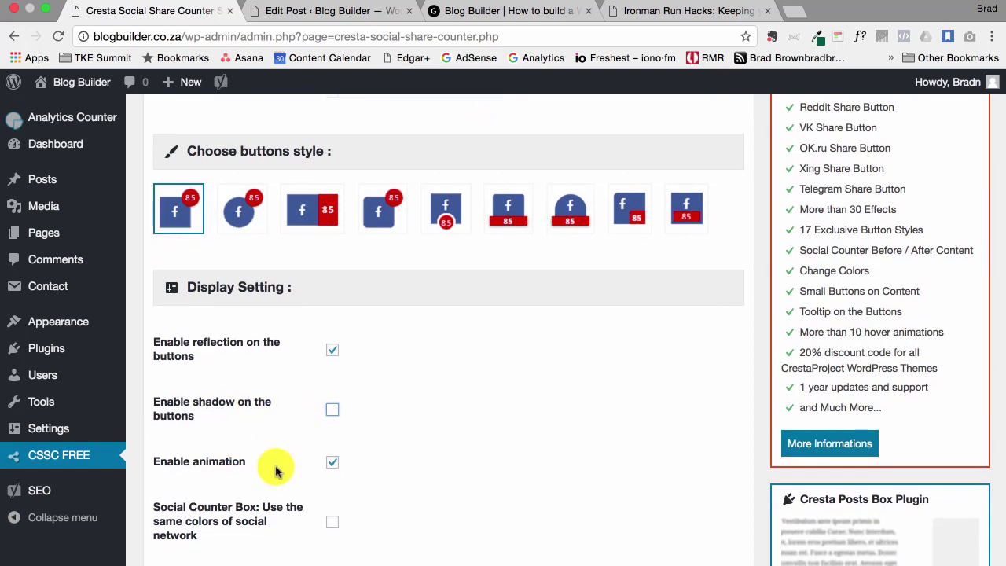
scroll(276, 463, "down", 2)
scroll(275, 470, "down", 2)
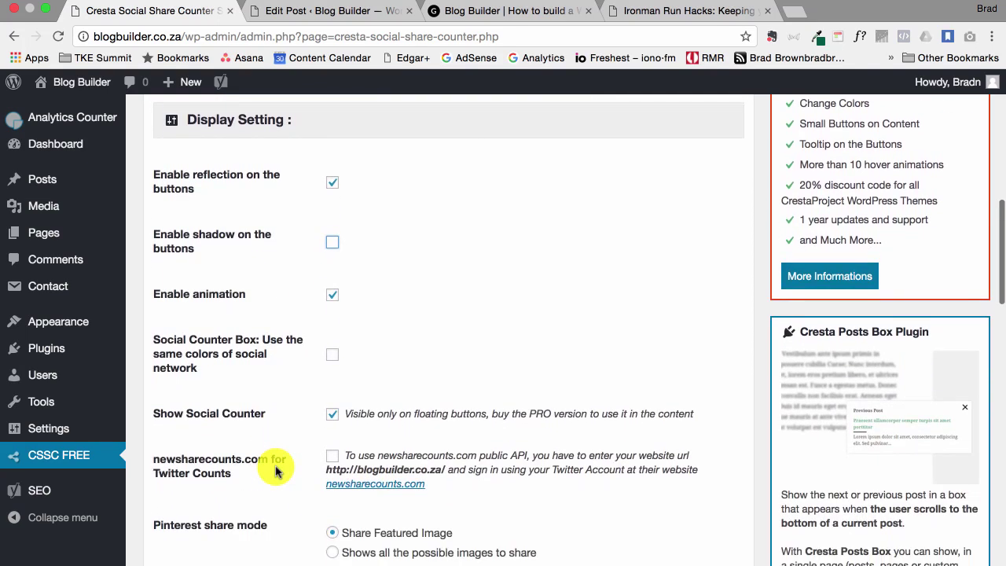
left_click(332, 346)
Enable showing the single shares count only when it is more than 0
scroll(295, 445, "down", 2)
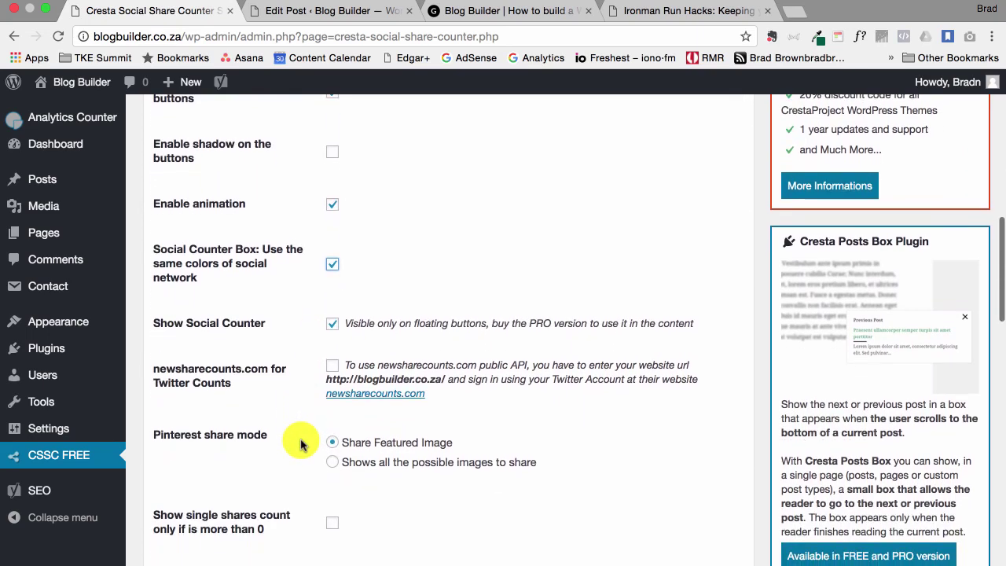
scroll(300, 445, "down", 1)
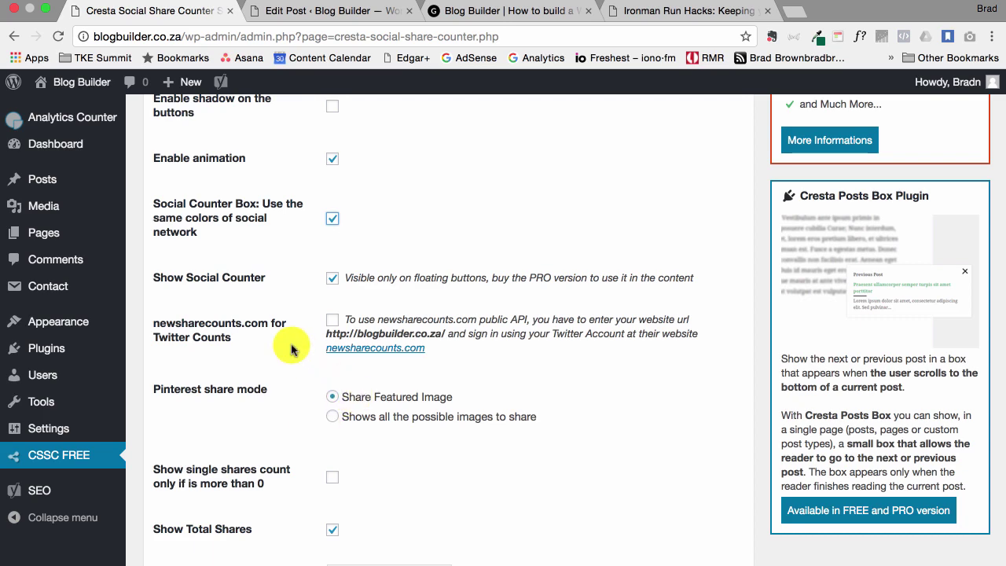
scroll(288, 343, "down", 2)
scroll(291, 350, "down", 3)
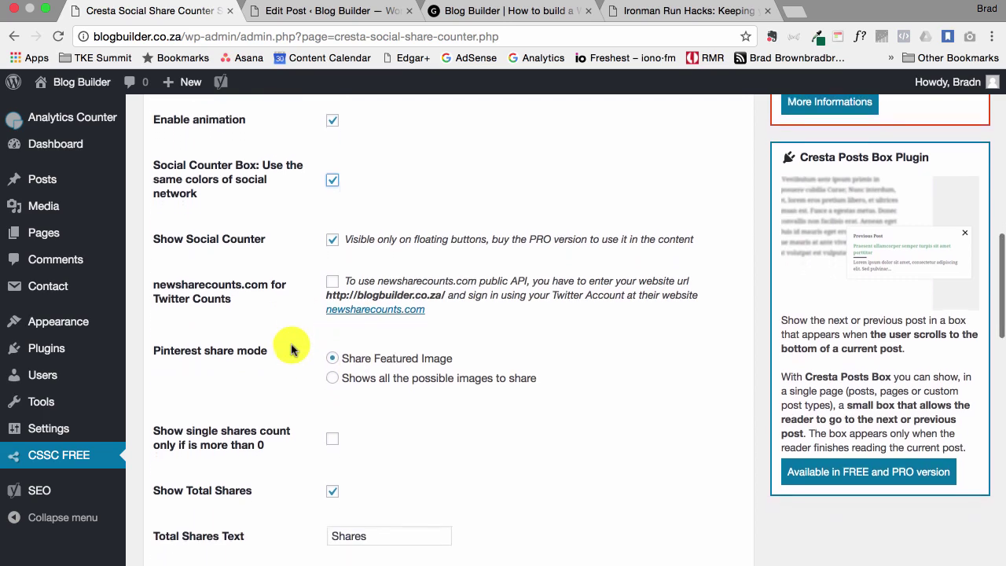
scroll(291, 350, "up", 4)
scroll(291, 350, "down", 4)
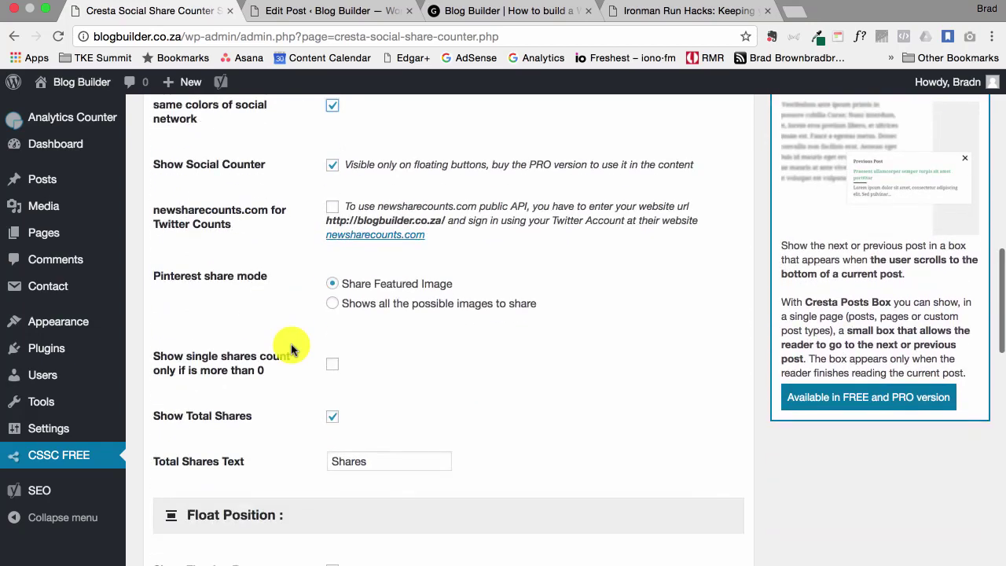
scroll(290, 350, "up", 3)
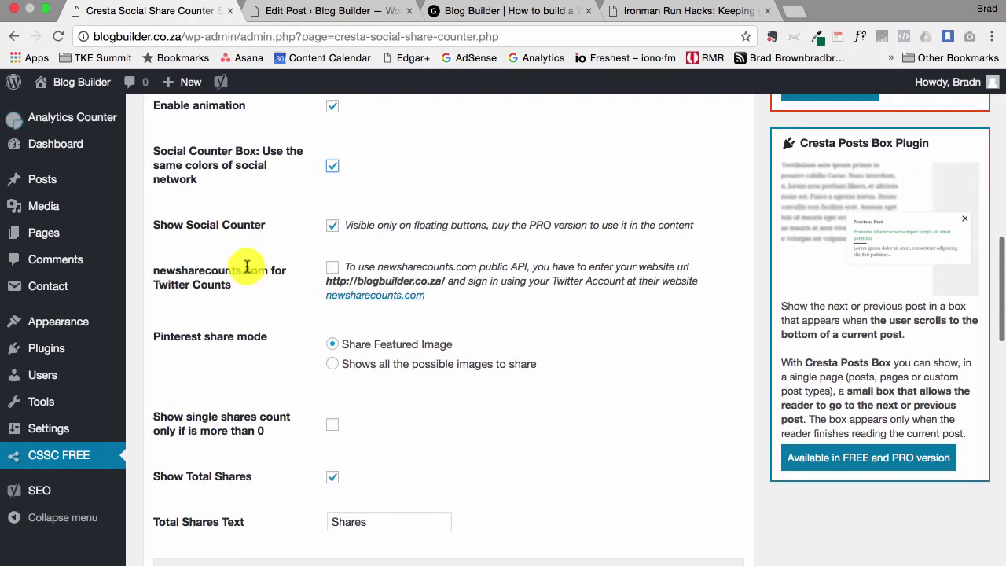
scroll(291, 377, "down", 3)
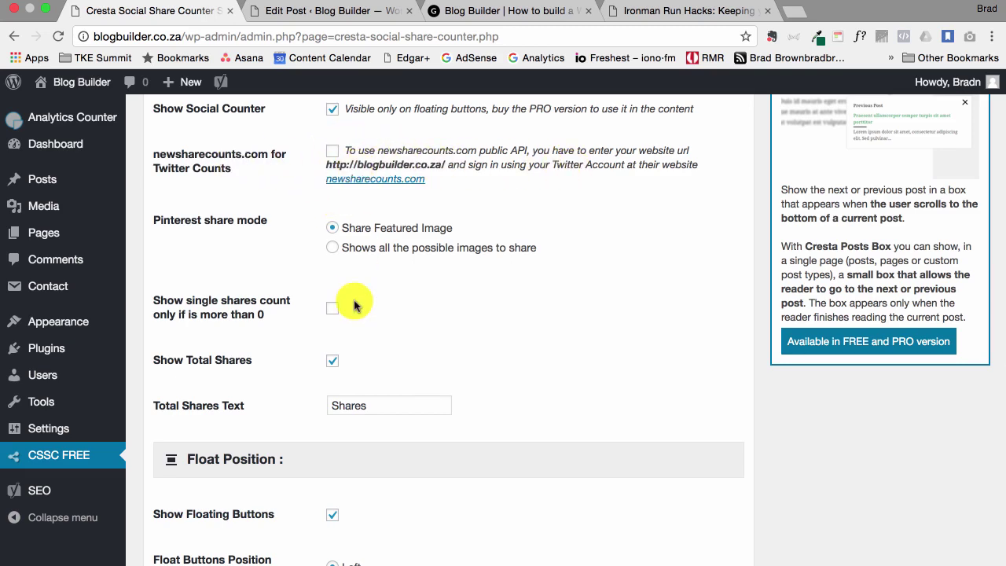
scroll(354, 306, "down", 2)
scroll(355, 306, "down", 3)
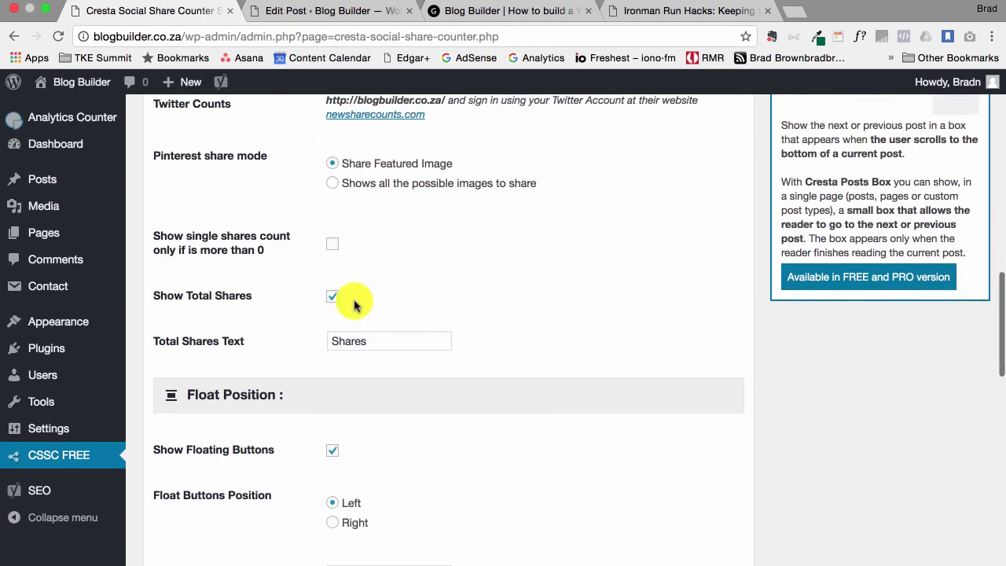
scroll(290, 265, "down", 3)
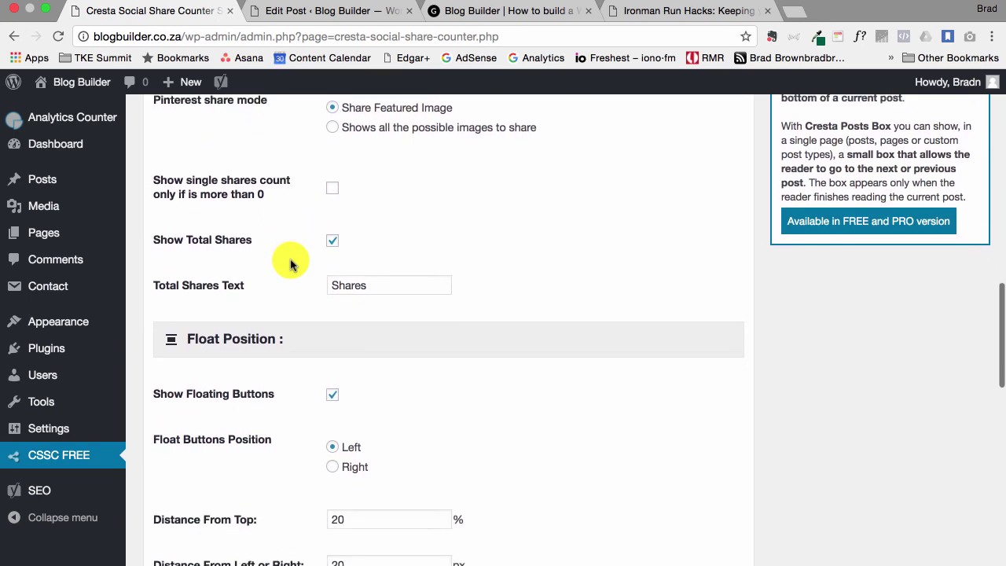
scroll(290, 265, "up", 2)
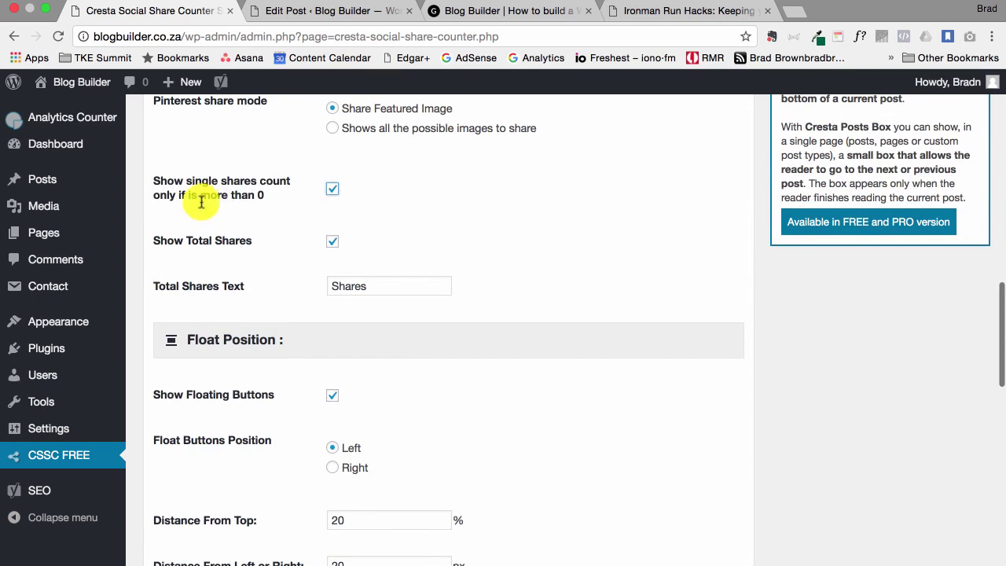
left_click(332, 190)
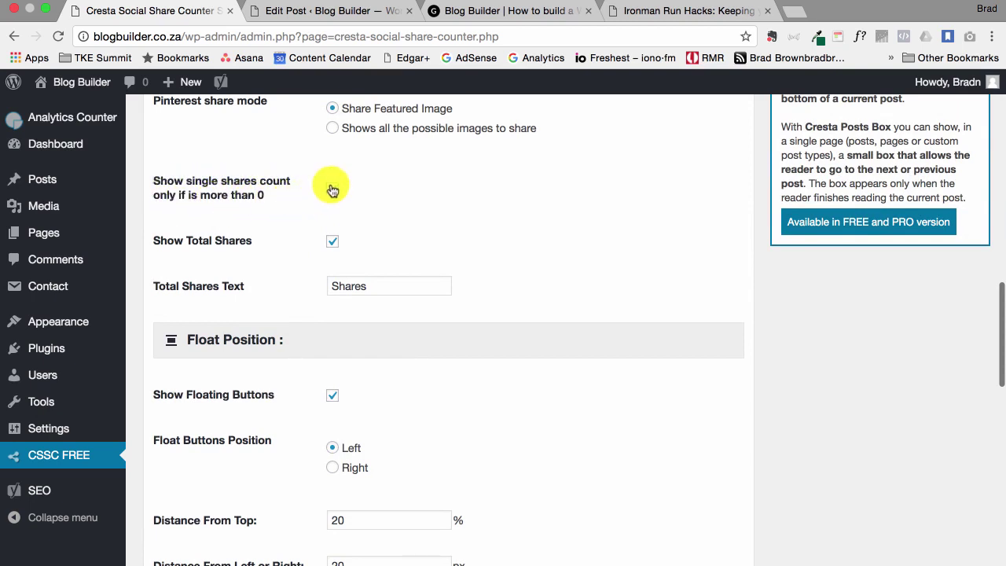
left_click(334, 187)
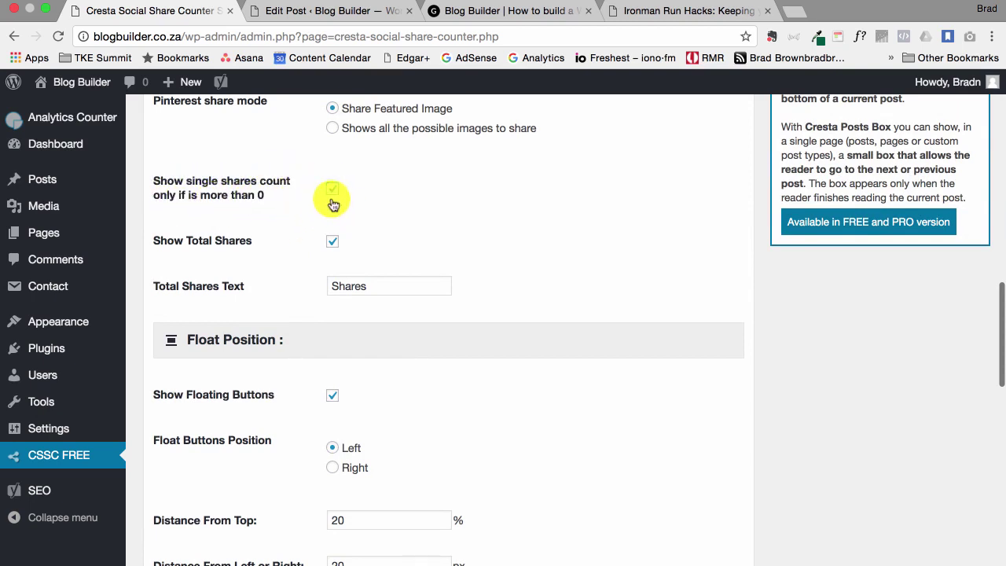
Turn off the option that disables the floating buttons on mobile, leaving Show Floating Buttons enabled
scroll(267, 330, "down", 3)
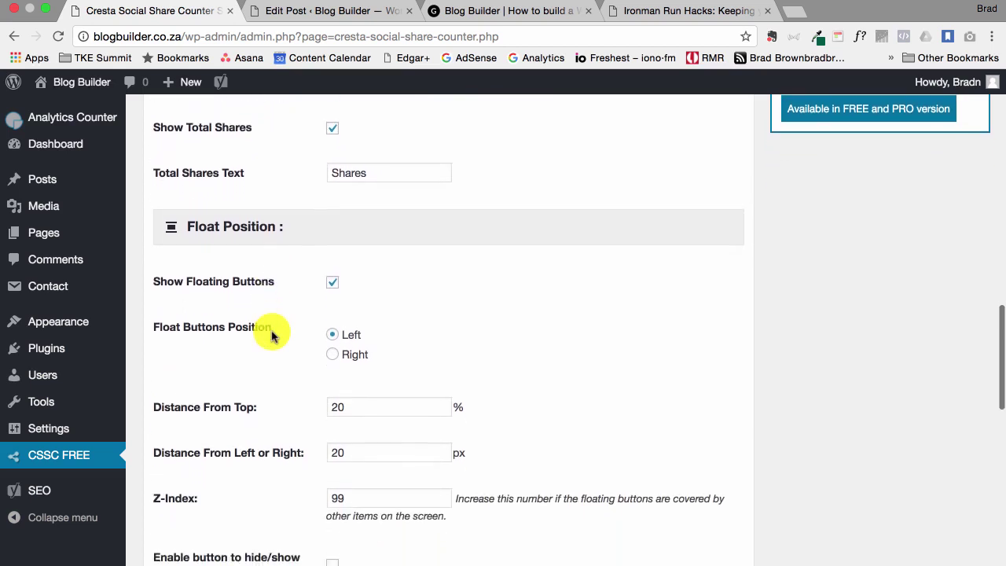
scroll(272, 334, "down", 2)
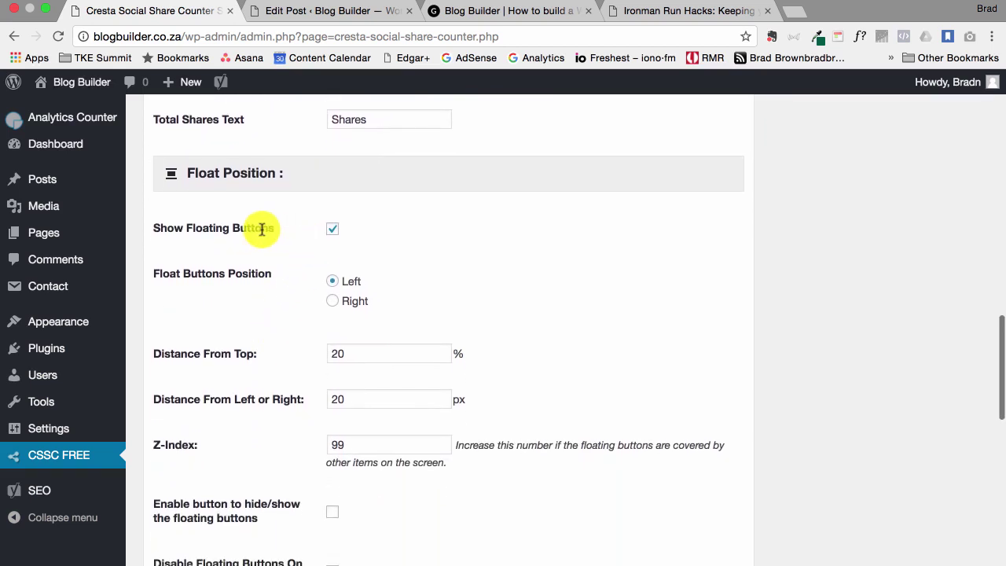
left_click(332, 229)
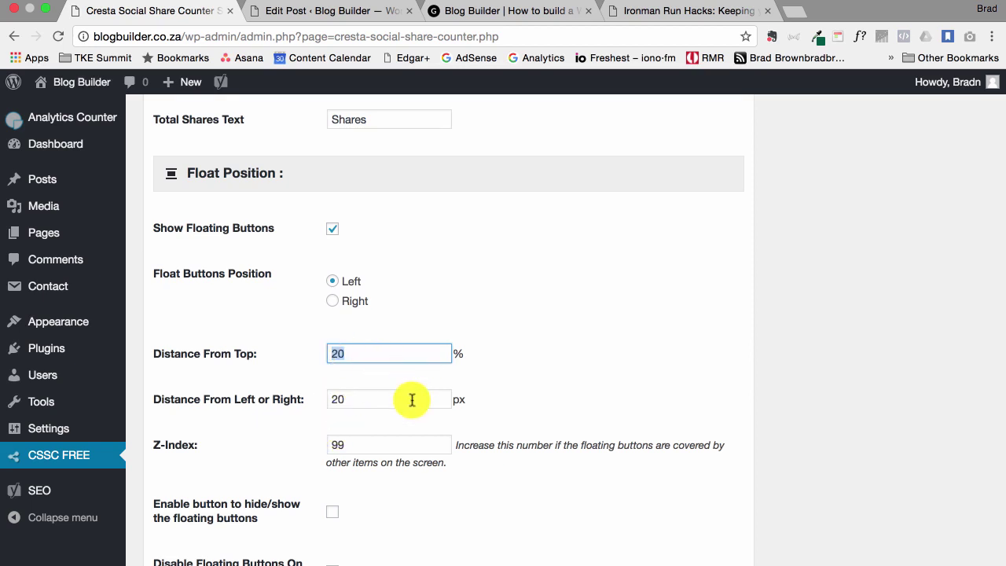
scroll(412, 400, "down", 5)
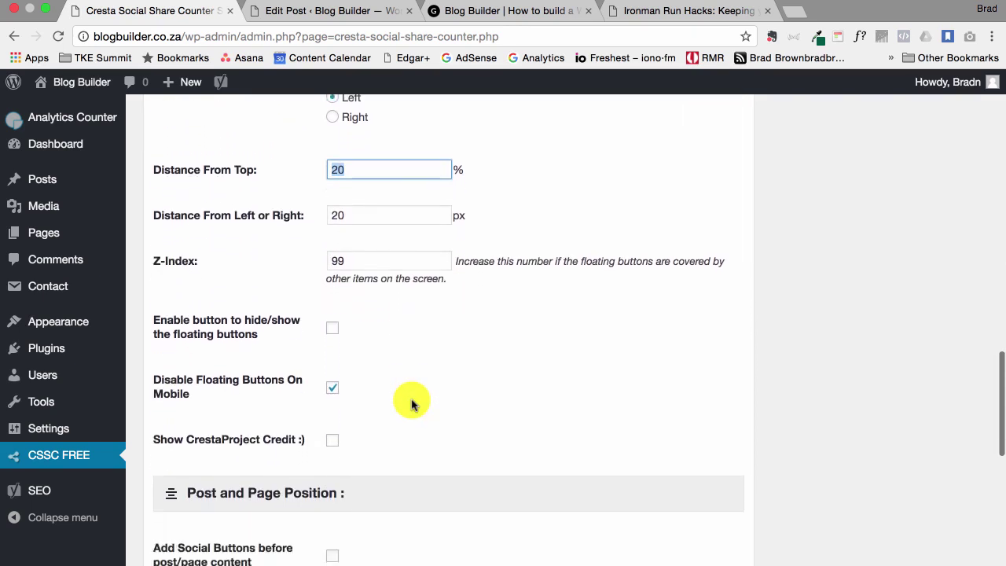
scroll(412, 404, "down", 2)
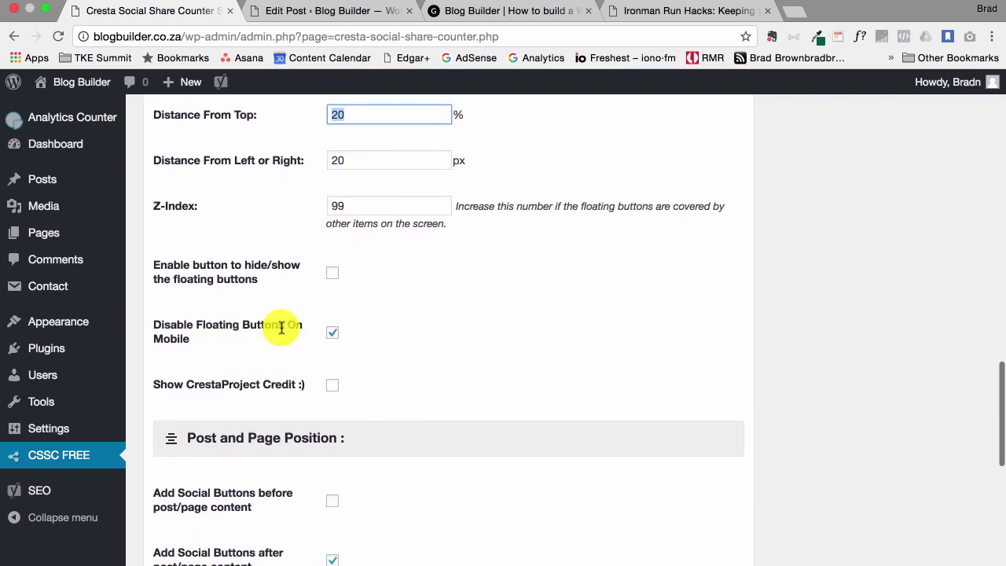
left_click(336, 334)
Set the in-content buttons position to Center and save the plugin settings
scroll(413, 355, "down", 3)
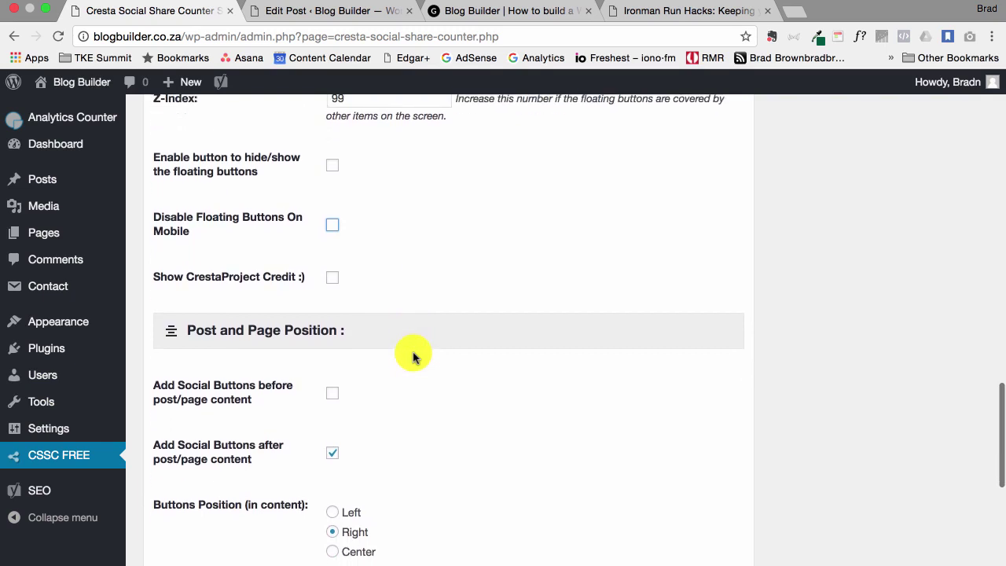
scroll(413, 357, "up", 1)
scroll(413, 356, "down", 1)
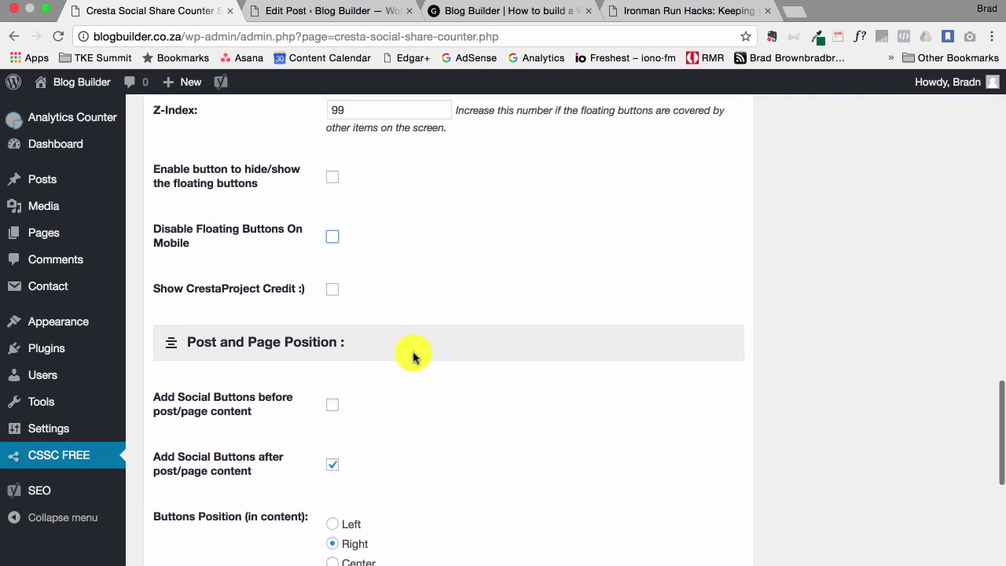
scroll(413, 357, "down", 1)
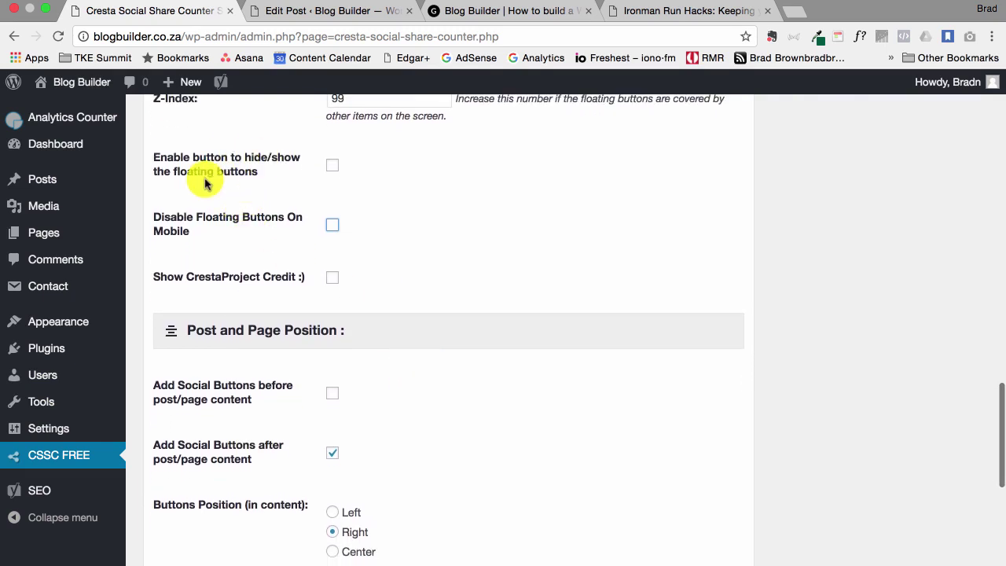
scroll(367, 225, "down", 3)
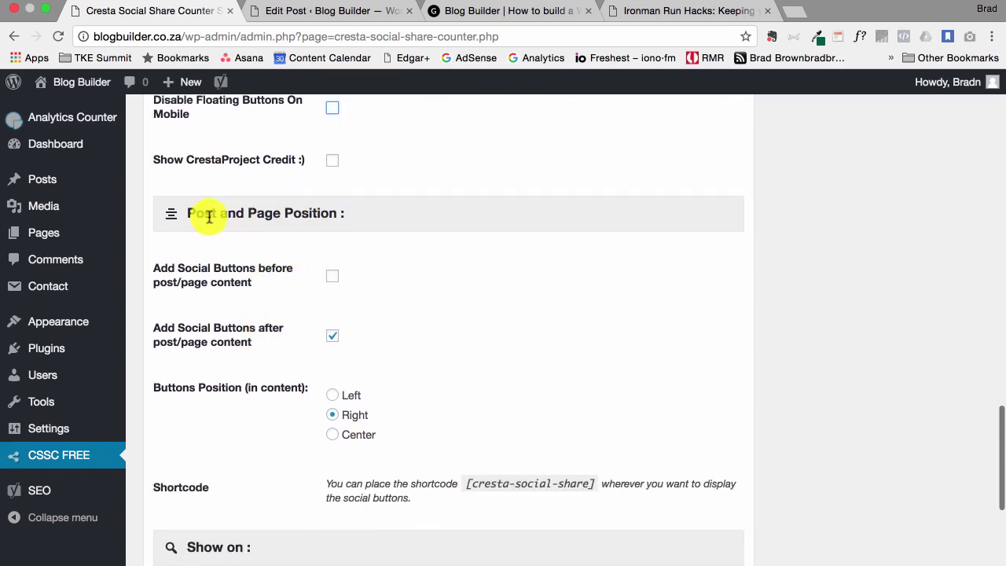
scroll(268, 314, "down", 2)
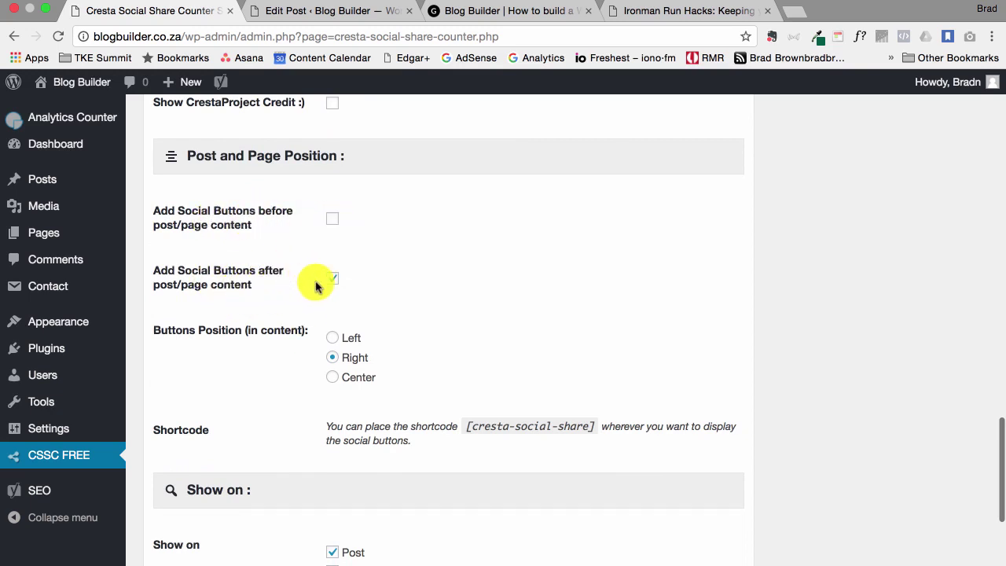
scroll(291, 354, "down", 1)
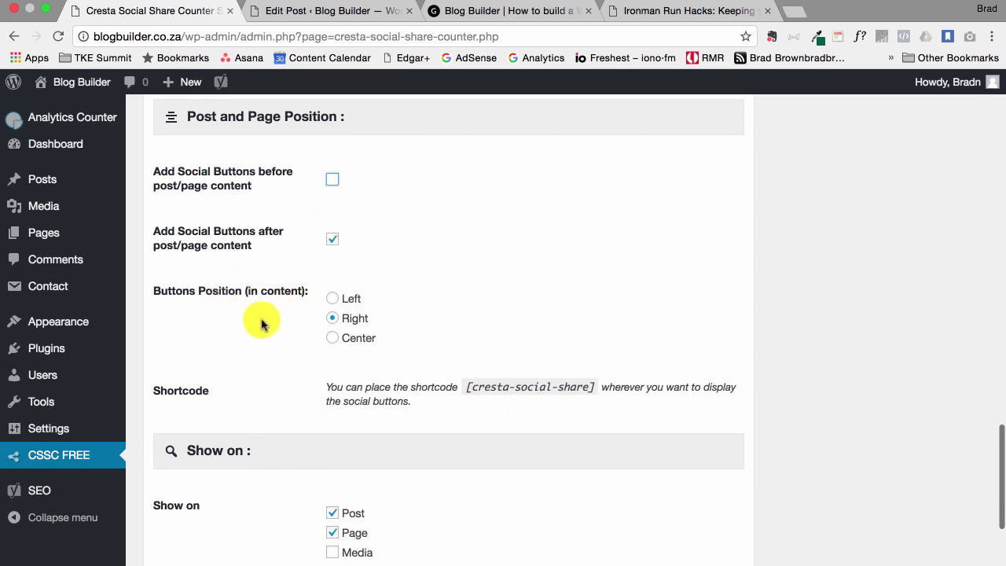
scroll(264, 325, "down", 1)
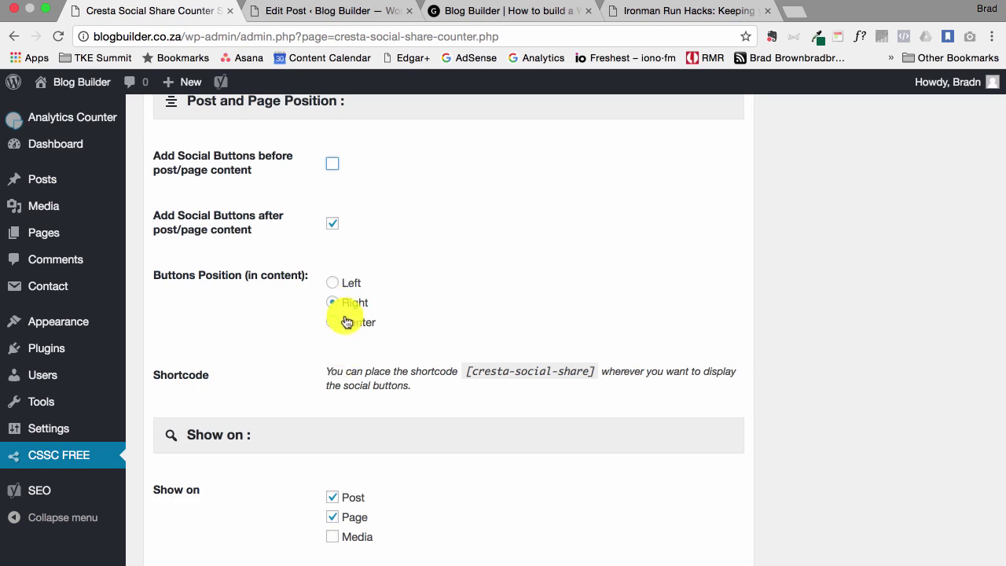
left_click(337, 325)
scroll(360, 370, "down", 4)
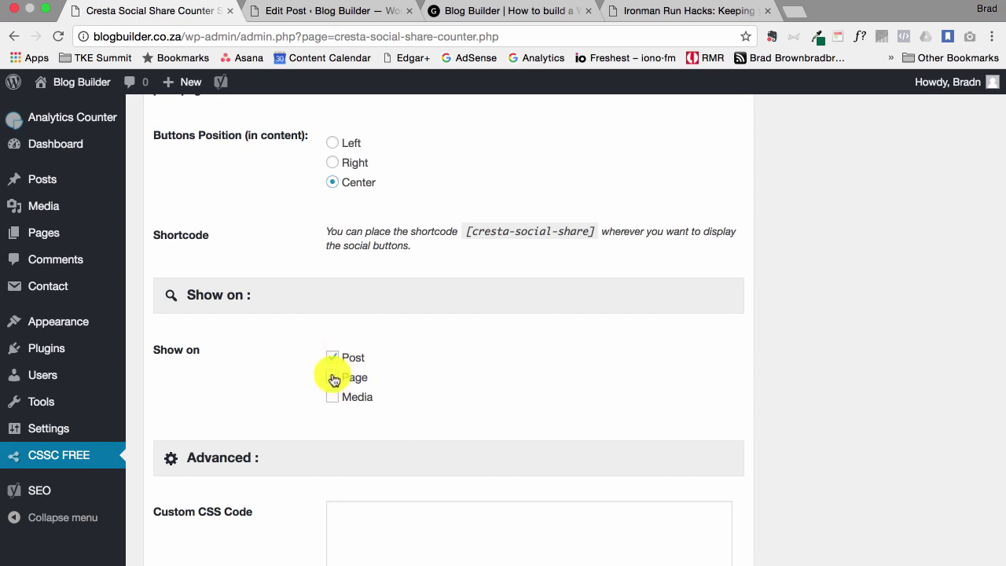
scroll(424, 459, "down", 8)
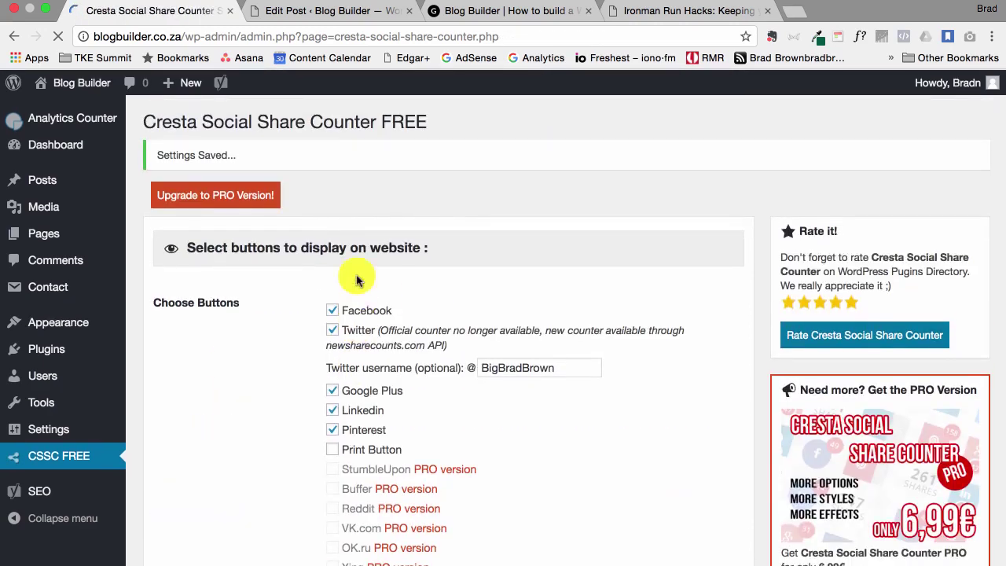
Reload the blog's home page and look through the latest post for the social share buttons
left_click(321, 13)
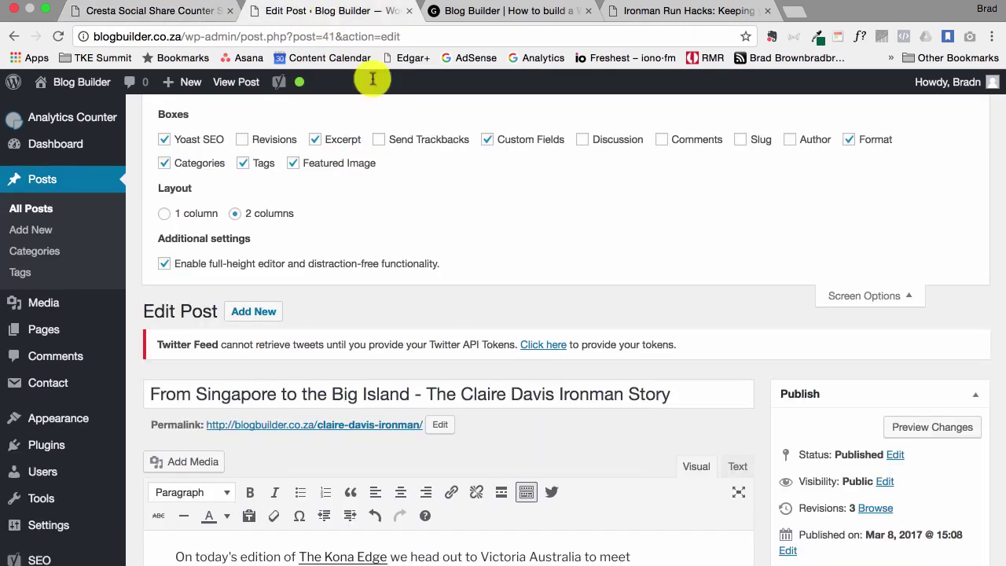
left_click(497, 12)
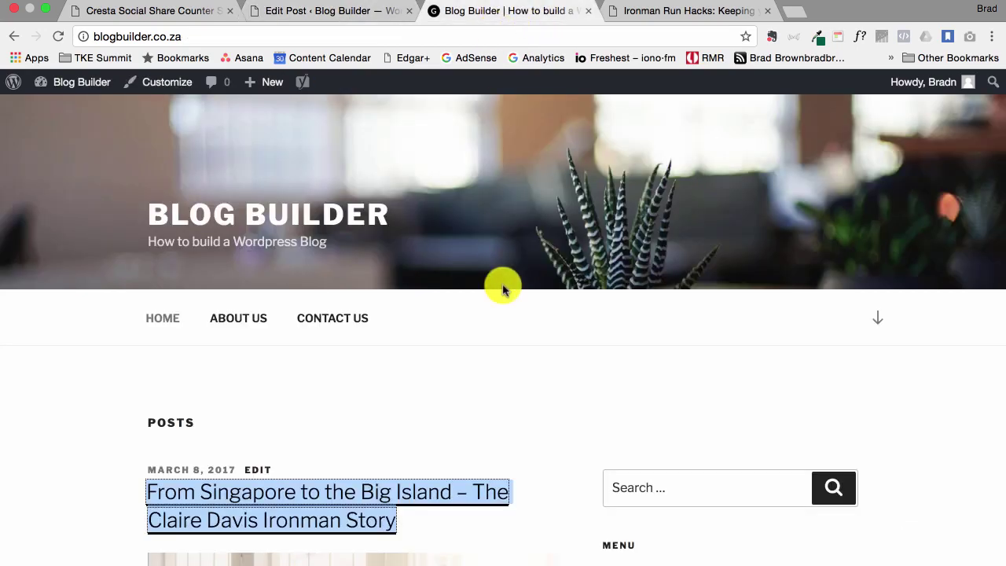
scroll(503, 289, "down", 10)
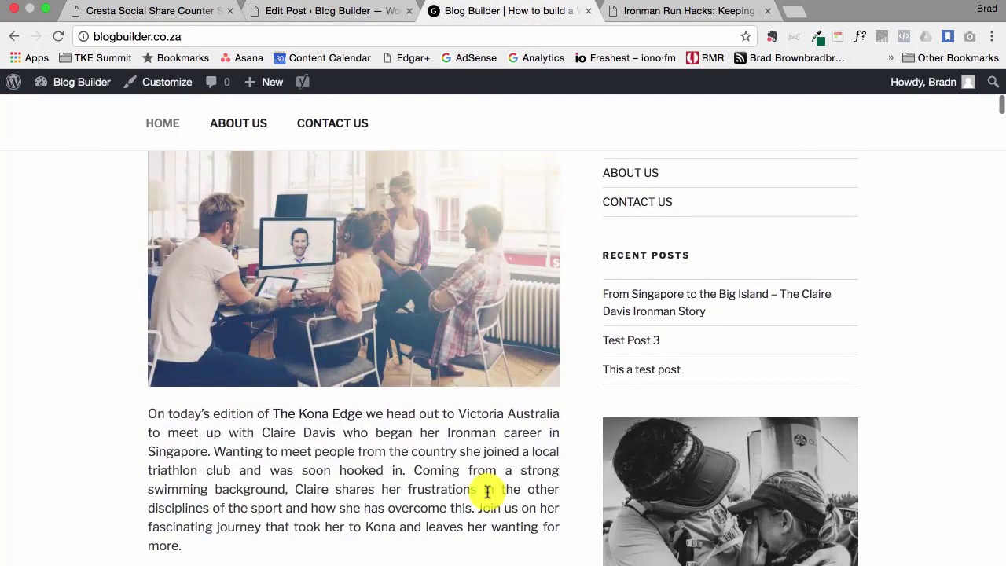
scroll(487, 491, "down", 3)
scroll(487, 492, "up", 7)
scroll(488, 492, "down", 1)
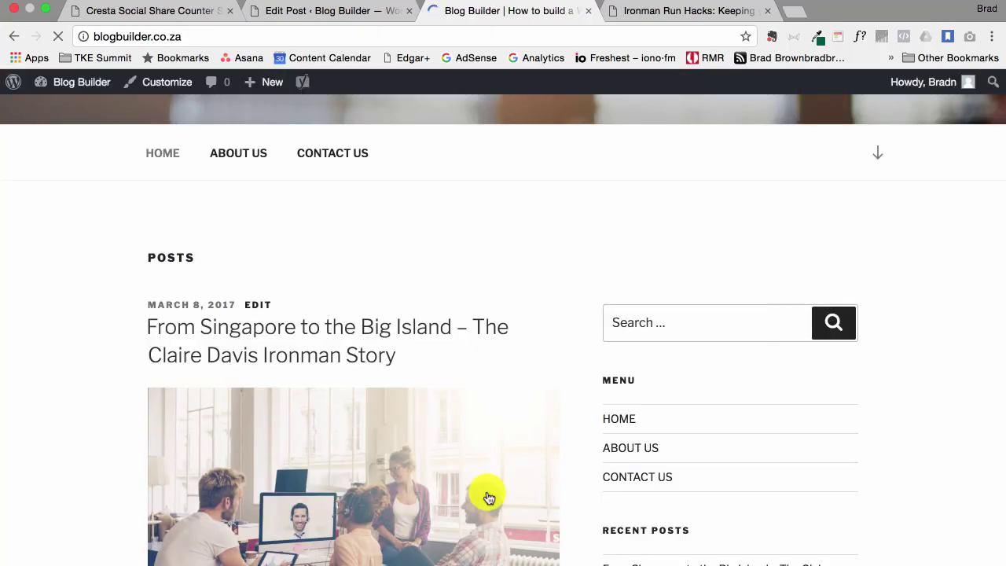
scroll(489, 497, "down", 20)
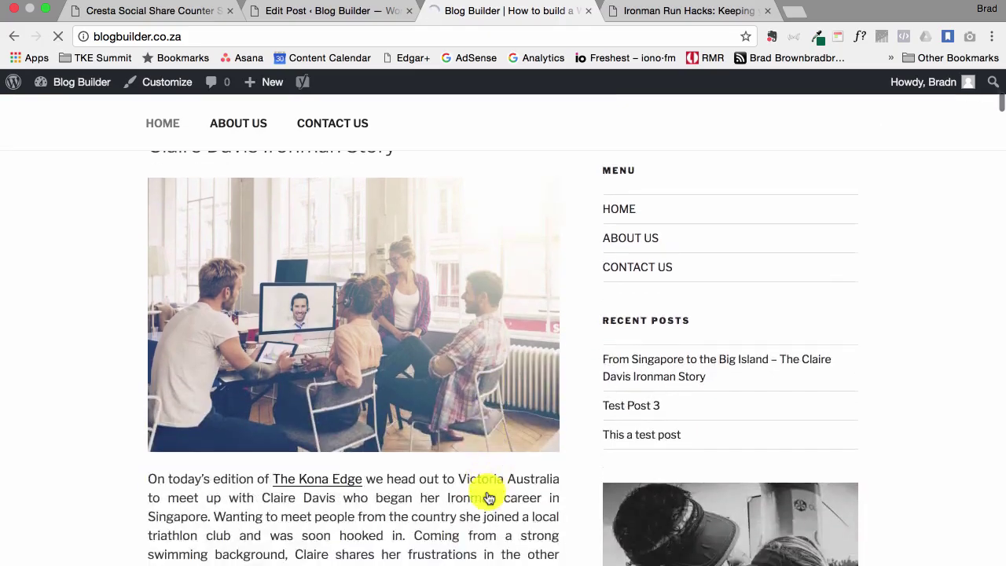
scroll(488, 498, "up", 20)
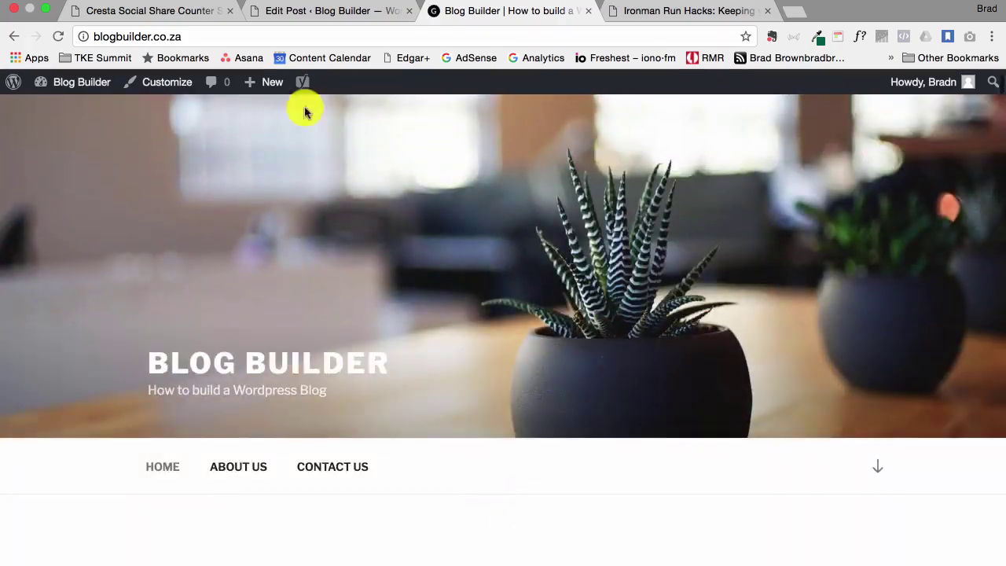
Review the Cresta Social Share Counter settings, including which content types the share buttons are shown on
left_click(298, 12)
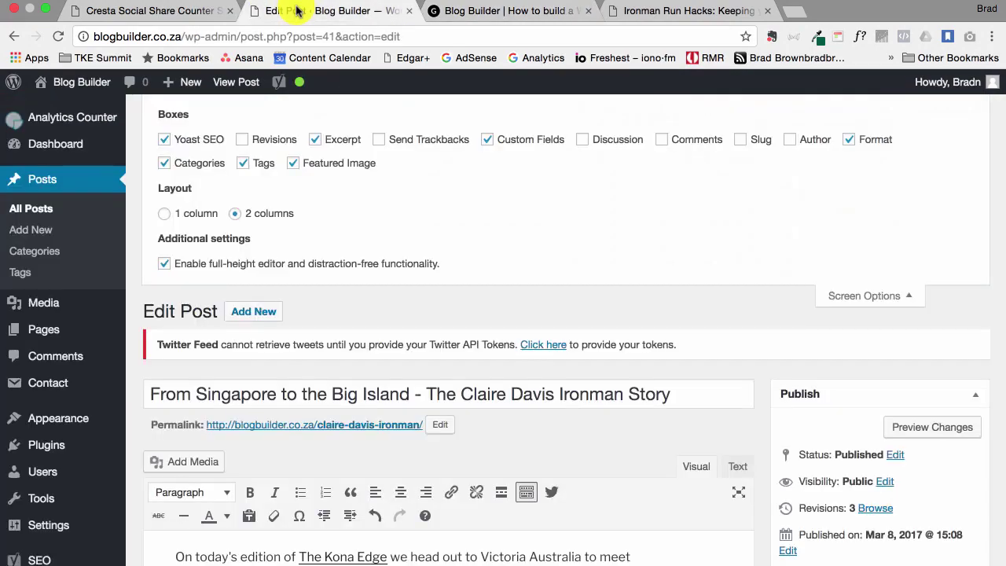
left_click(150, 10)
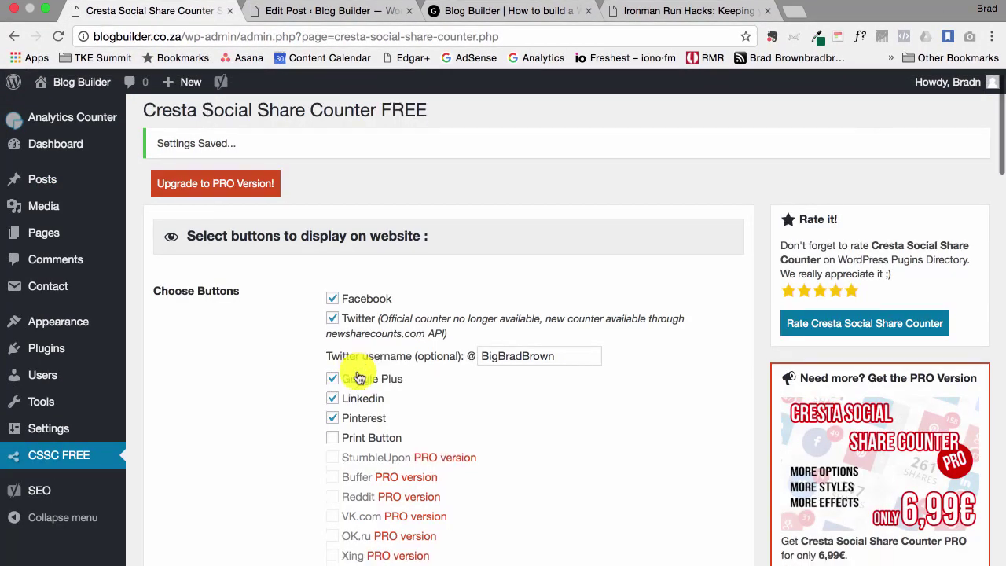
scroll(357, 378, "down", 20)
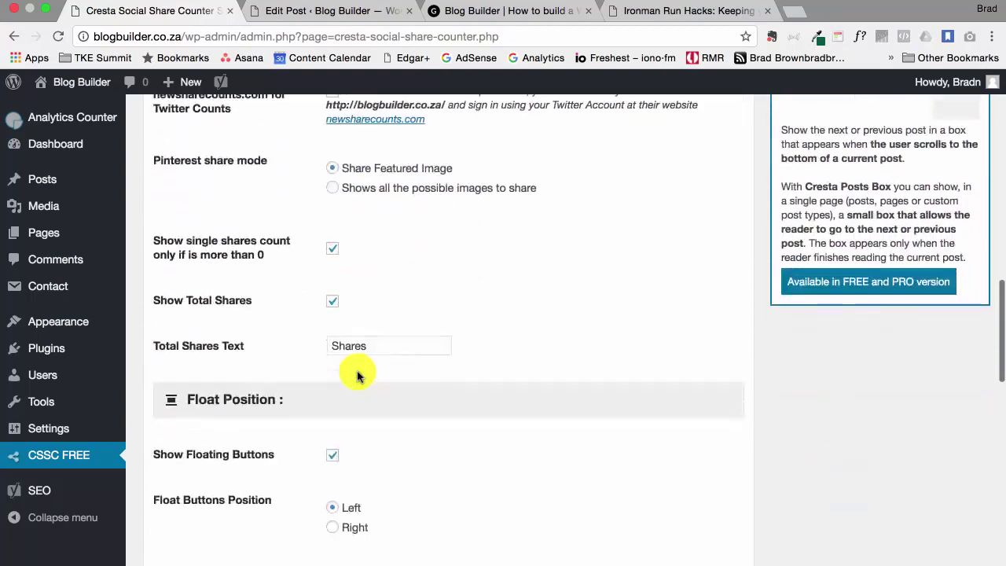
scroll(358, 376, "down", 20)
scroll(357, 375, "up", 5)
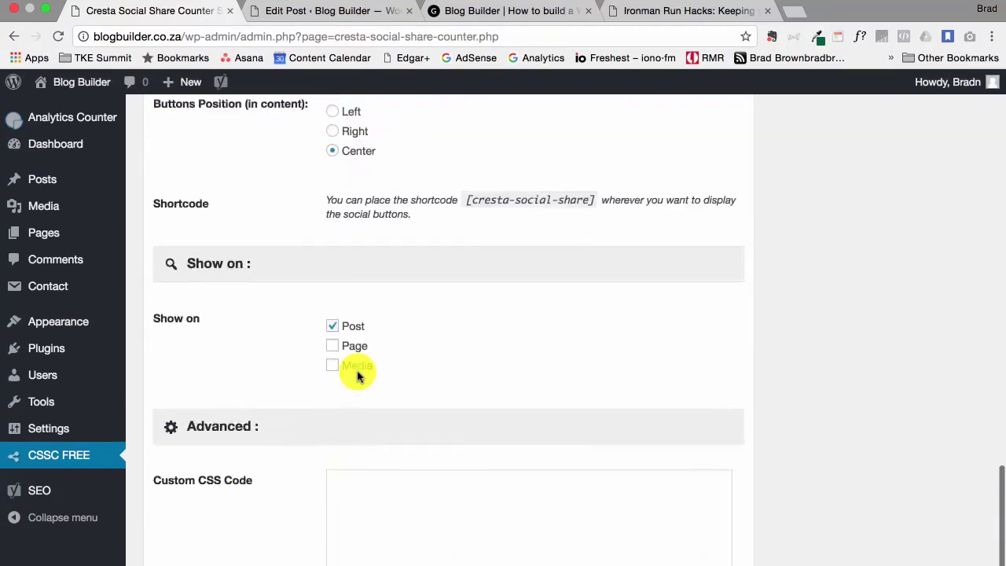
scroll(358, 377, "up", 20)
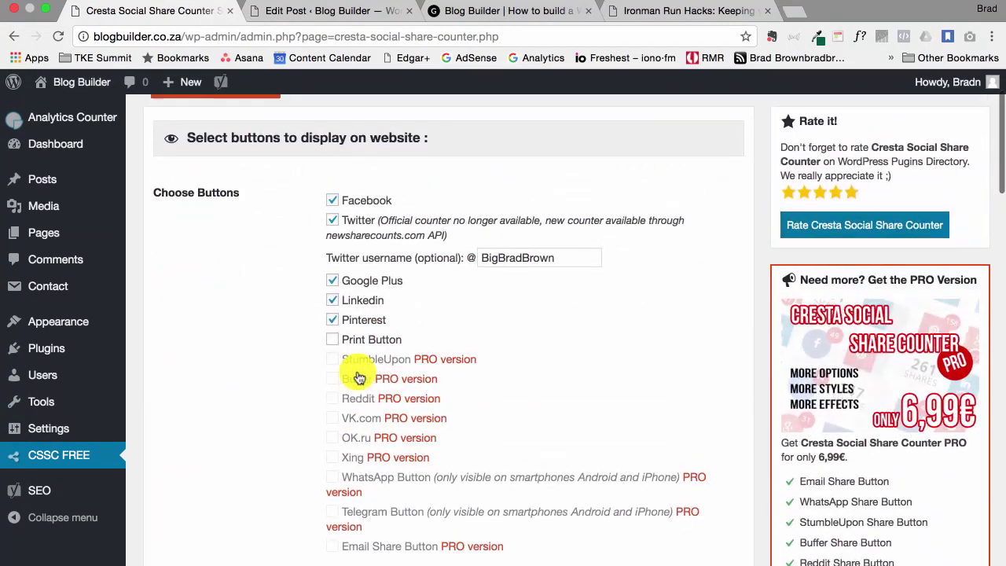
scroll(358, 378, "up", 3)
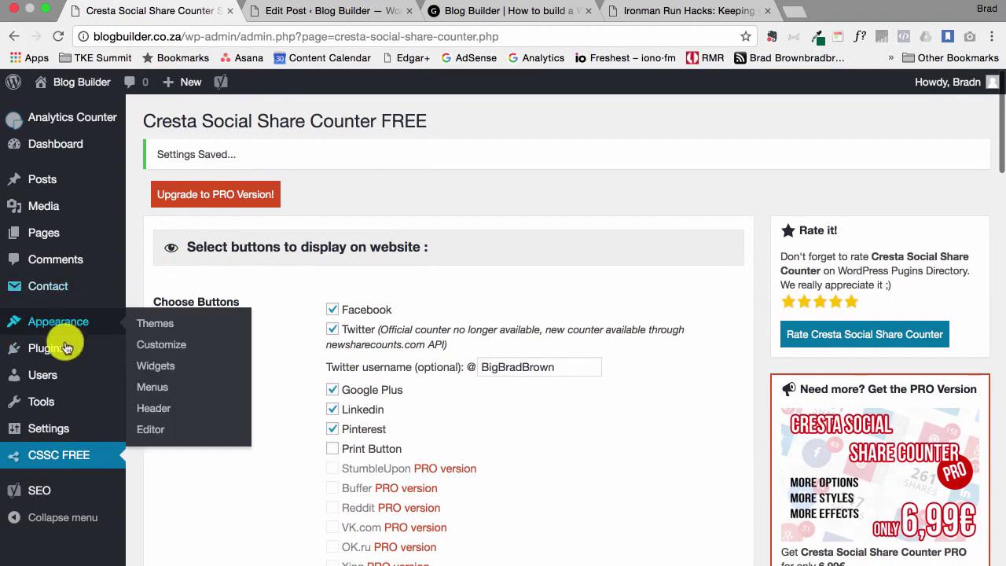
Update the "From Singapore to the Big Island" post, keeping its unsaved edits instead of reloading the editor
mouse_move(61, 348)
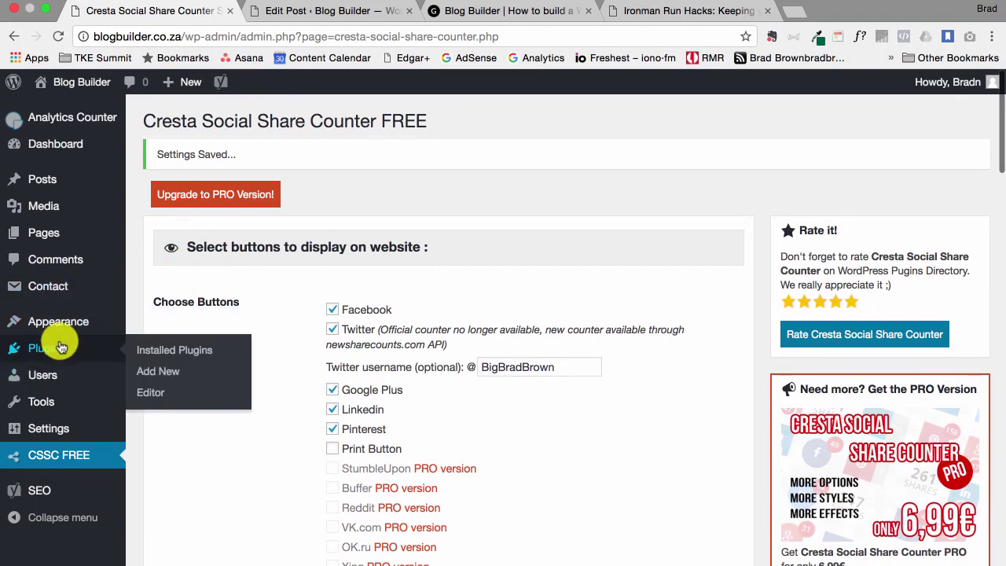
mouse_move(45, 173)
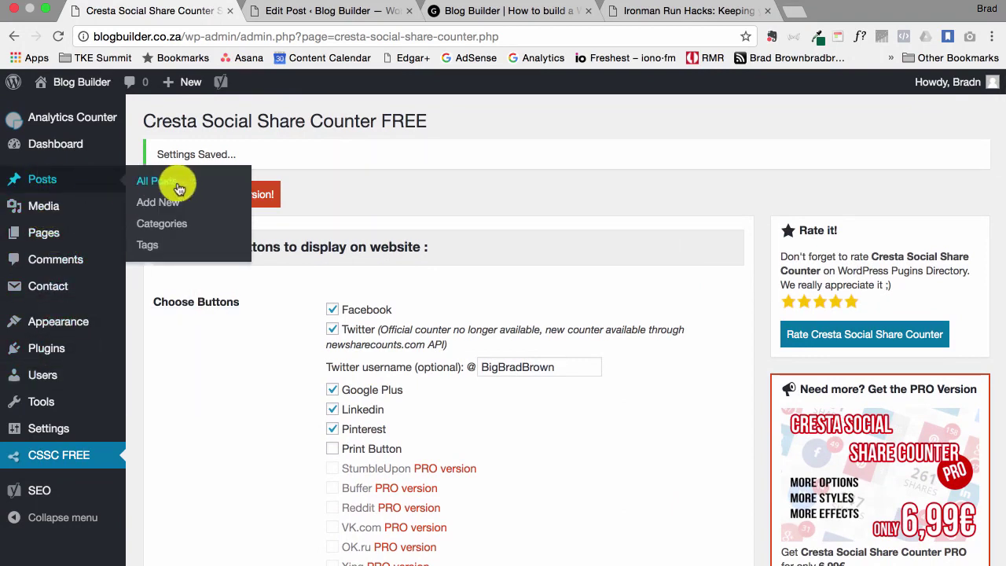
left_click(346, 13)
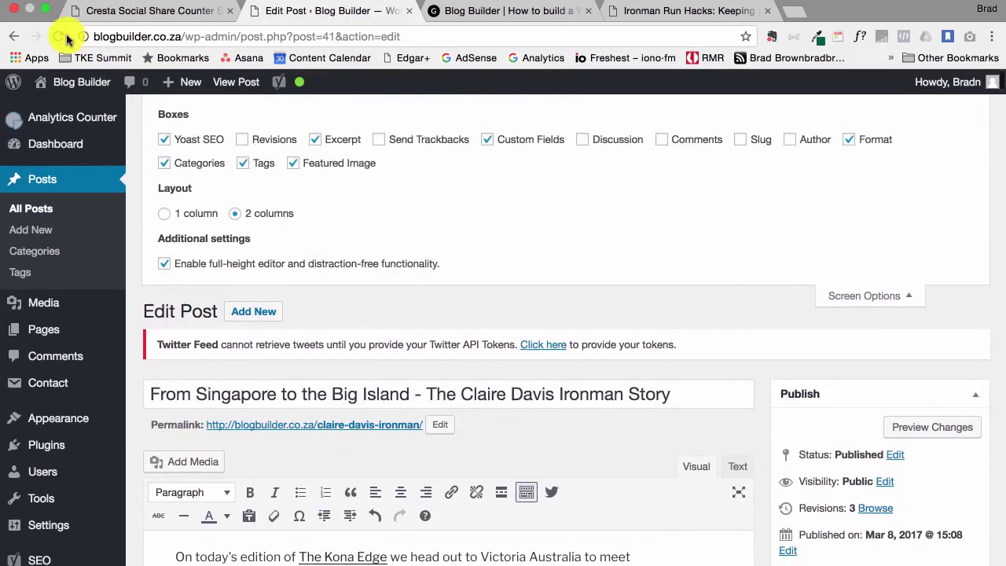
left_click(58, 36)
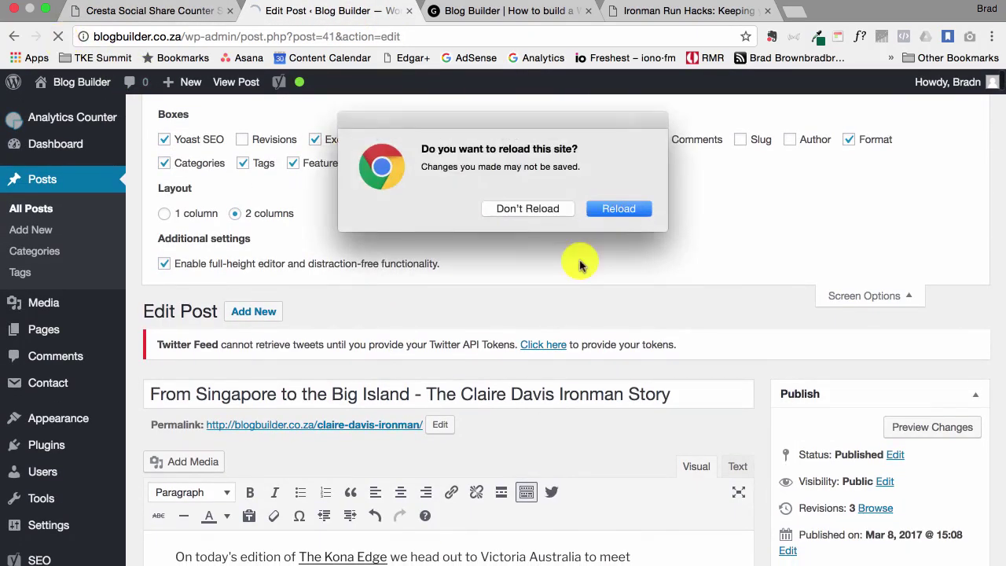
left_click(536, 209)
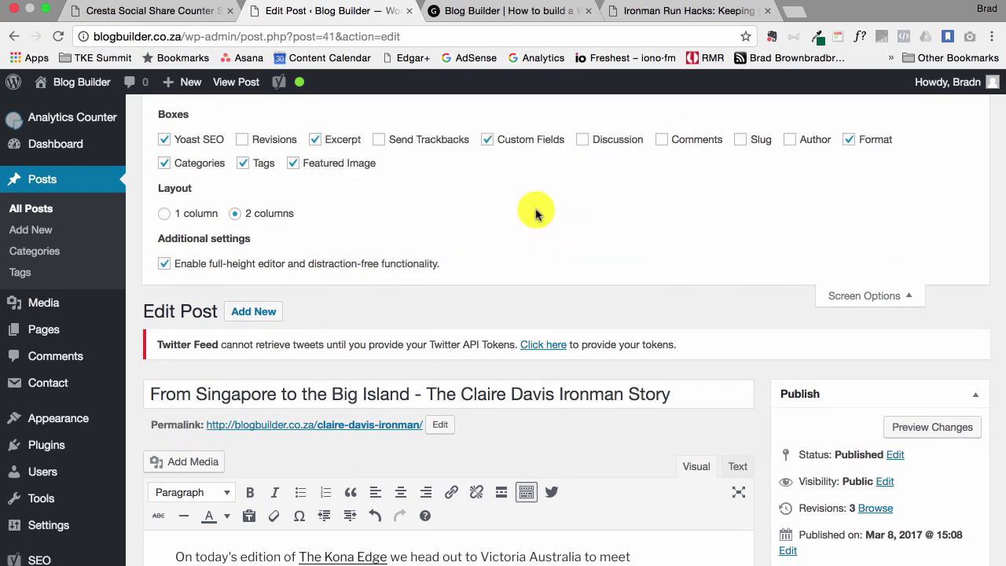
scroll(779, 389, "down", 3)
left_click(953, 513)
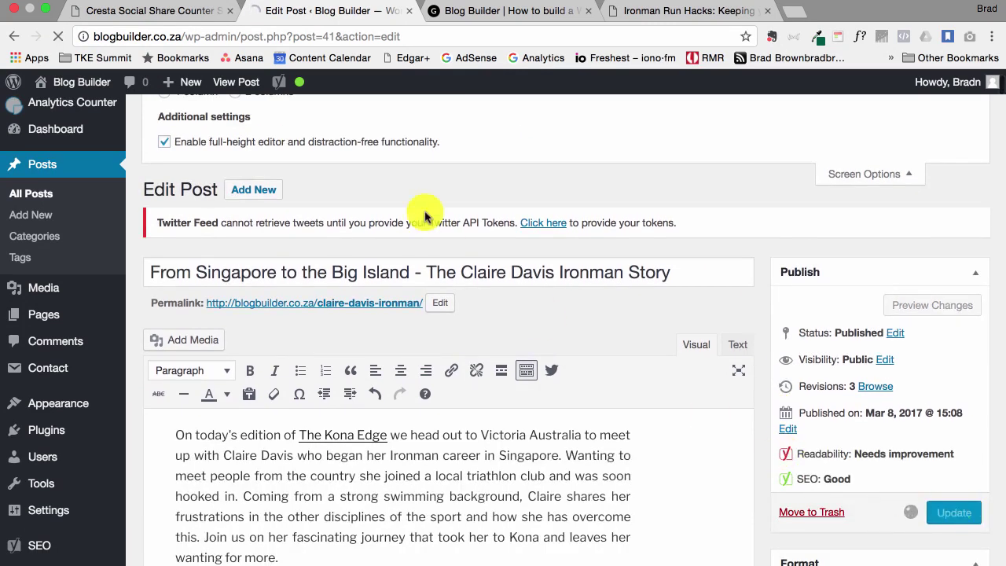
scroll(428, 229, "down", 10)
scroll(427, 229, "down", 2)
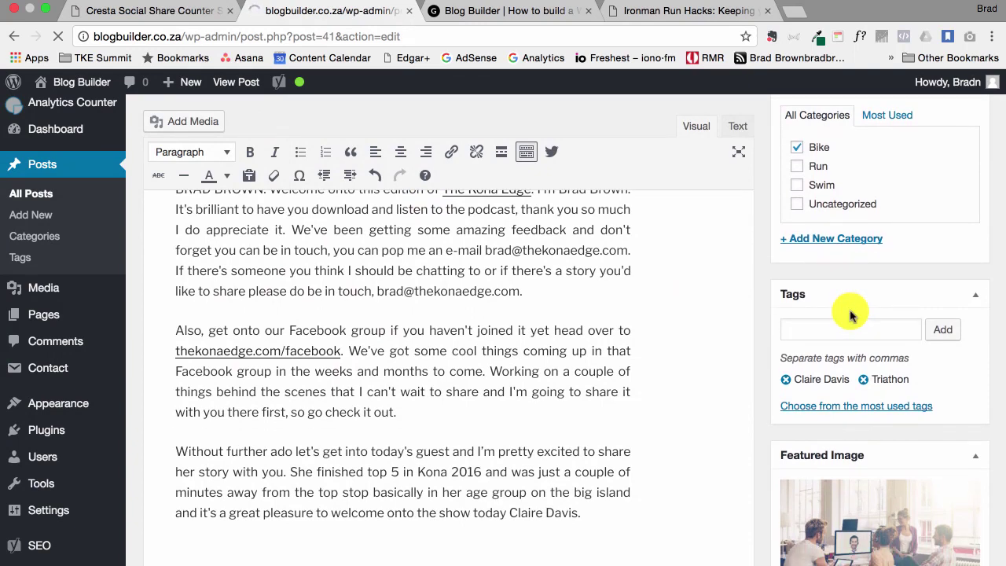
Open the "From Singapore to the Big Island" post on the live blog and examine its floating share buttons along the whole article
left_click(515, 26)
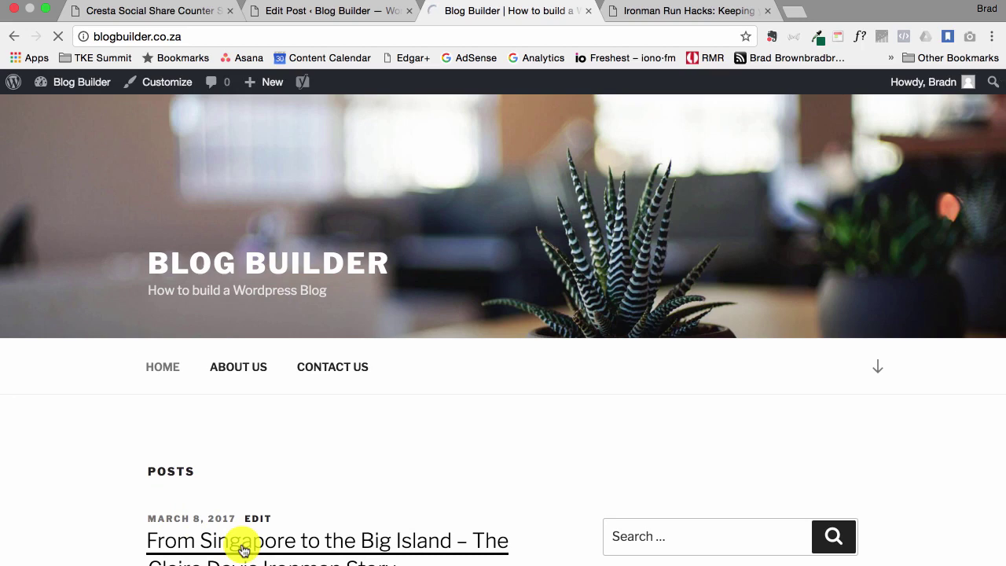
left_click(243, 549)
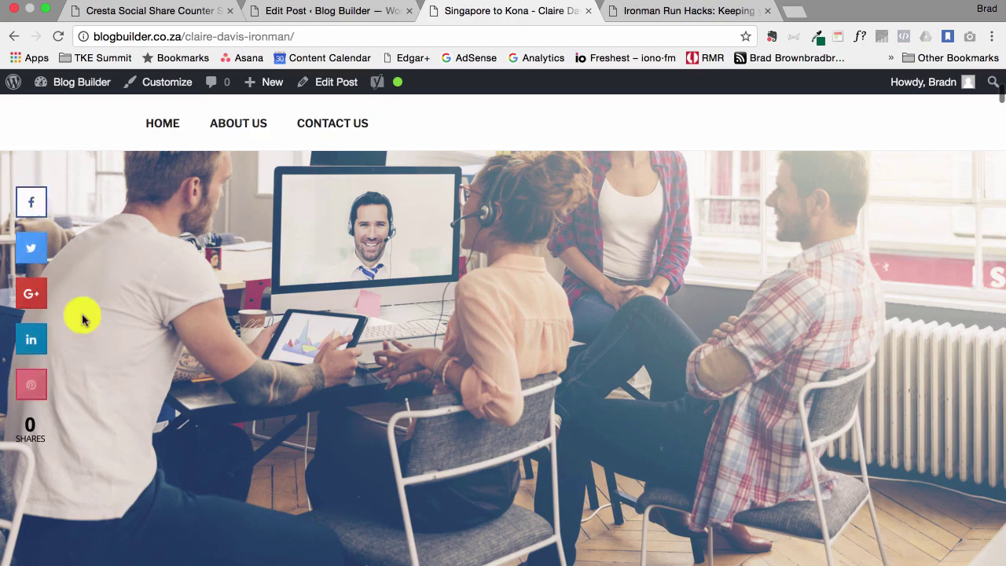
scroll(184, 483, "down", 5)
scroll(183, 487, "down", 10)
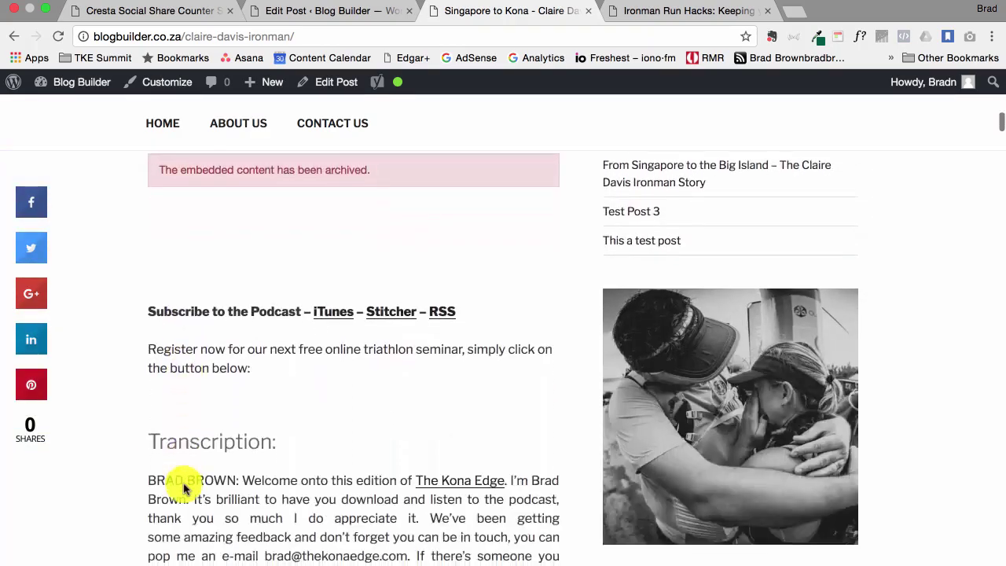
scroll(184, 487, "down", 10)
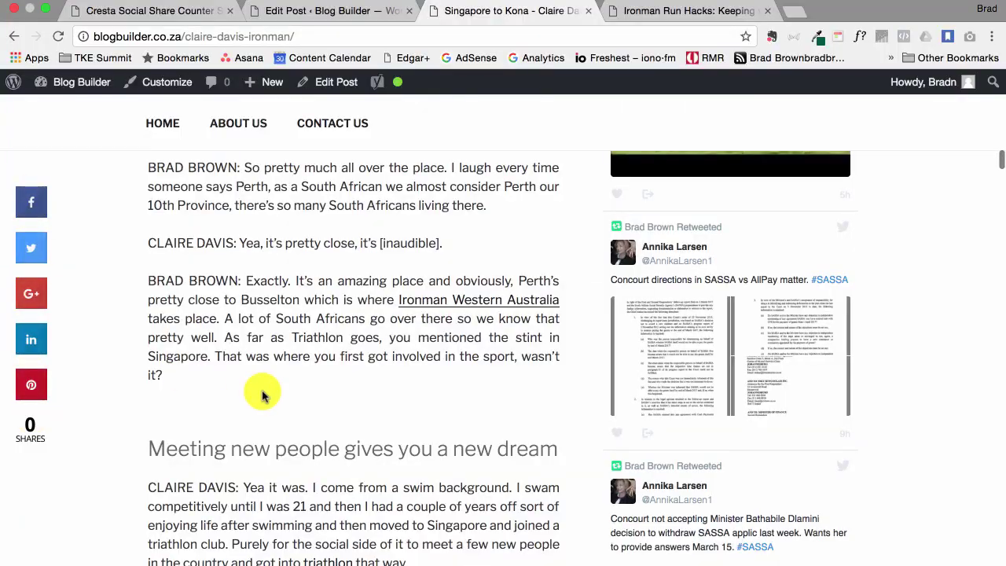
scroll(263, 393, "down", 10)
scroll(262, 393, "down", 5)
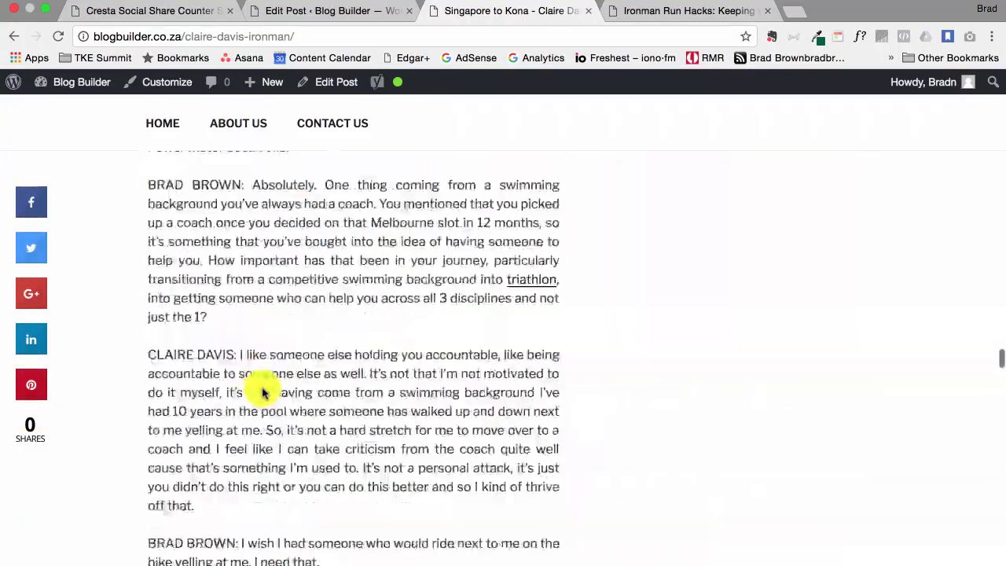
scroll(262, 393, "down", 10)
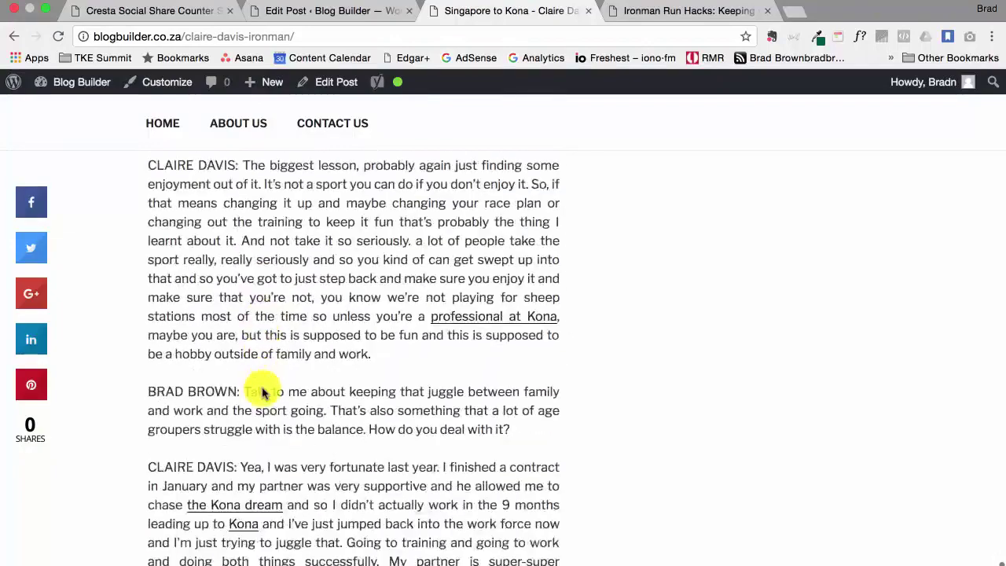
scroll(262, 393, "down", 15)
scroll(263, 393, "up", 5)
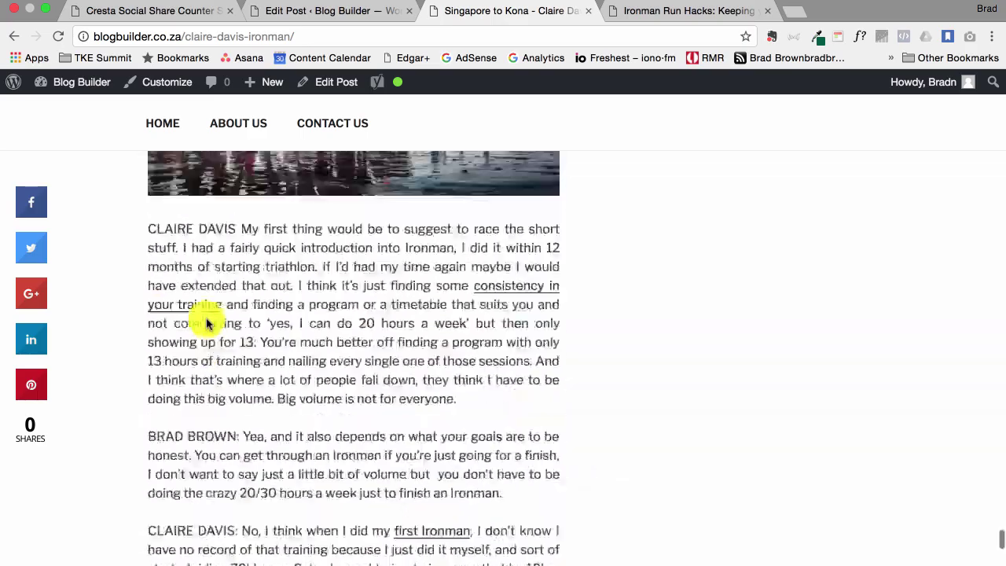
scroll(206, 324, "up", 8)
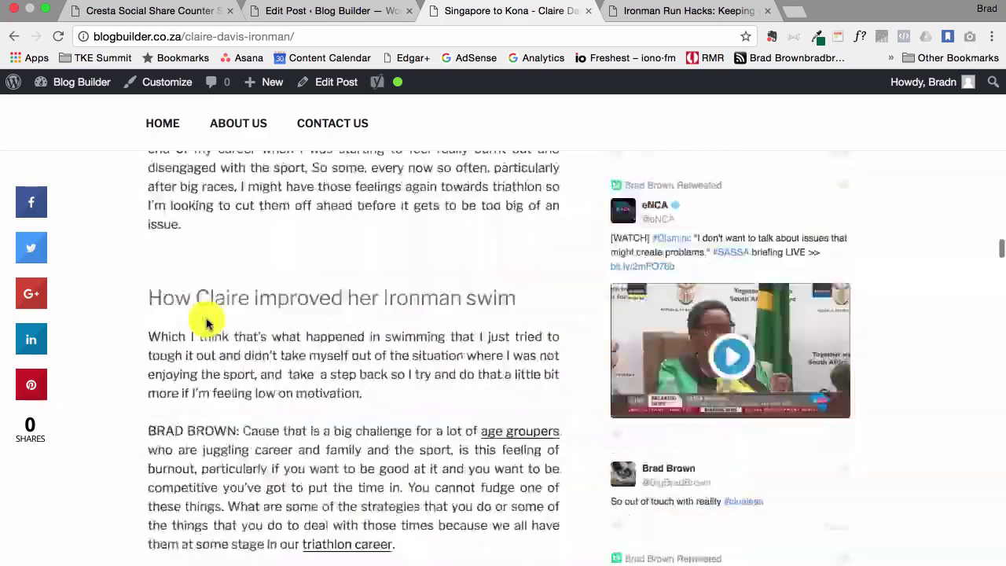
scroll(250, 412, "up", 15)
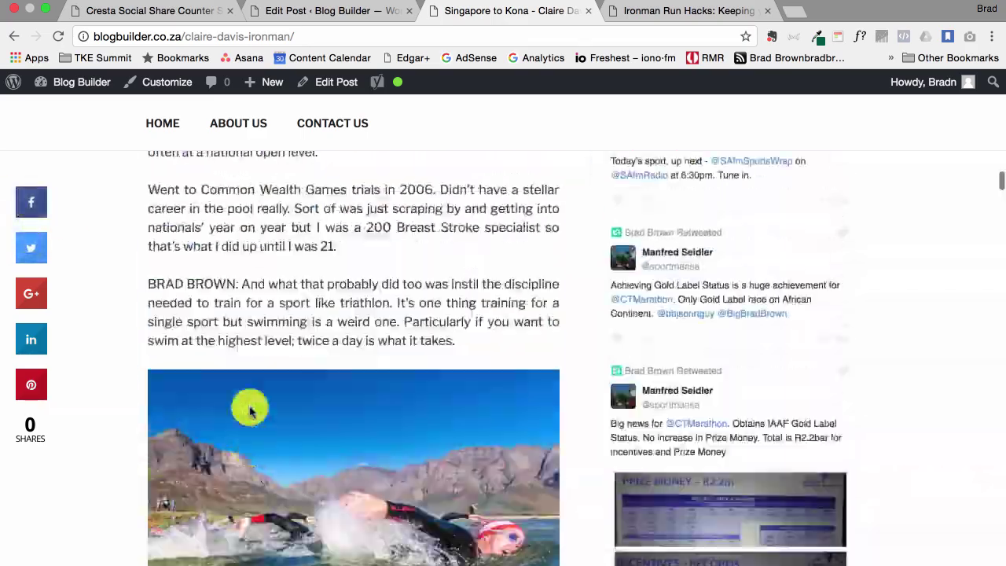
scroll(130, 359, "down", 1)
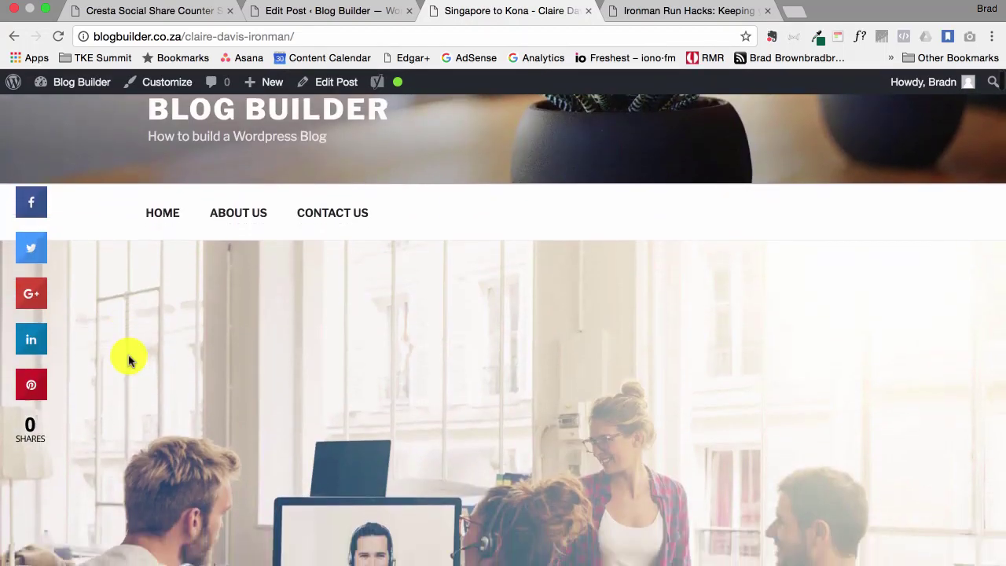
scroll(131, 354, "up", 1)
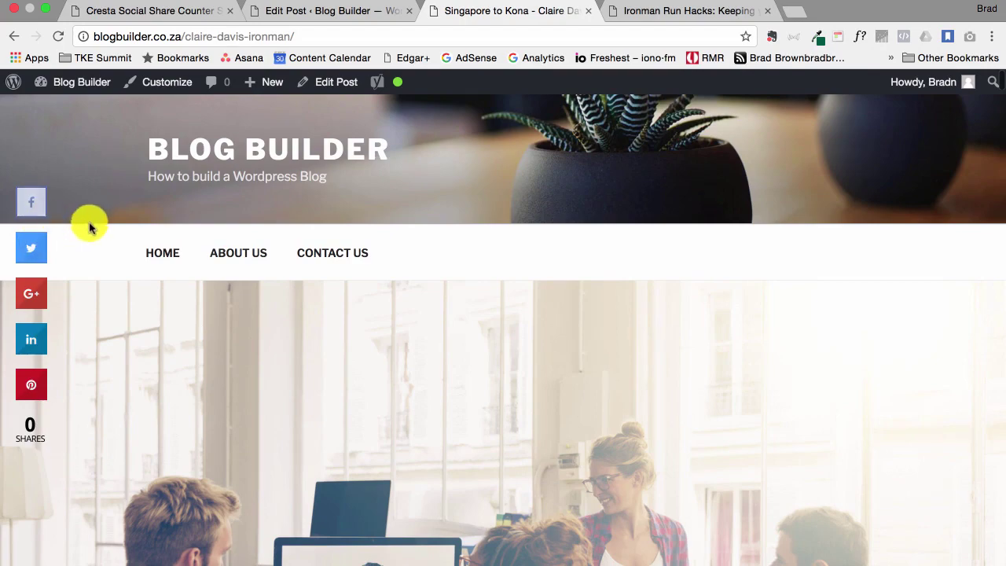
scroll(314, 442, "down", 3)
scroll(209, 383, "up", 3)
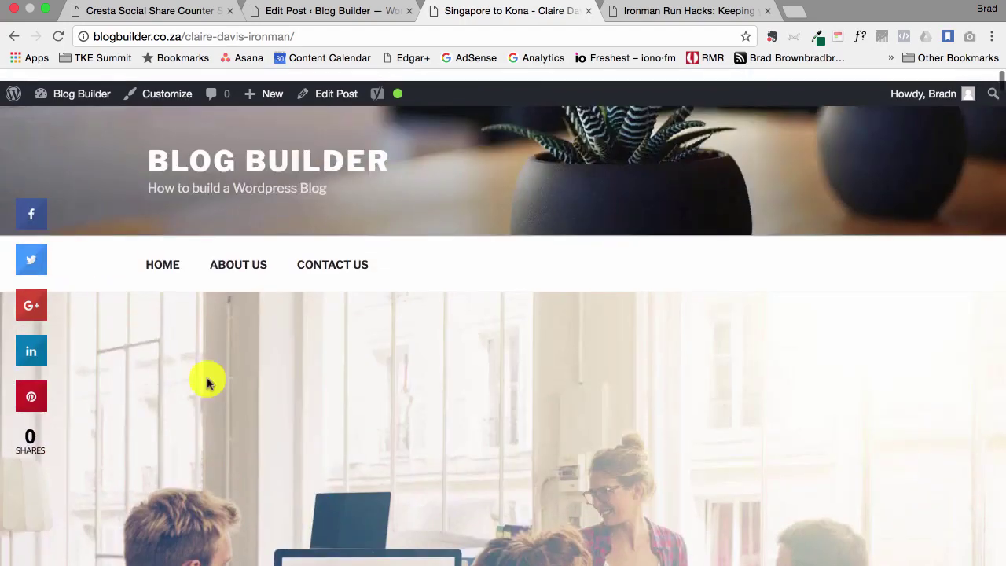
In the Cresta float position settings, set the distance from top to 30% and save the changes
left_click(291, 11)
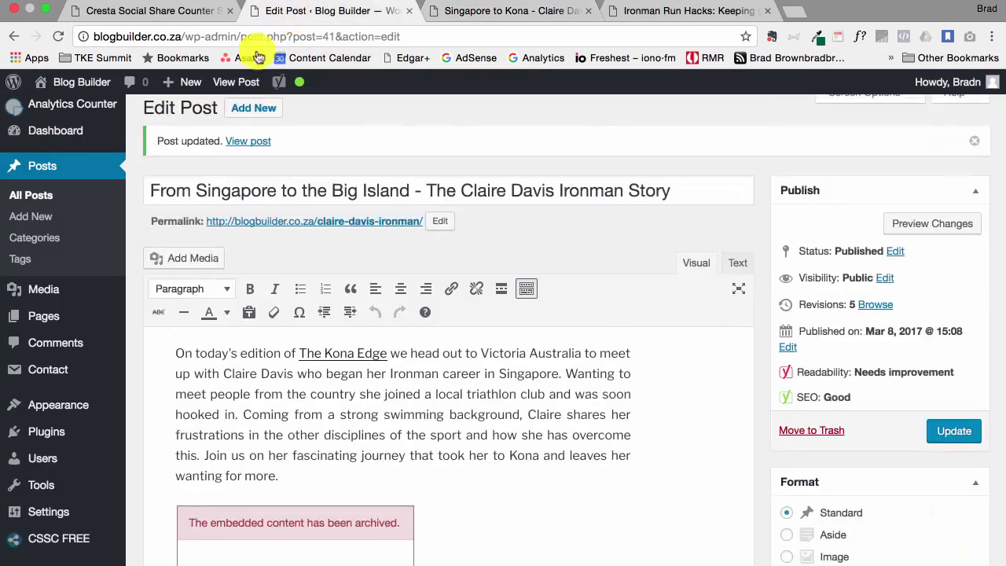
left_click(157, 11)
scroll(341, 348, "down", 10)
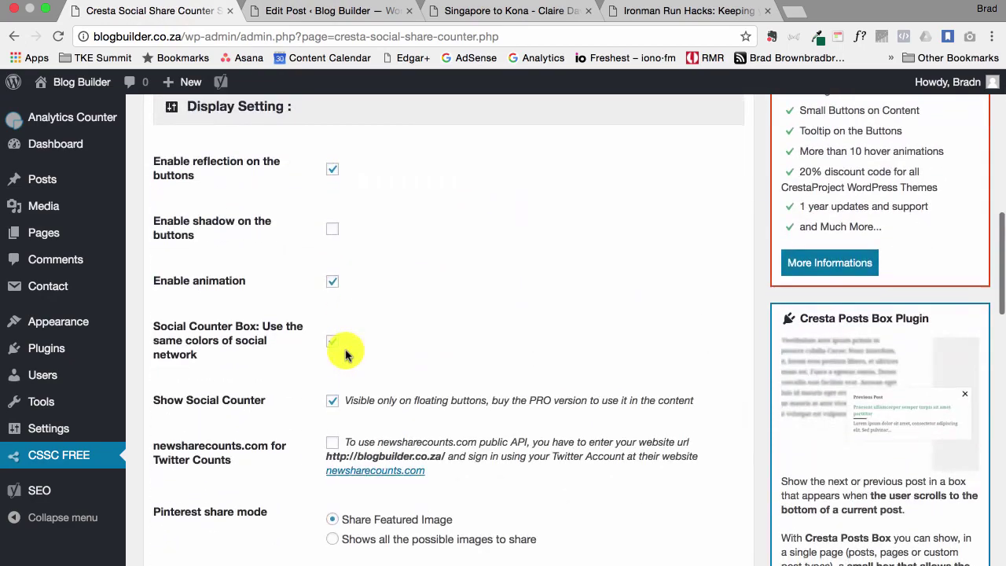
scroll(344, 350, "down", 10)
scroll(346, 299, "up", 1)
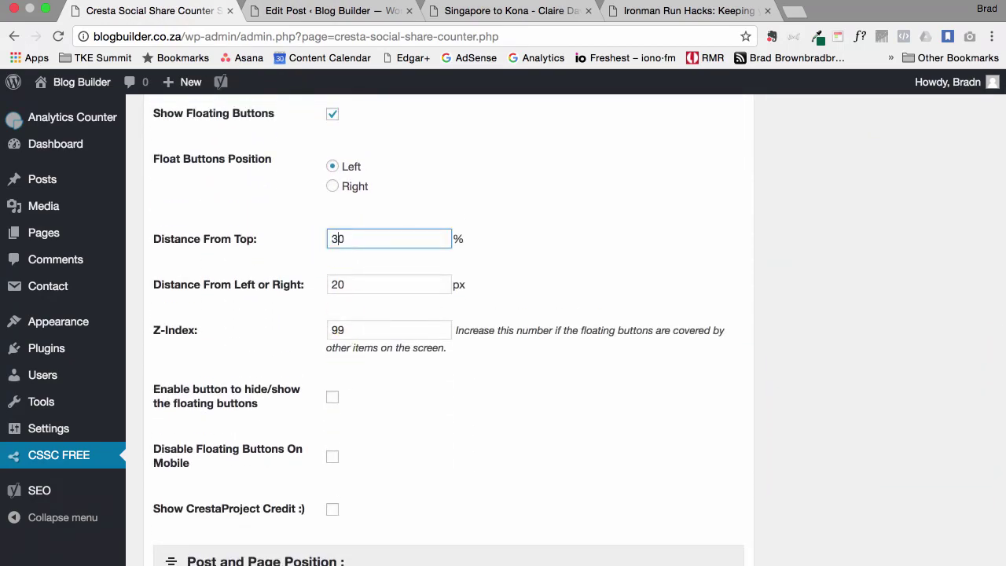
scroll(501, 449, "down", 15)
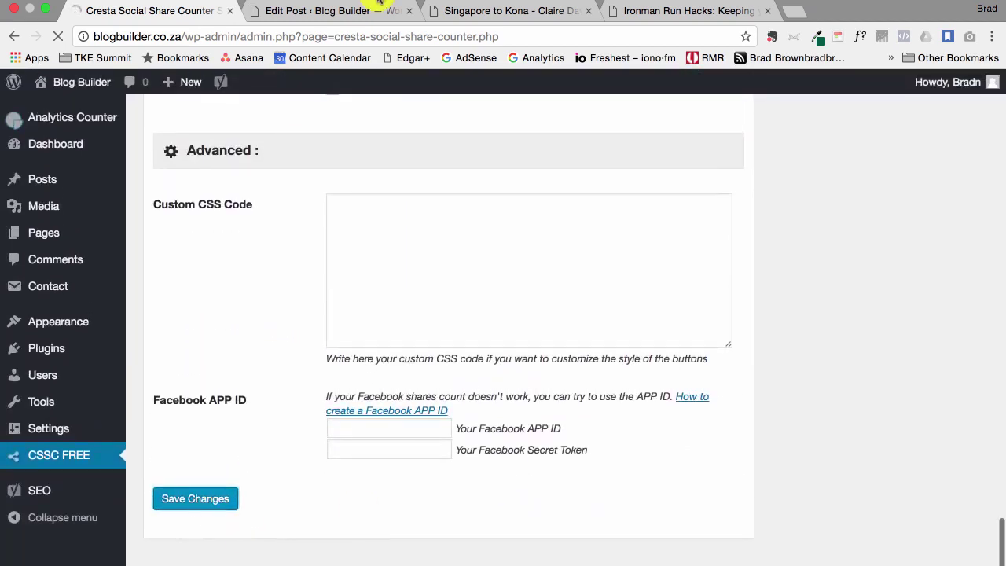
Reload the live "From Singapore to the Big Island" post and check the floating share buttons' position along the article
left_click(450, 12)
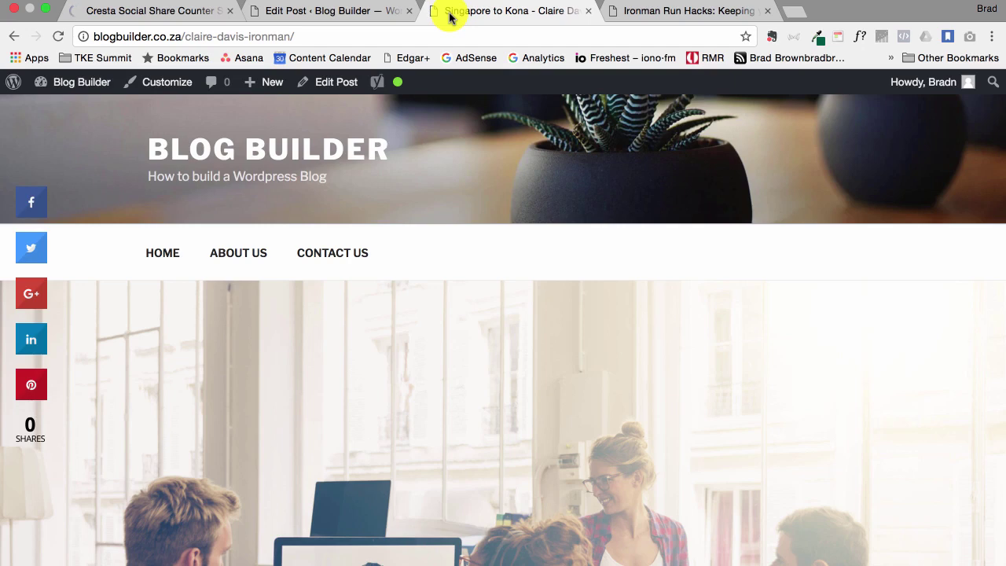
key("super+r")
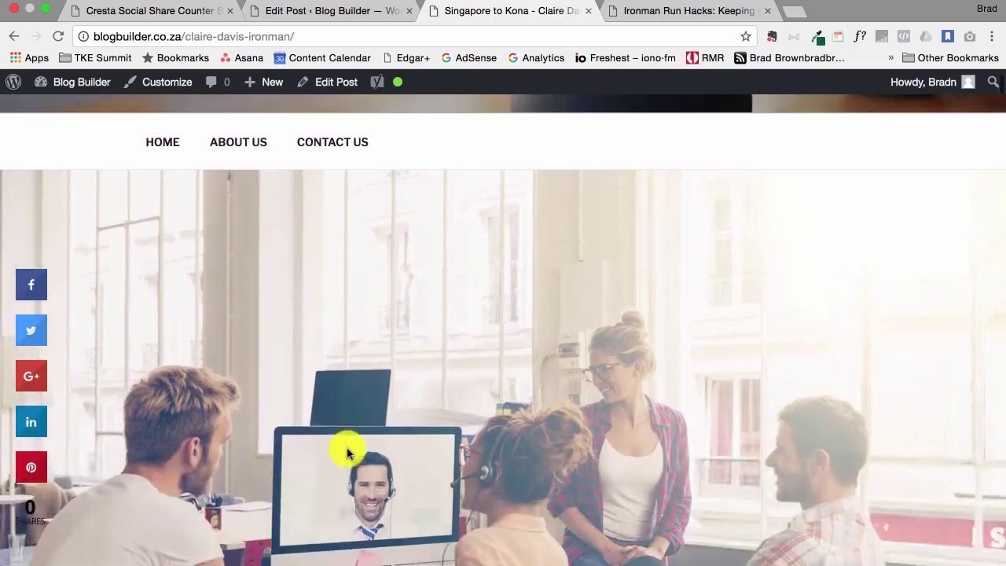
scroll(348, 453, "down", 20)
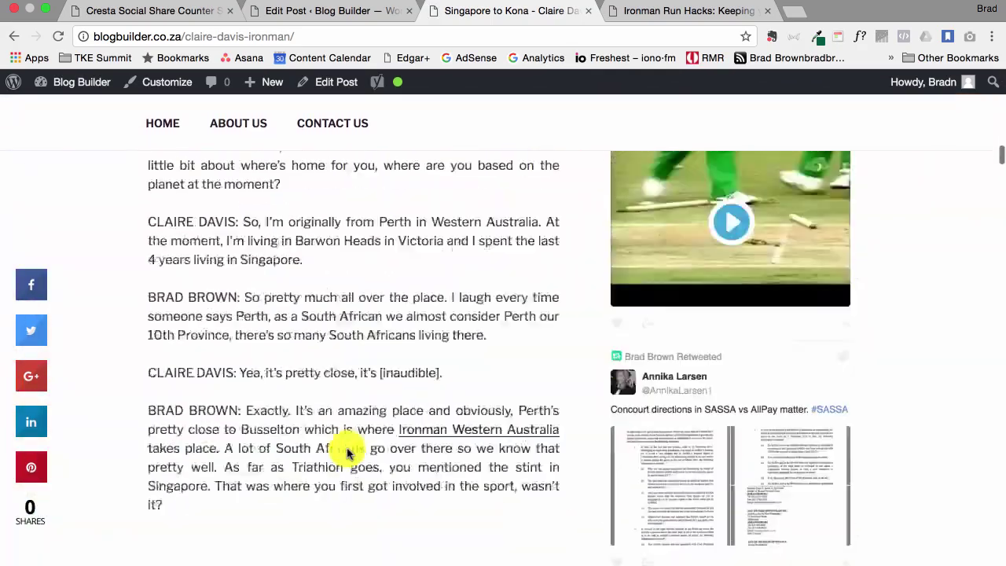
scroll(348, 453, "down", 2)
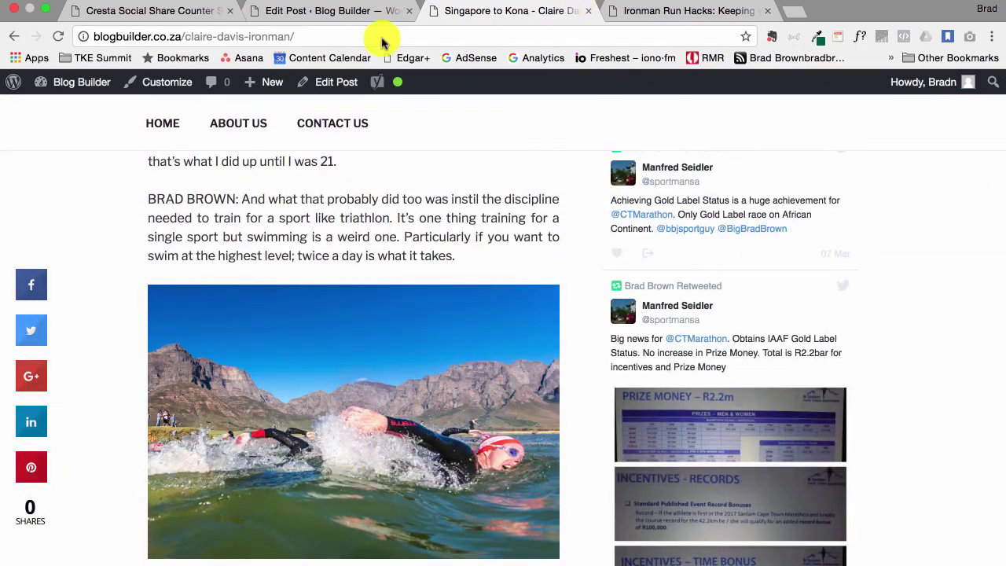
scroll(355, 292, "up", 20)
scroll(359, 297, "up", 10)
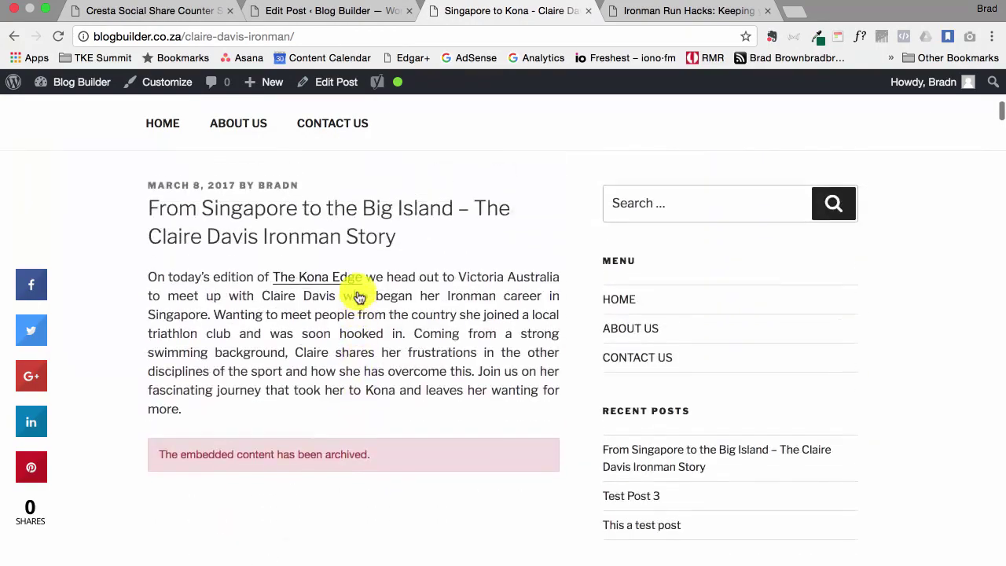
Open the post's Facebook share page from its floating share buttons and examine the preview image, title and description
left_click(33, 286)
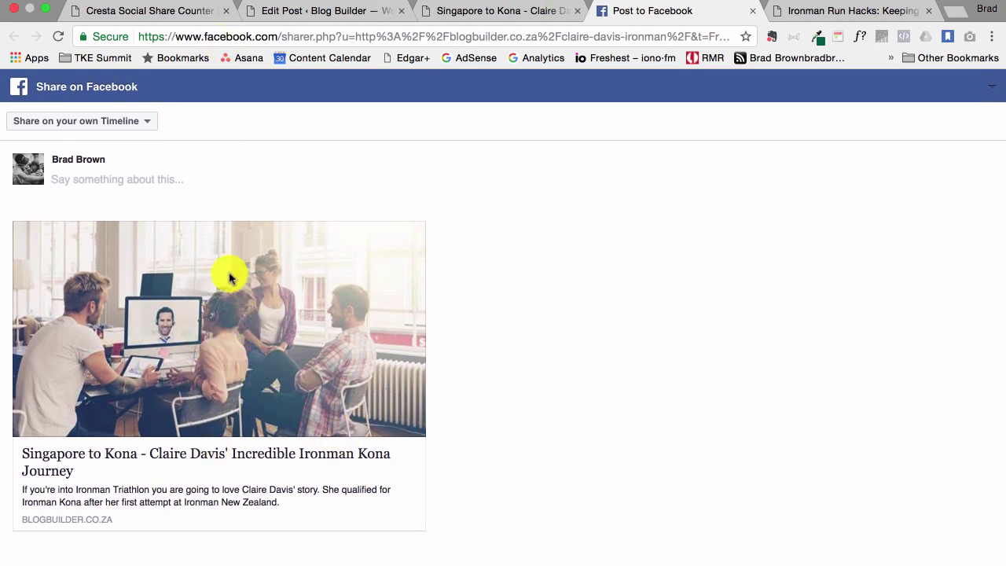
left_click(478, 12)
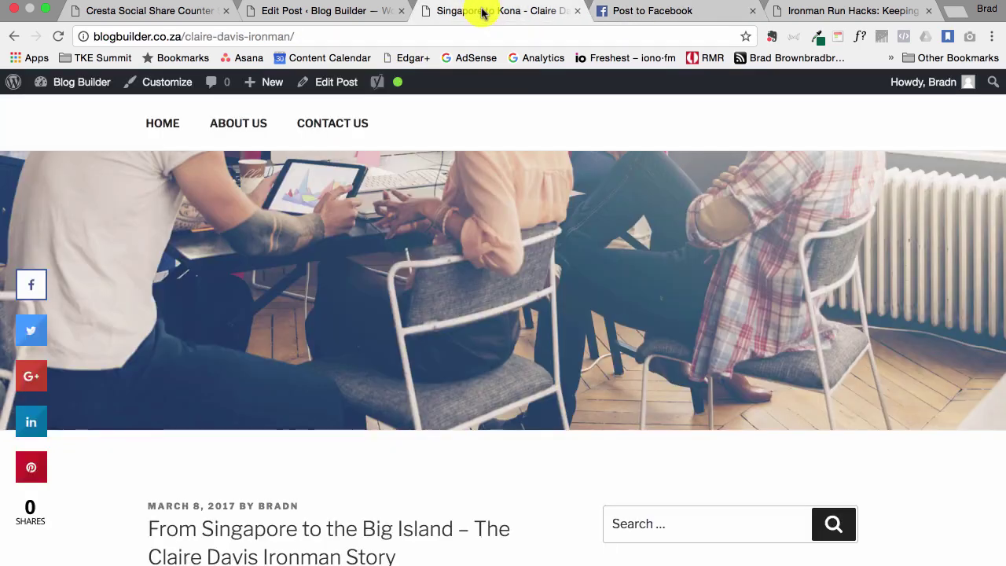
In the post's editor, open the Facebook sharing settings of the Yoast SEO section
left_click(340, 12)
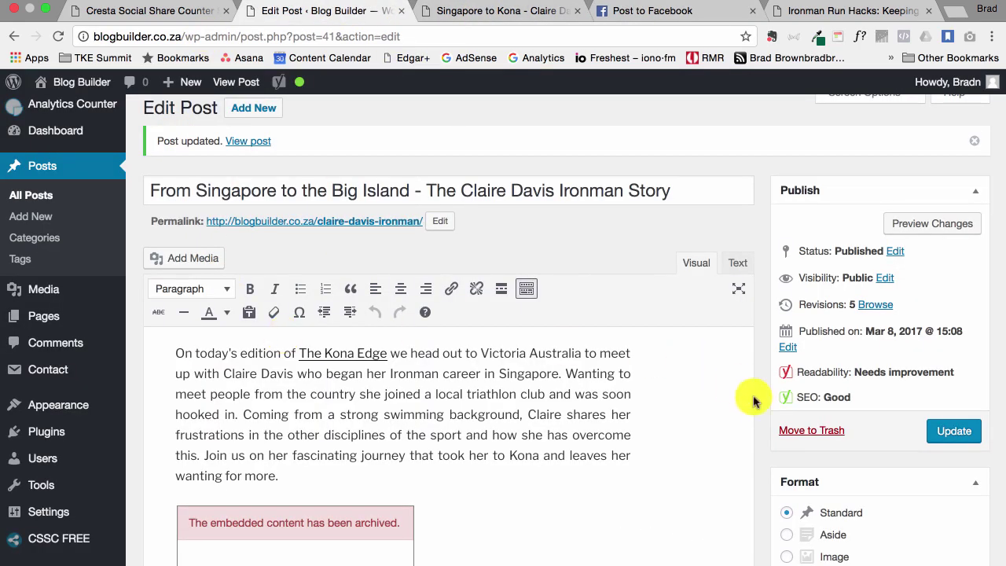
scroll(777, 438, "down", 15)
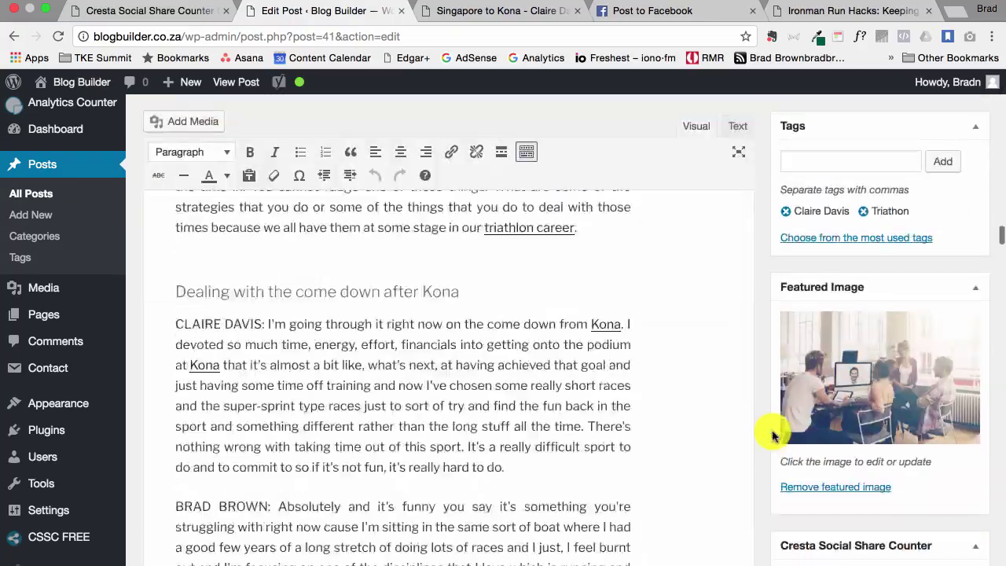
scroll(774, 436, "down", 20)
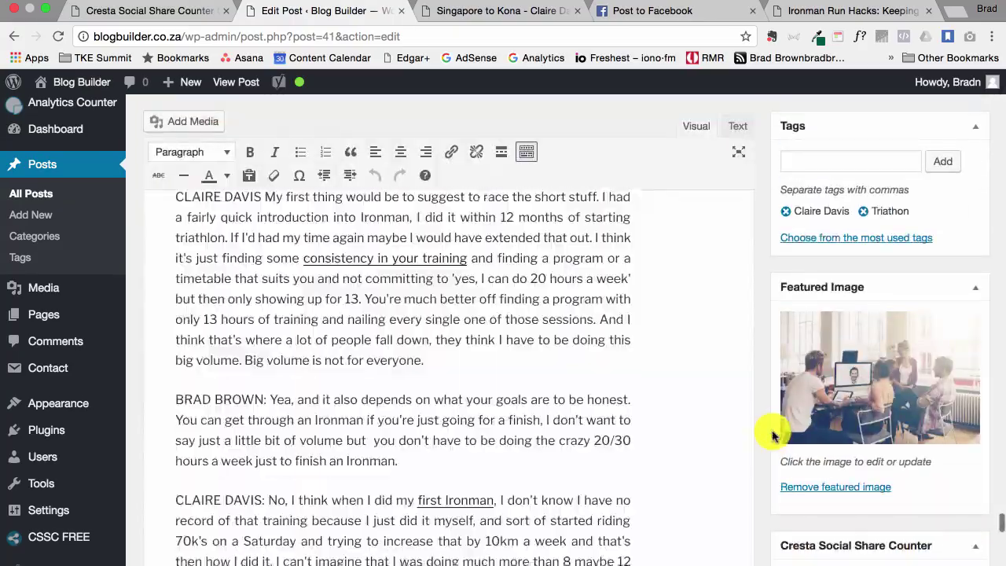
scroll(773, 436, "down", 20)
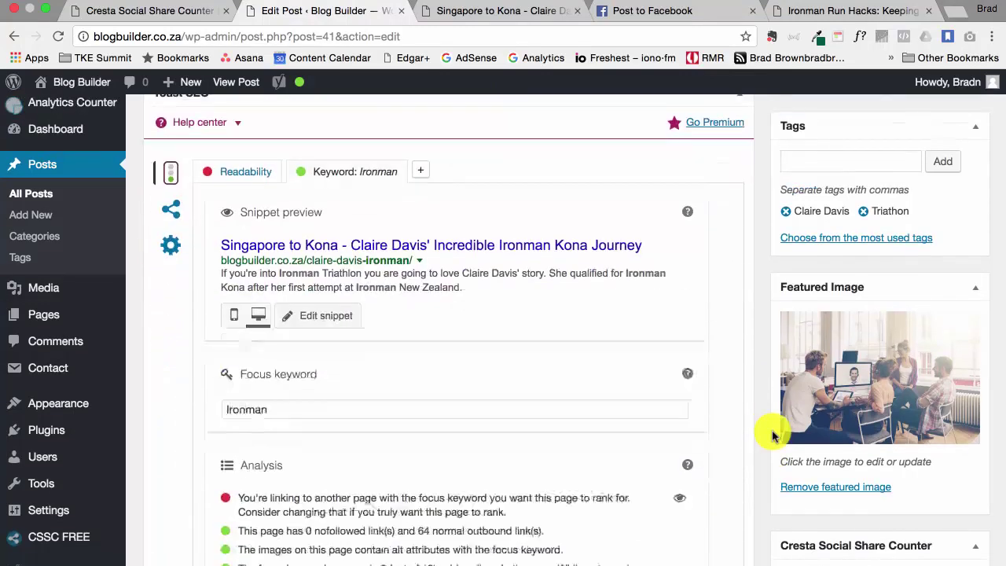
scroll(773, 436, "up", 1)
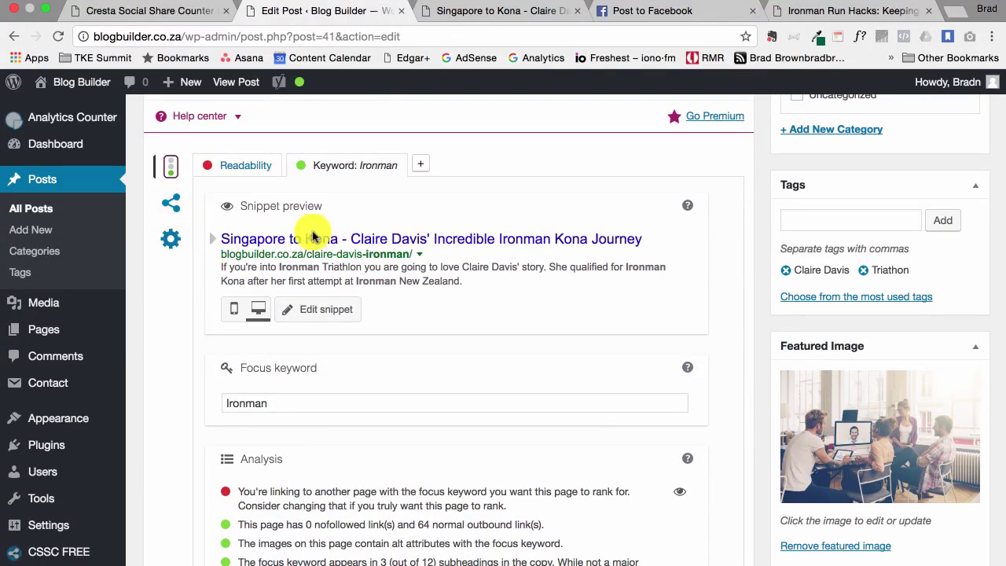
left_click(173, 203)
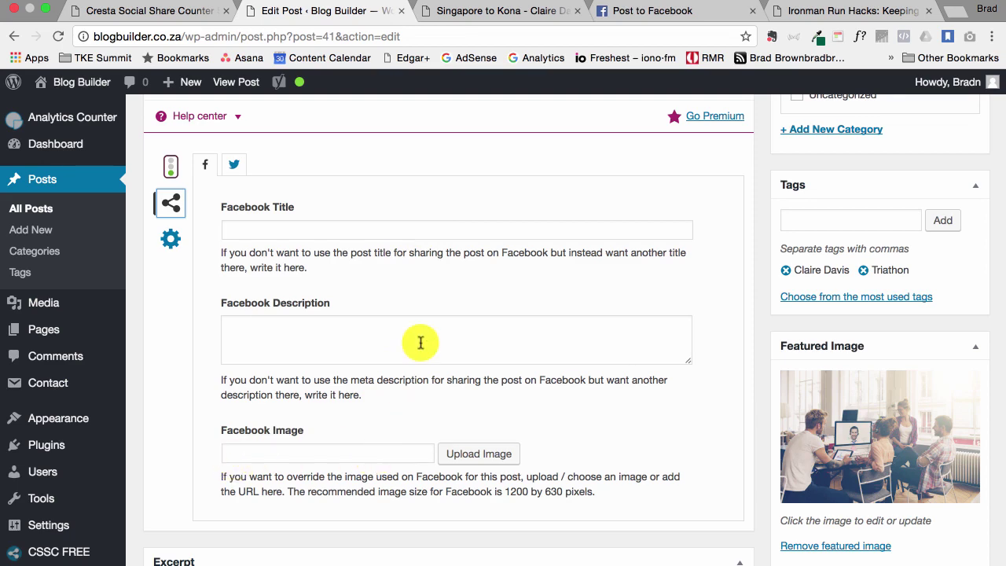
scroll(477, 279, "up", 2)
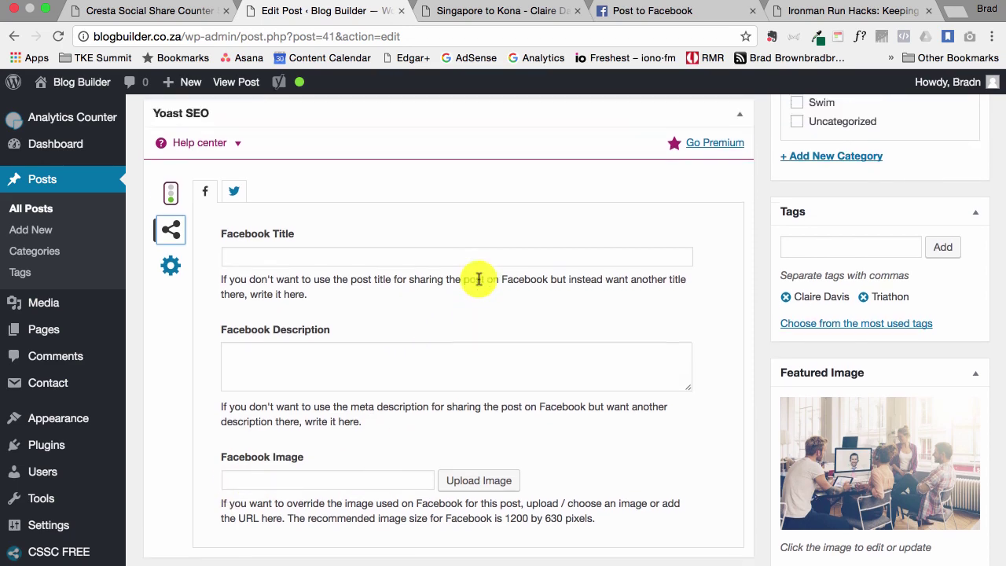
scroll(442, 261, "down", 1)
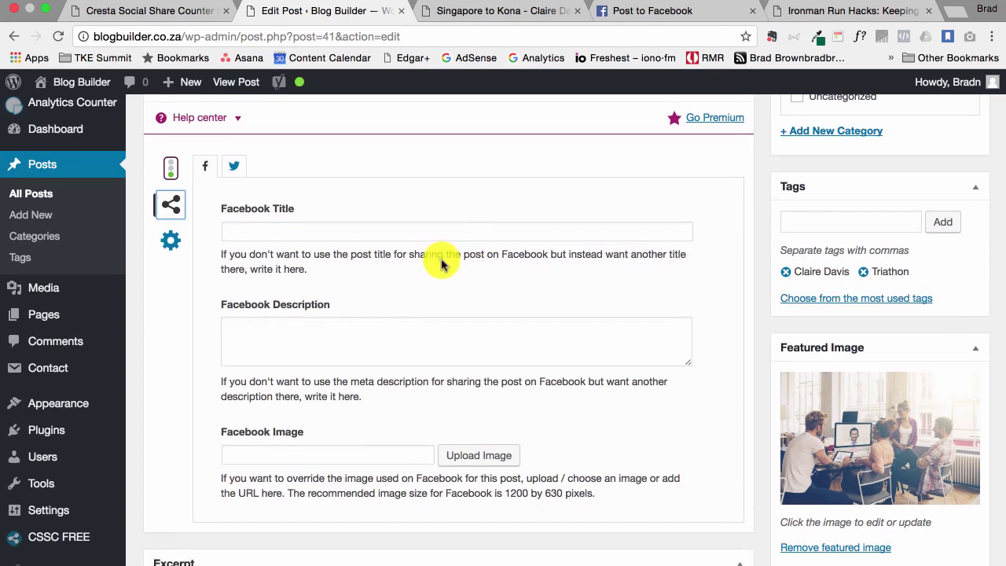
Set the Facebook title to "The hurt box that is the Ironman Run - Mantras get you out of holes" and the description to "This a test"
left_click(328, 231)
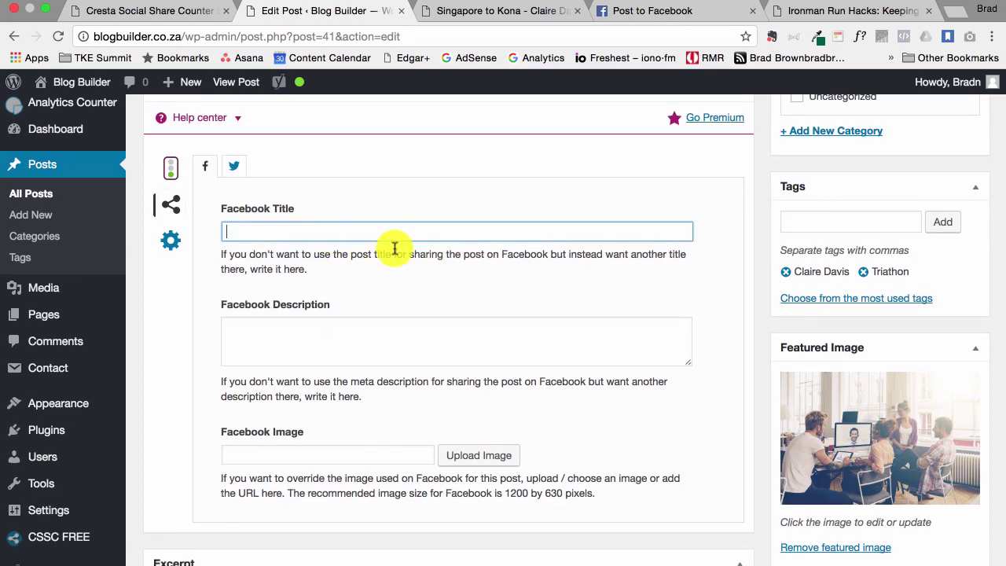
scroll(349, 227, "up", 10)
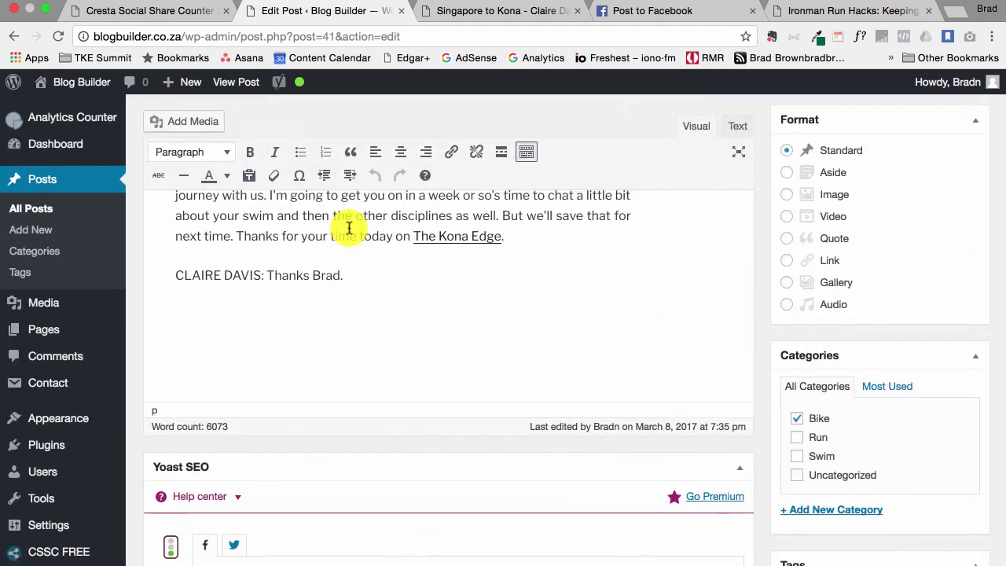
scroll(348, 227, "down", 5)
left_click(366, 346)
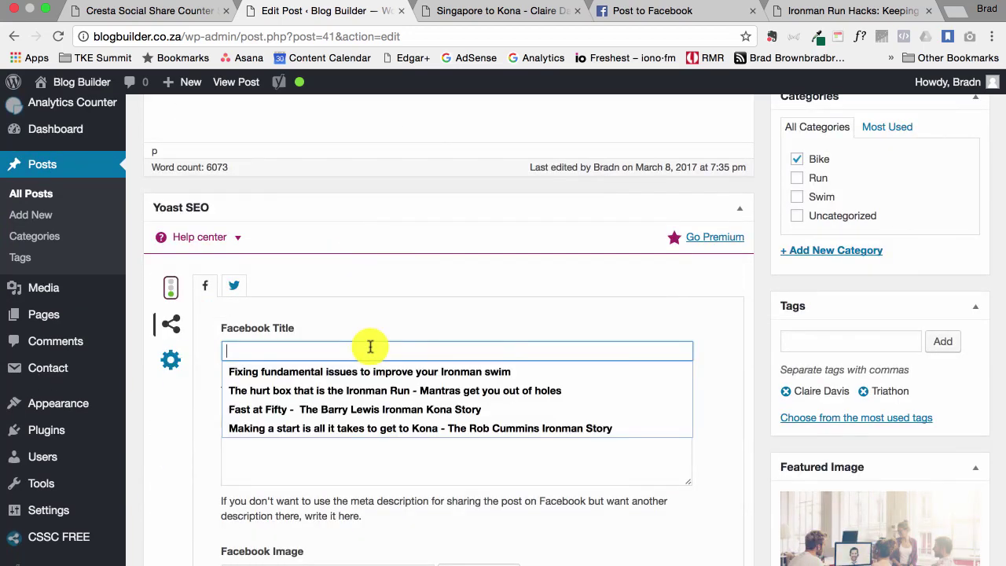
left_click(377, 391)
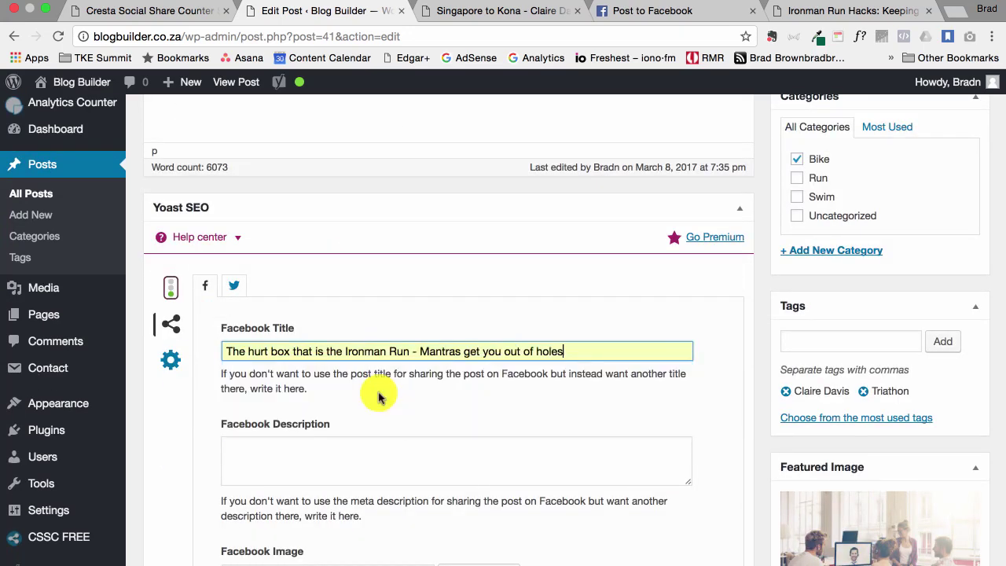
left_click(267, 456)
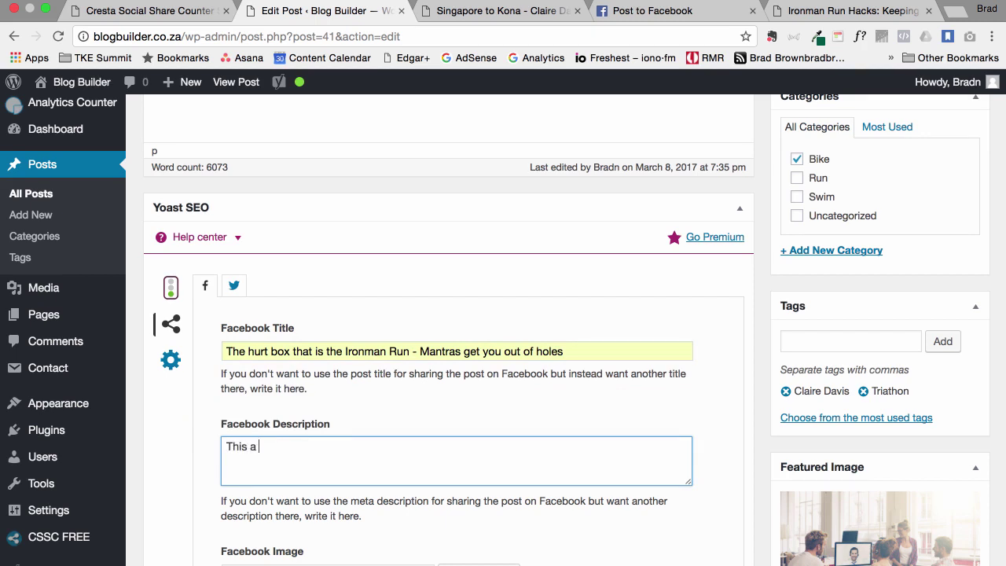
Choose BB-Welcome1.png from the media library as the post's Facebook image
left_click(478, 565)
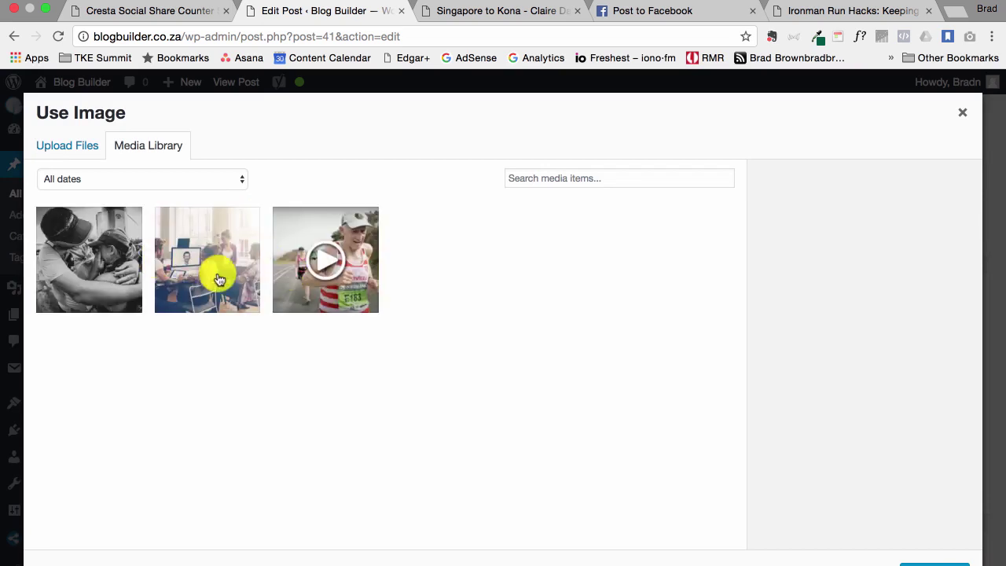
left_click(337, 270)
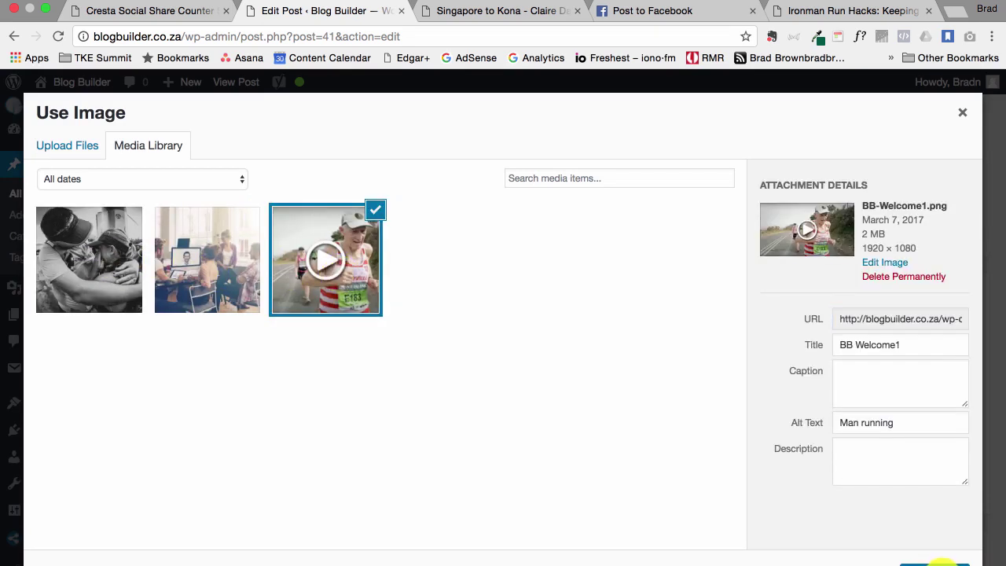
left_click(939, 563)
scroll(674, 503, "down", 2)
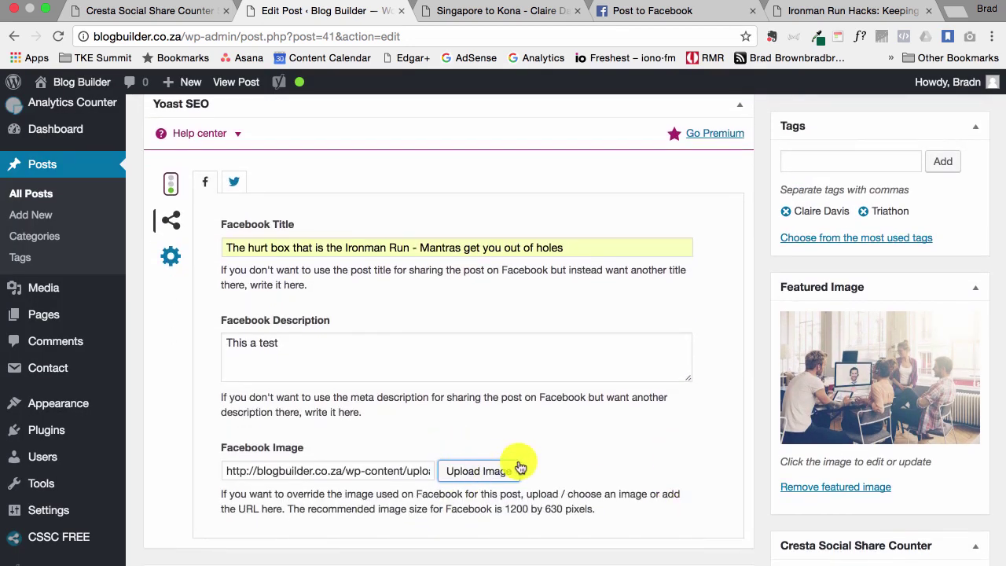
Update the post to save its custom Facebook title, description and image
scroll(600, 404, "up", 5)
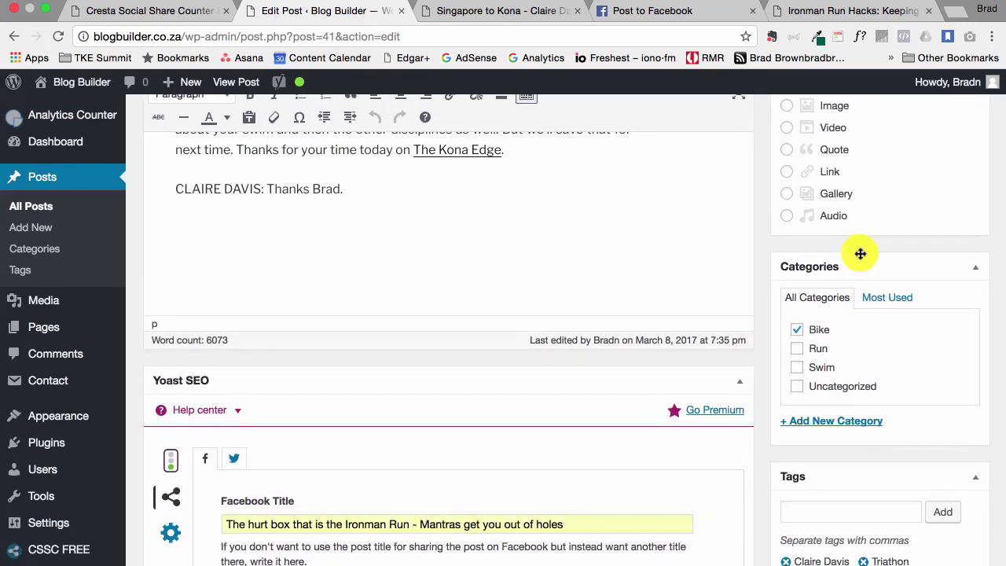
scroll(860, 253, "up", 10)
left_click(949, 344)
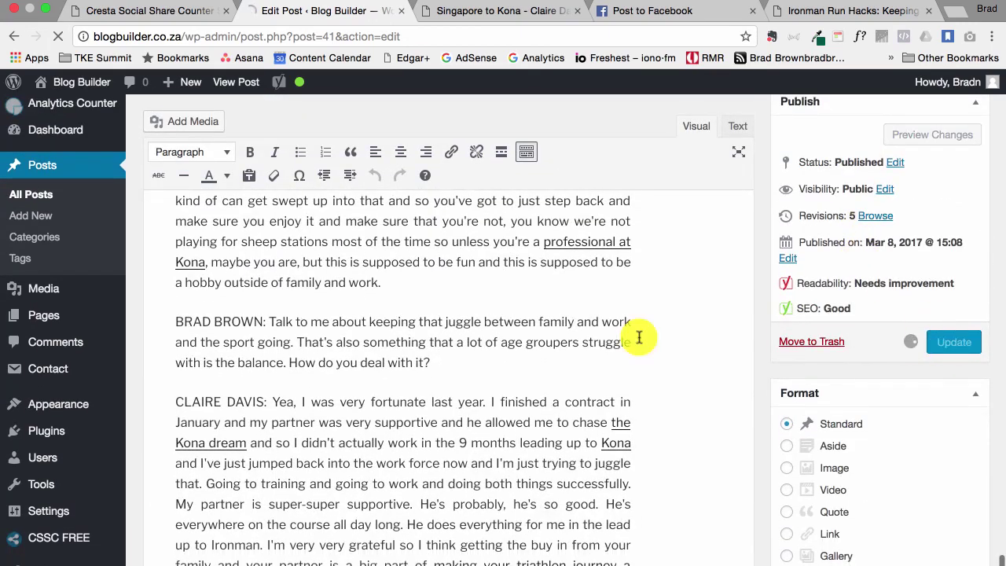
scroll(479, 371, "down", 15)
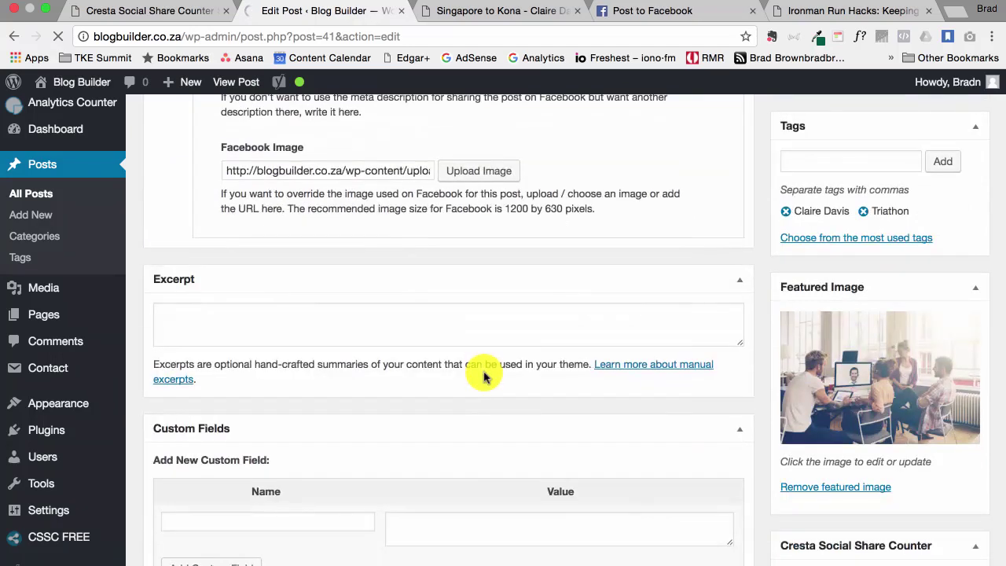
scroll(484, 377, "up", 3)
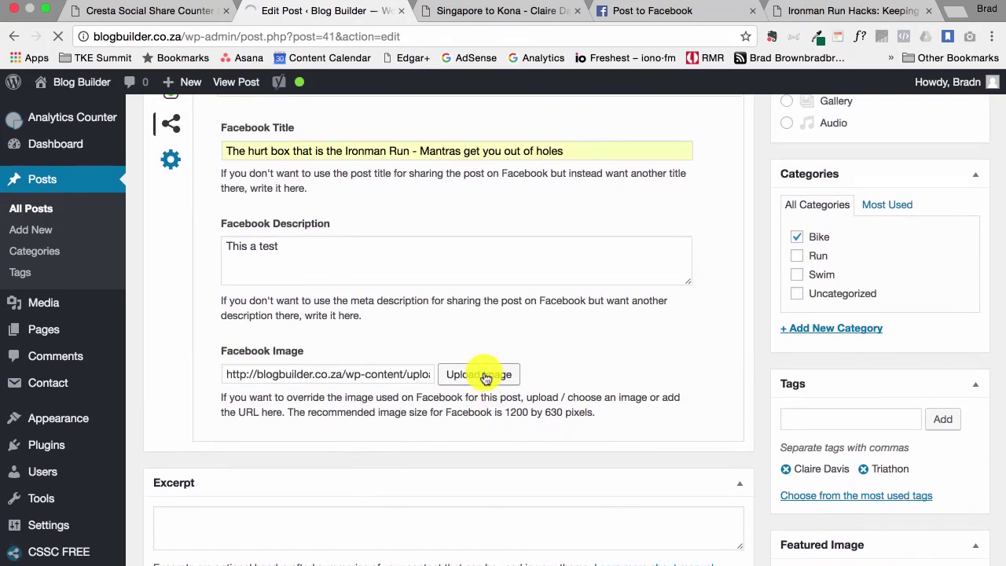
scroll(486, 379, "up", 3)
scroll(486, 379, "up", 1)
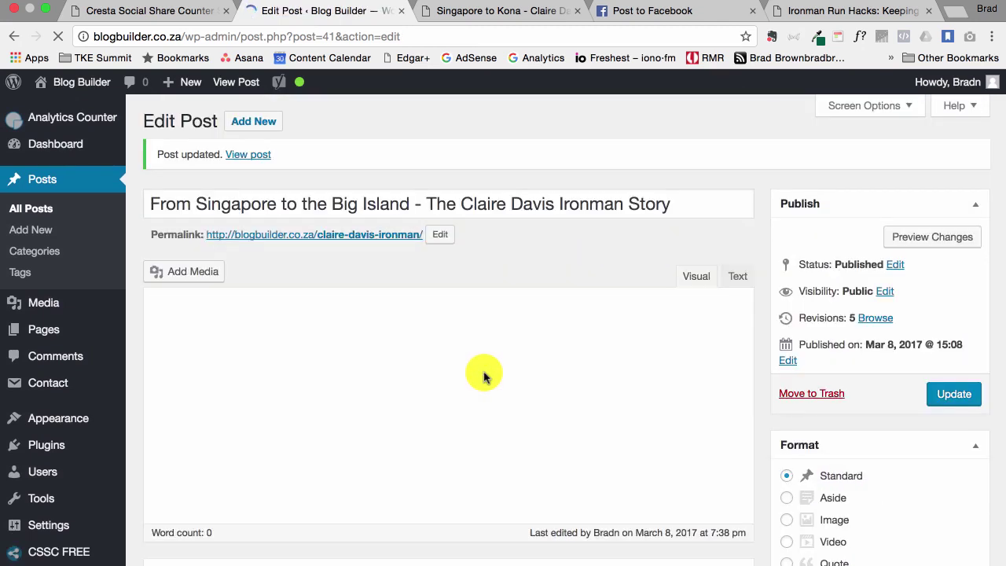
scroll(484, 378, "down", 3)
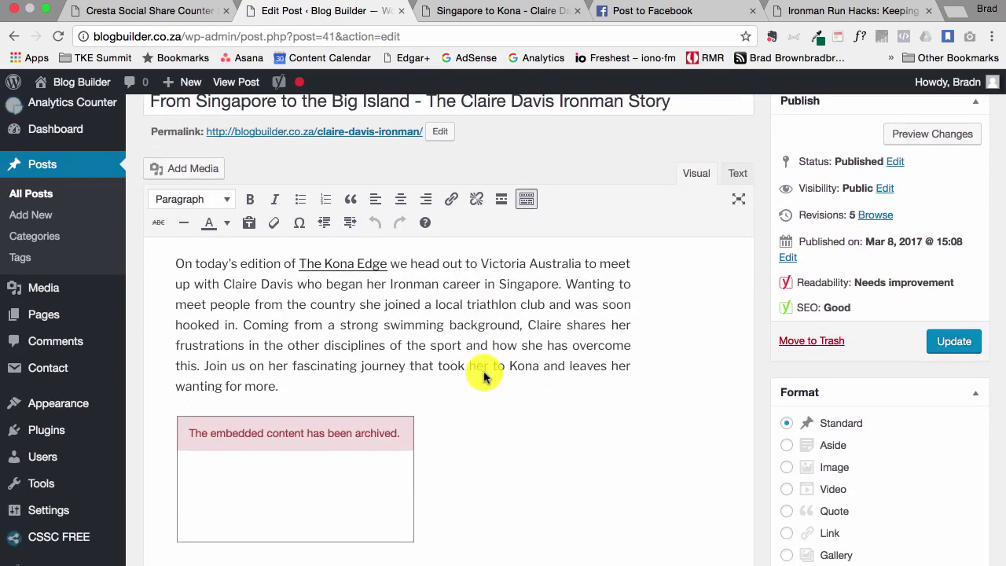
scroll(484, 377, "down", 20)
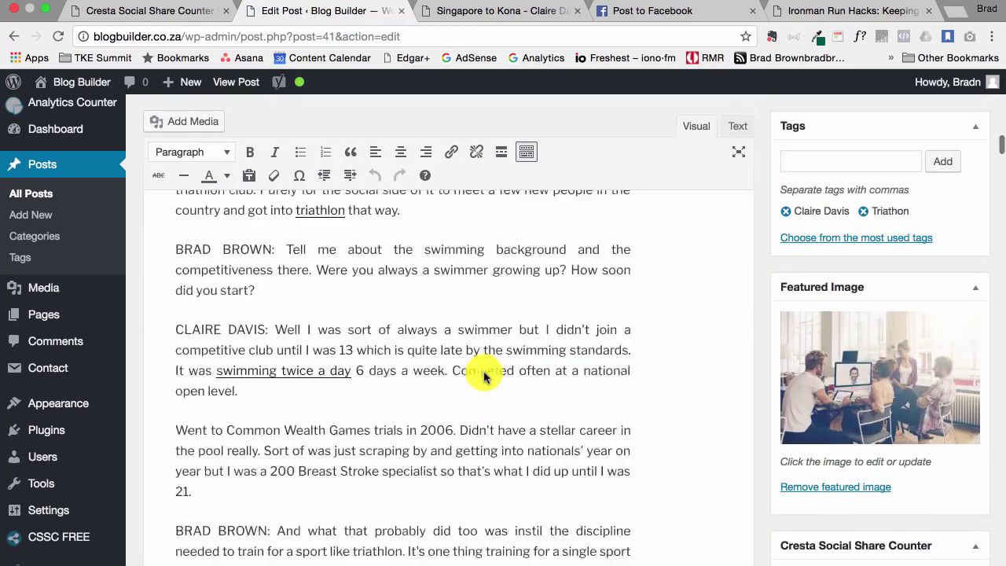
Reload the live post, close the old Facebook share page and return to the post
left_click(665, 10)
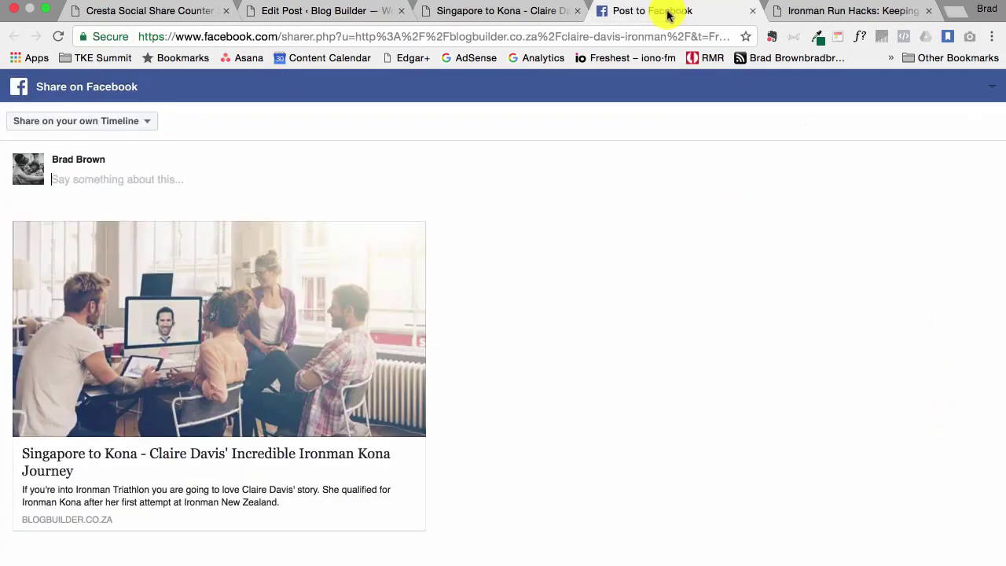
left_click(468, 10)
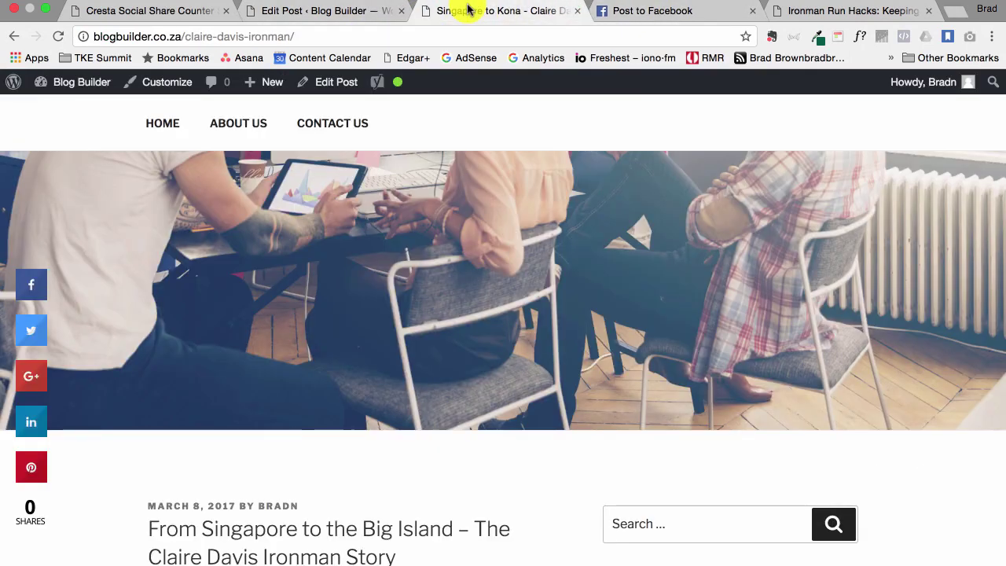
left_click(666, 13)
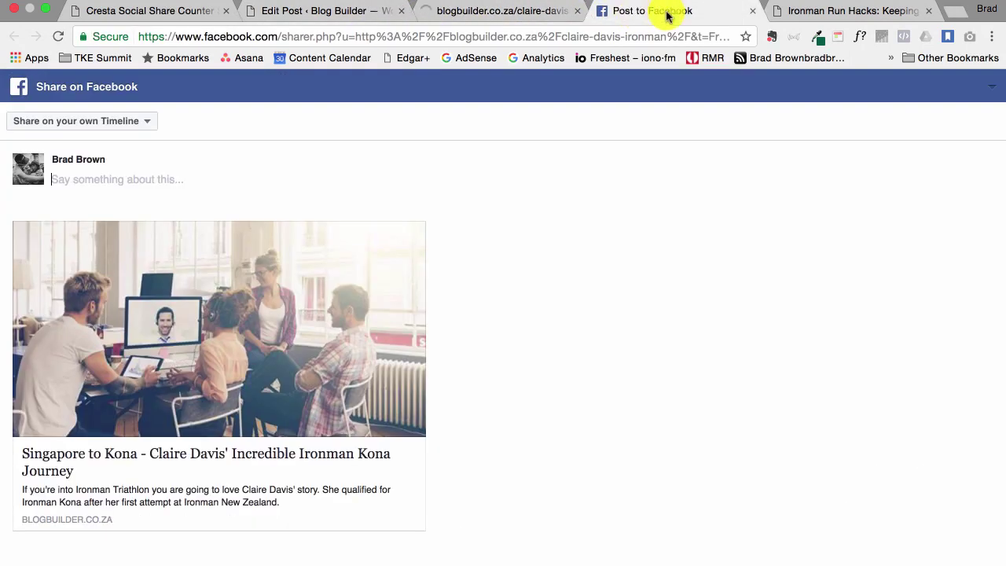
left_click(751, 12)
left_click(621, 209)
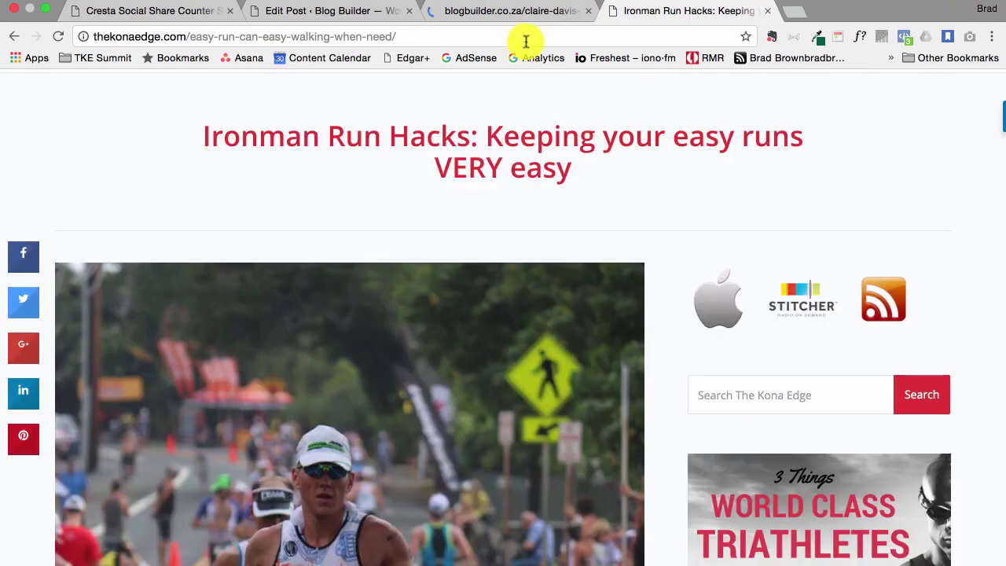
left_click(514, 14)
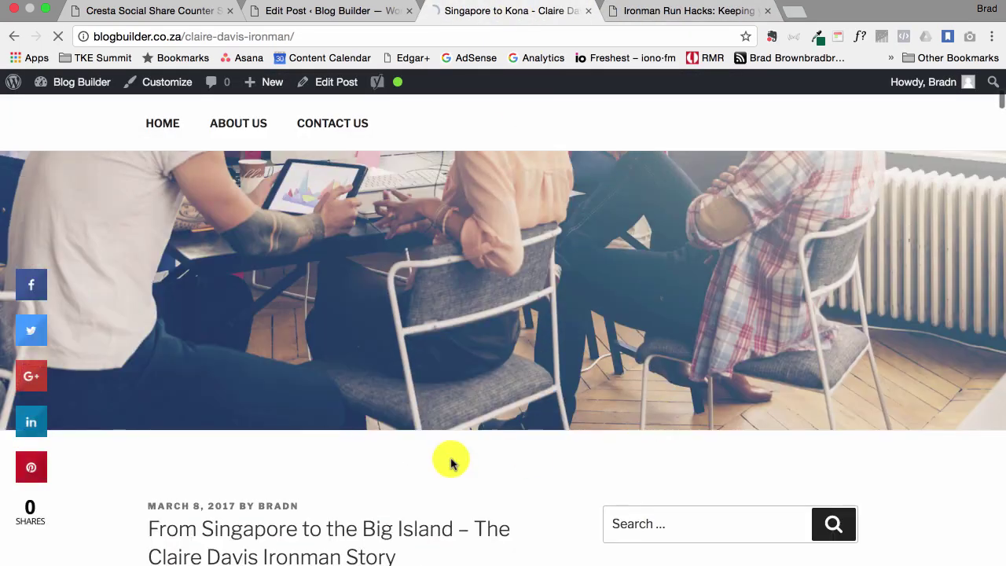
Open the post's Facebook share preview, and load the Facebook Open Graph Object Debugger in a new tab
left_click(33, 284)
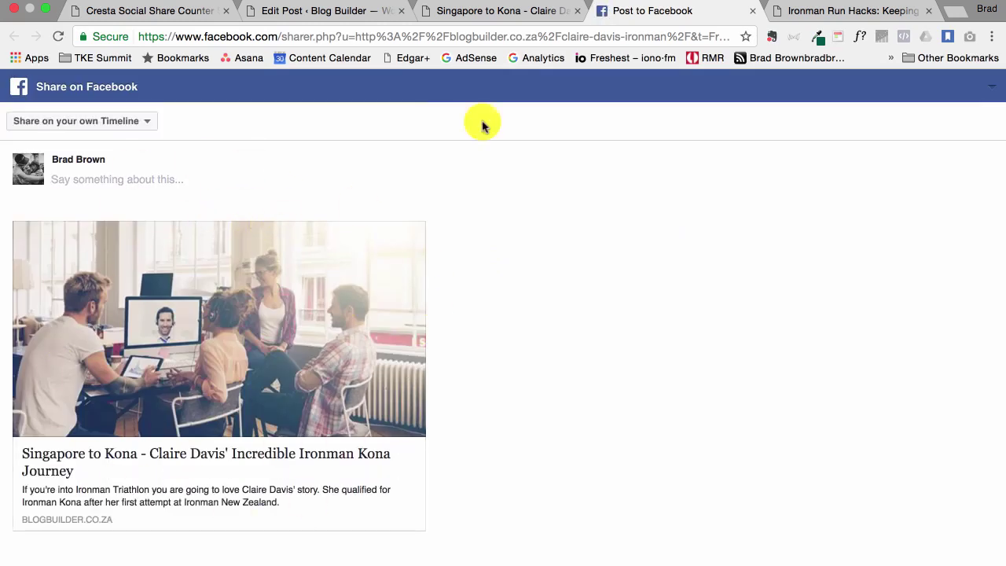
left_click(954, 11)
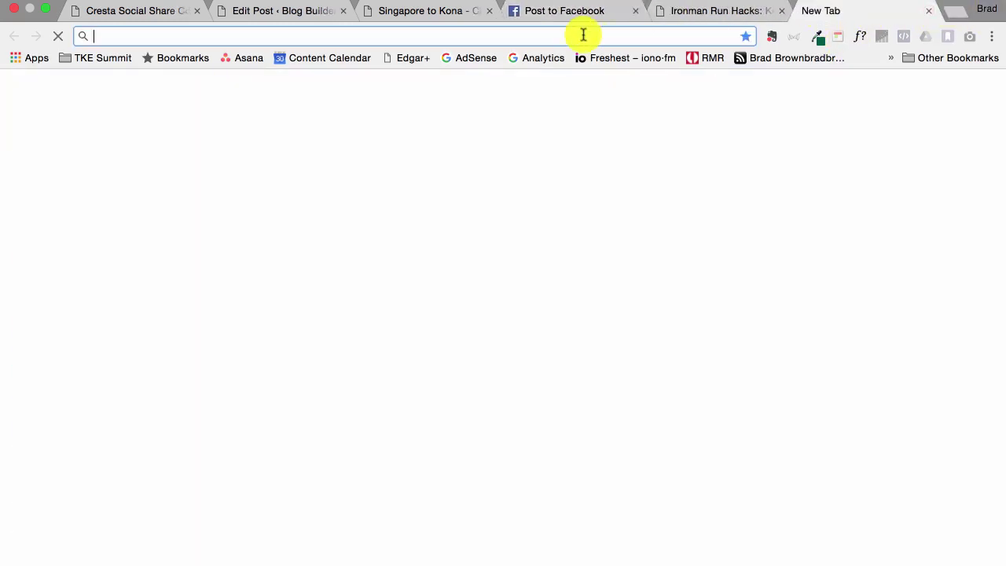
type("deg")
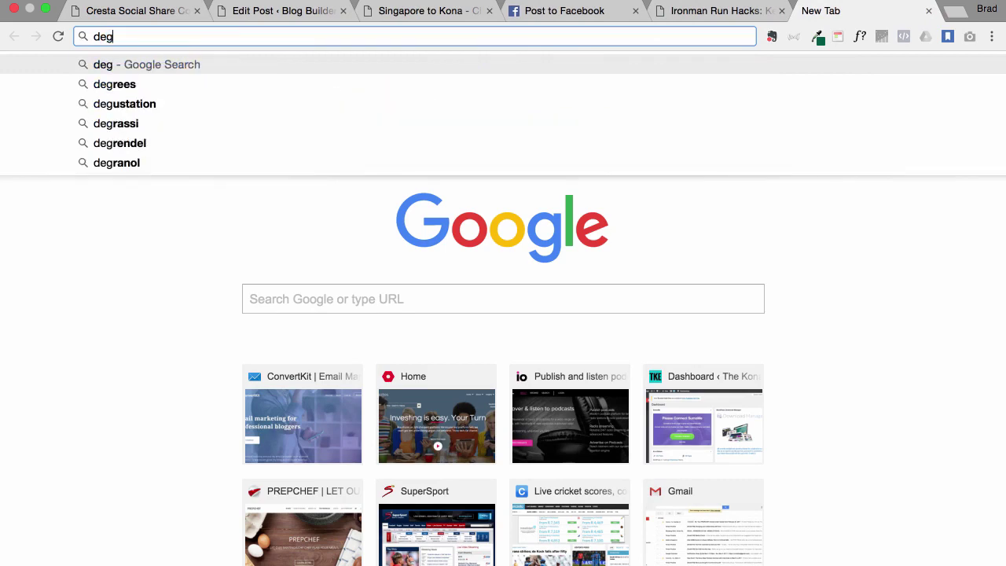
key("BackSpace")
type("b")
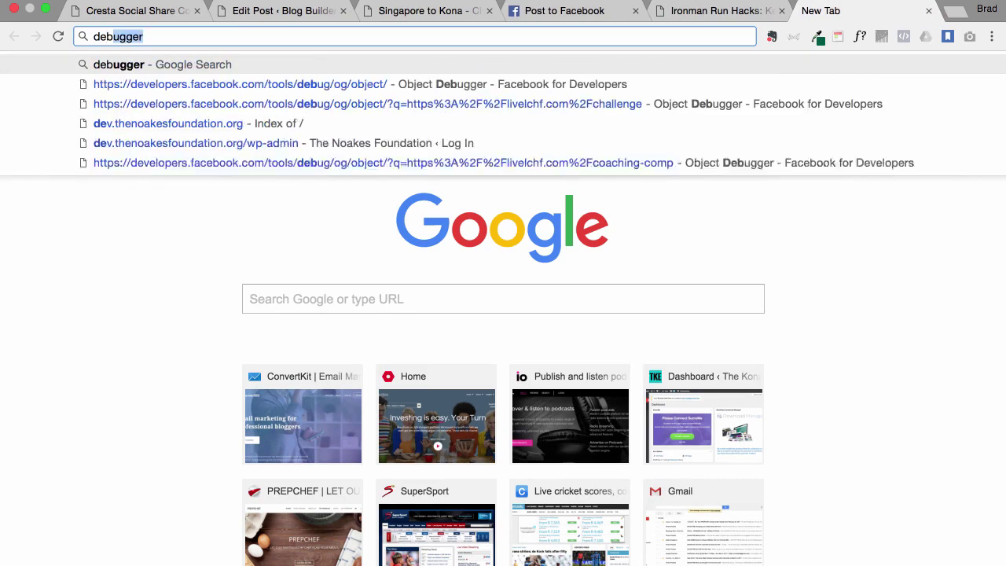
left_click(474, 84)
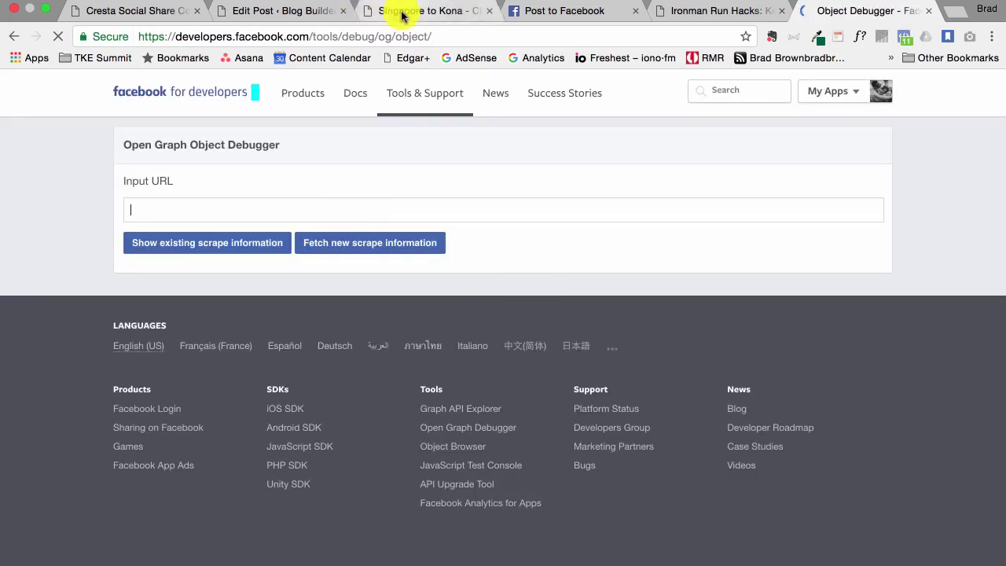
Copy the live post's URL into the debugger's Input URL field
left_click(401, 11)
left_click(250, 39)
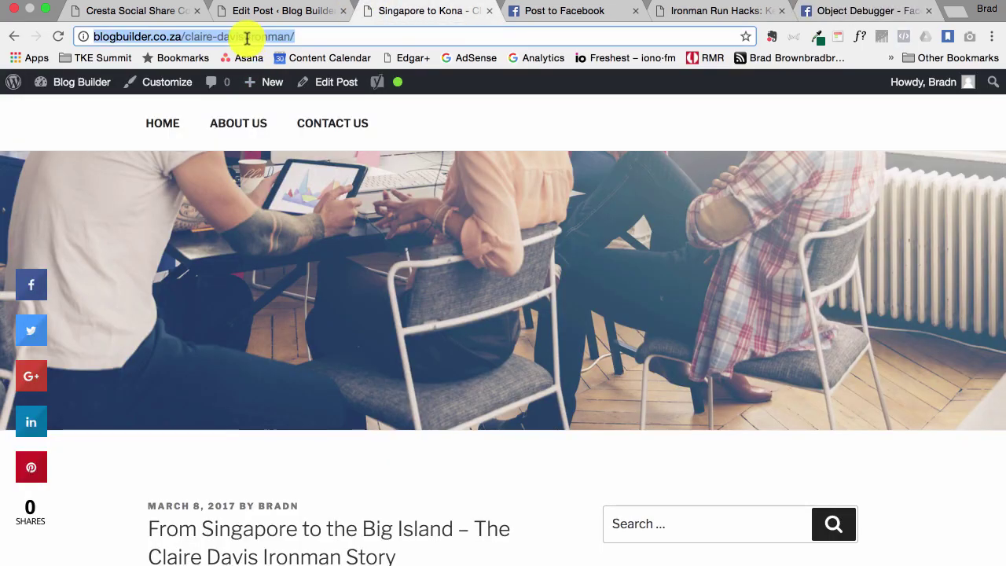
right_click(247, 38)
left_click(277, 62)
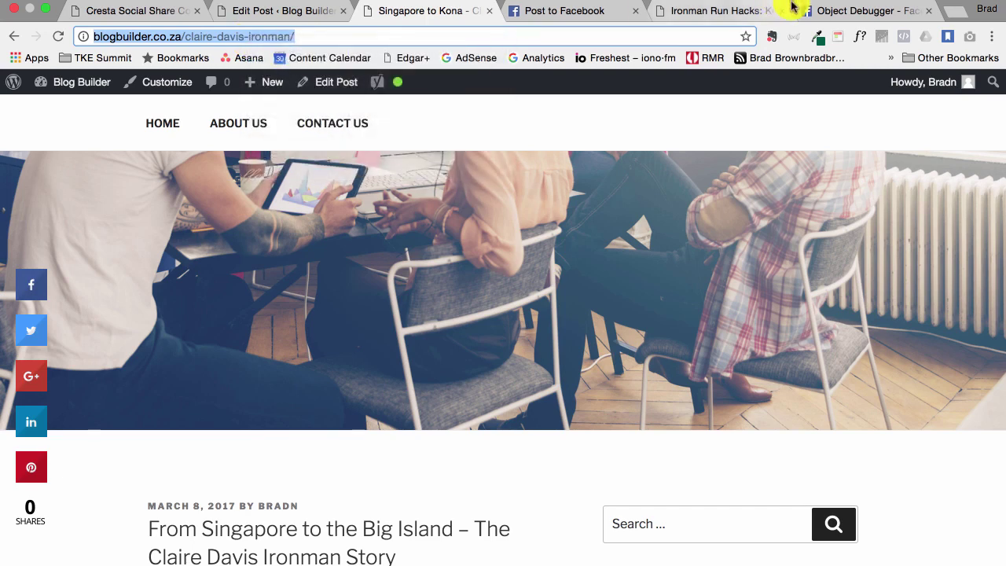
left_click(832, 11)
left_click(341, 211)
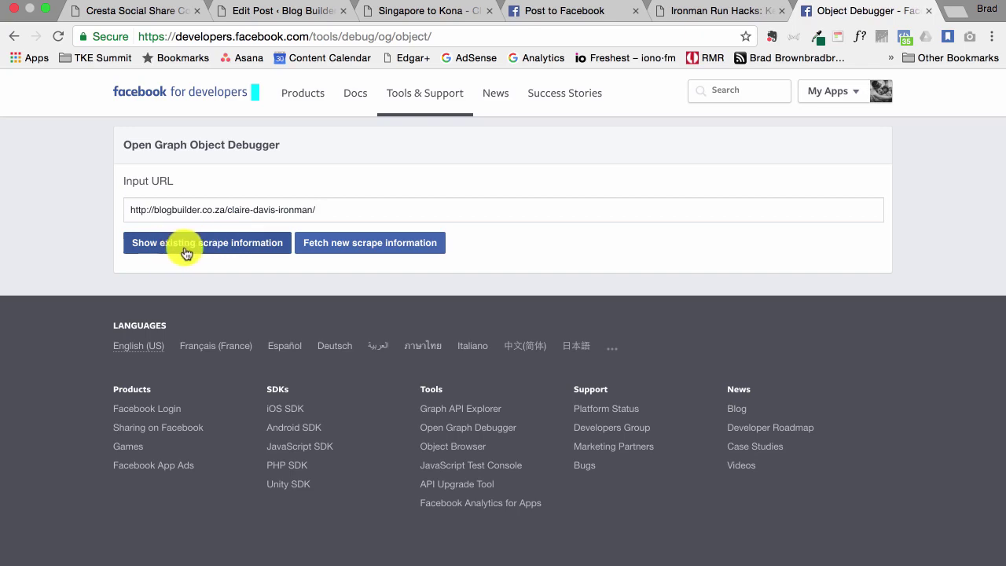
Show the existing scrape information for the post and review its raw tags and share preview
left_click(227, 247)
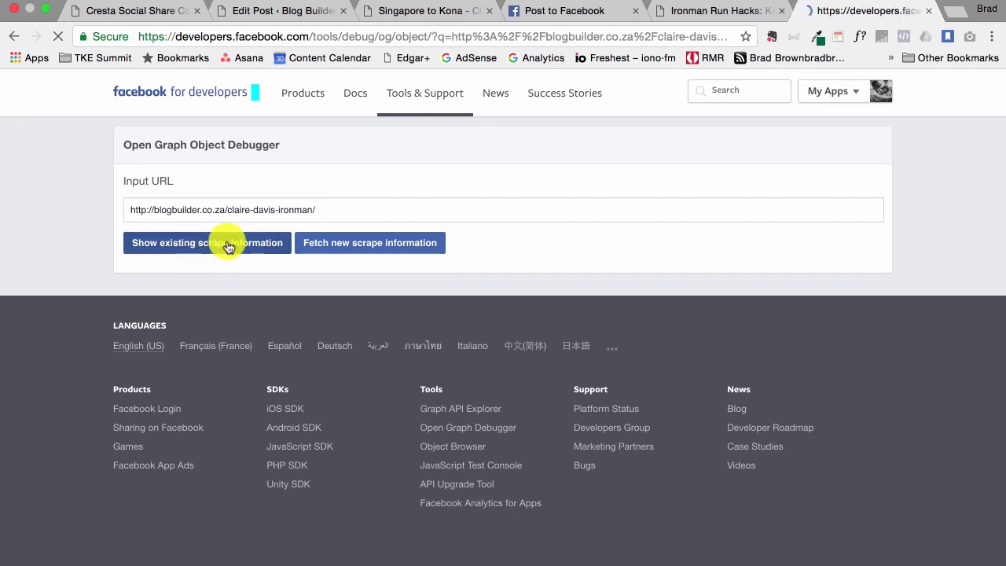
scroll(284, 336, "down", 3)
scroll(284, 336, "down", 15)
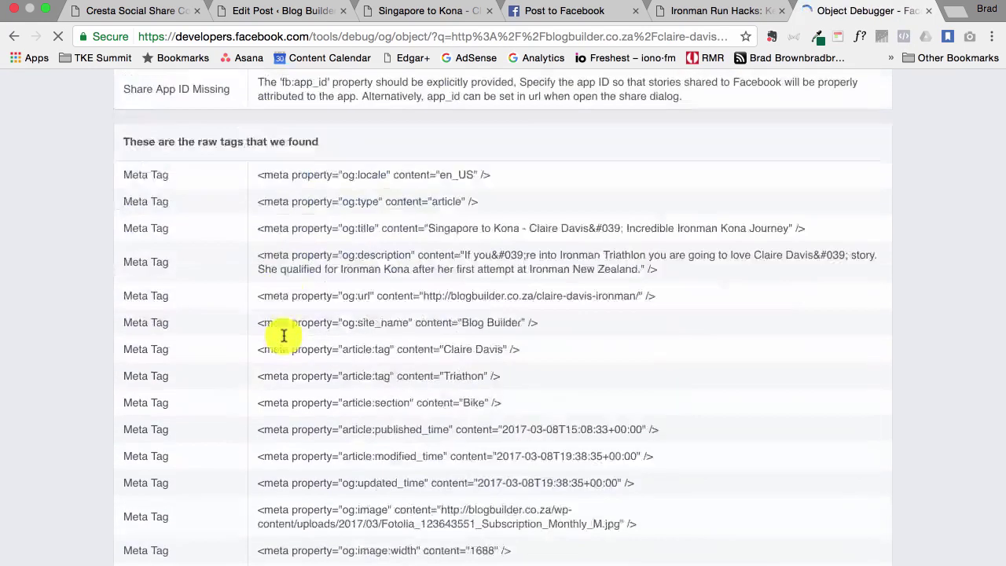
scroll(284, 336, "down", 2)
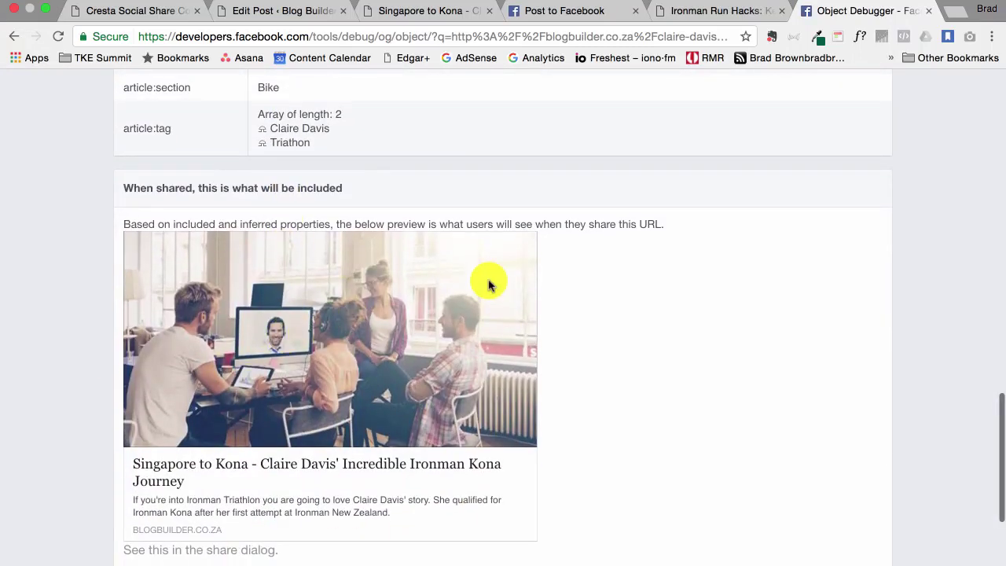
Try to fetch new scrape information for the post URL and check the resulting share preview
scroll(634, 196, "up", 15)
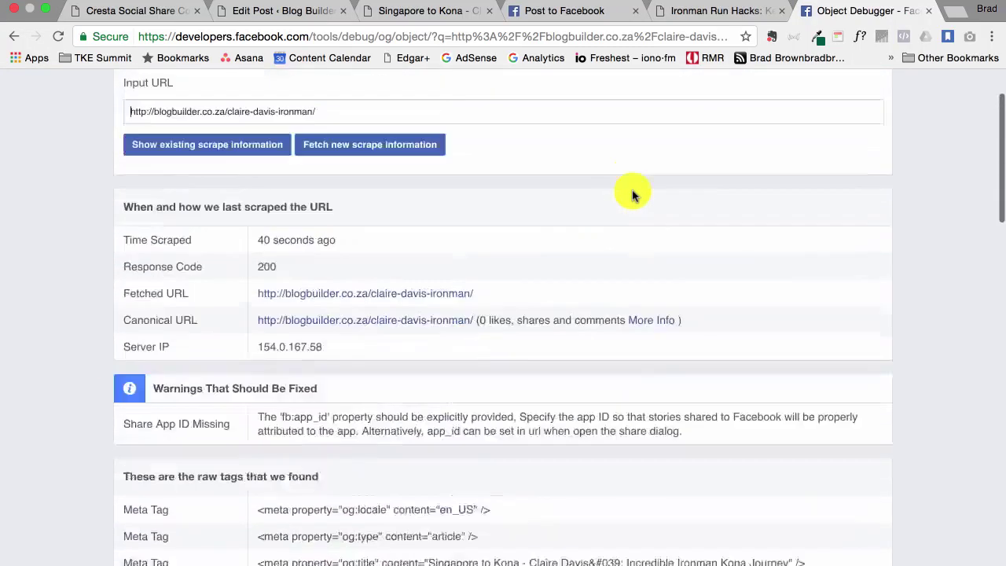
scroll(634, 196, "up", 3)
left_click(376, 250)
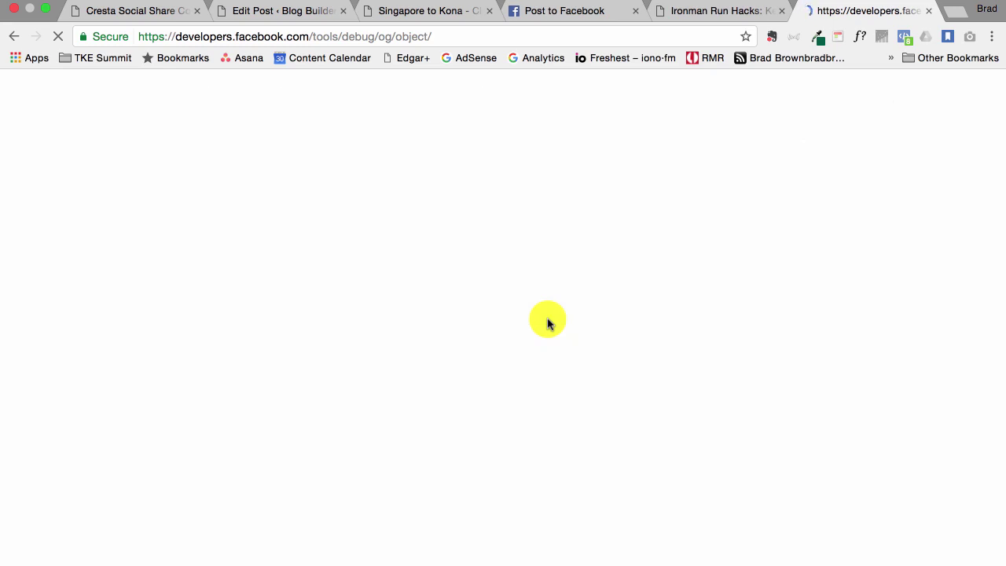
scroll(548, 322, "down", 10)
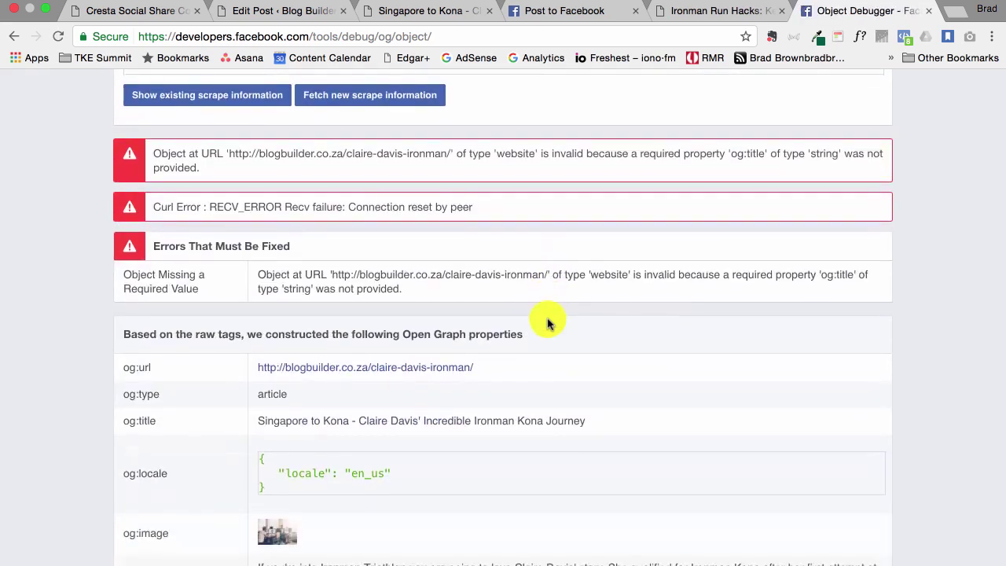
scroll(548, 322, "down", 2)
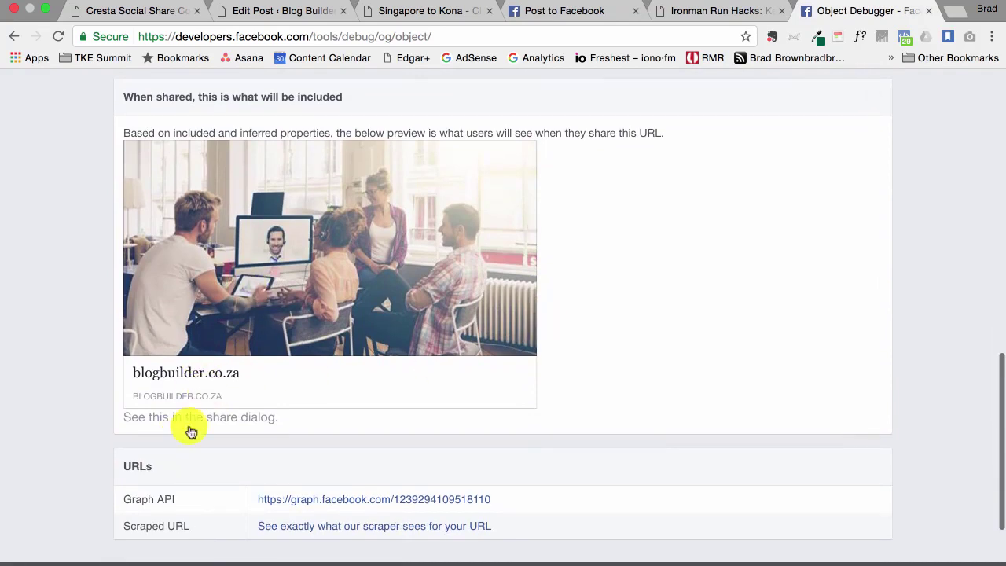
scroll(253, 308, "up", 15)
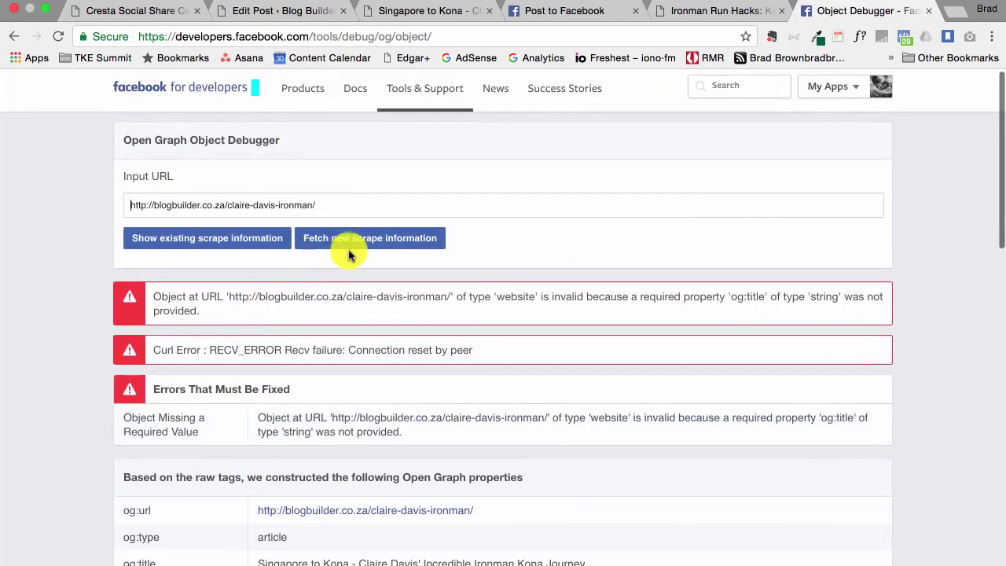
Fetch the post's scrape information again and check its title, description and image in the Open Graph properties and preview
left_click(353, 241)
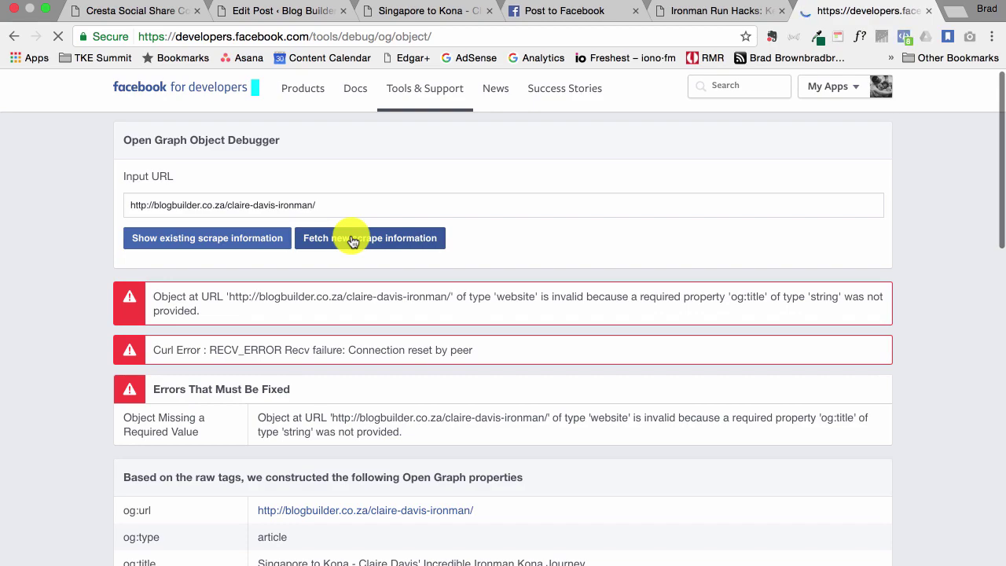
scroll(412, 355, "down", 15)
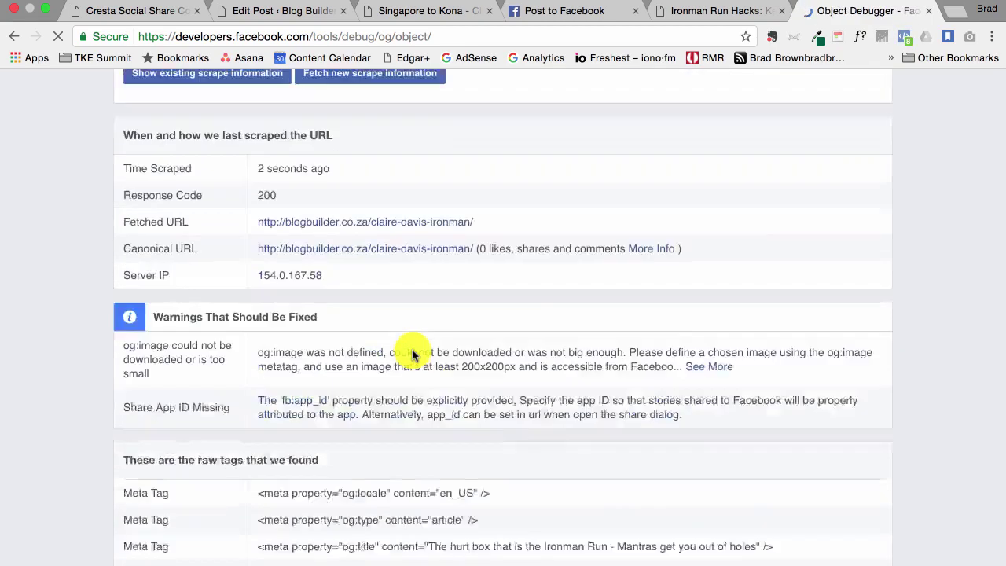
scroll(411, 355, "down", 3)
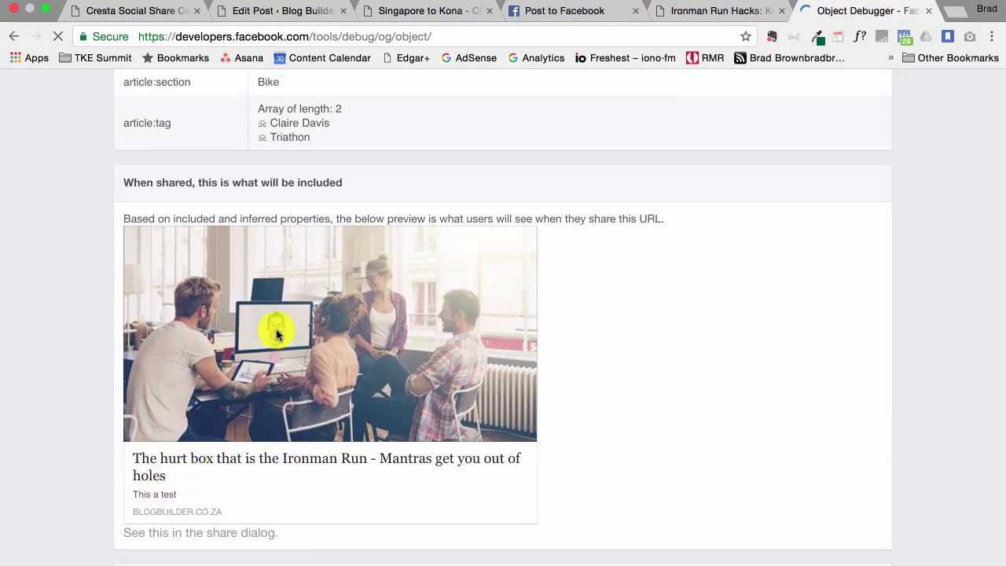
scroll(450, 309, "up", 15)
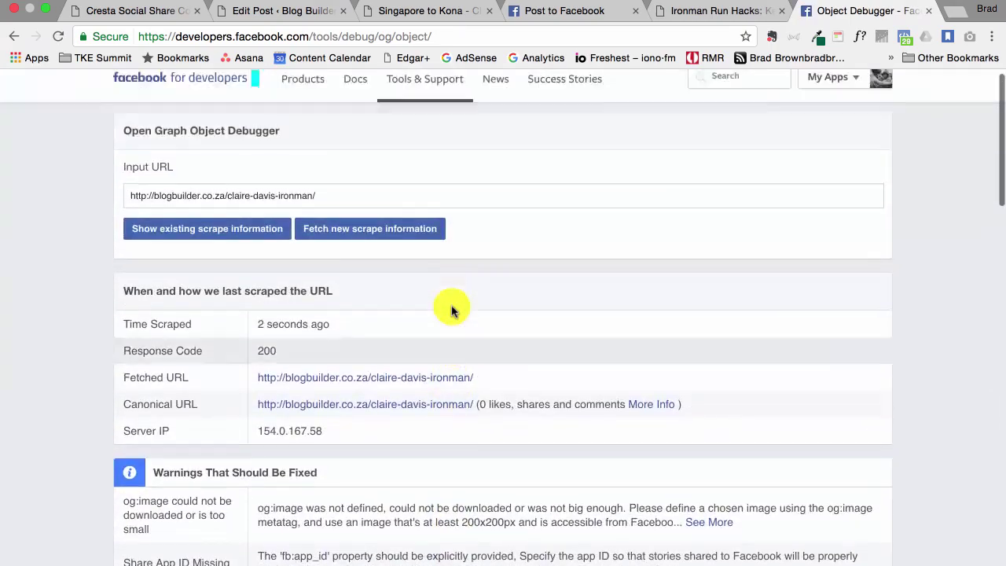
scroll(451, 309, "down", 15)
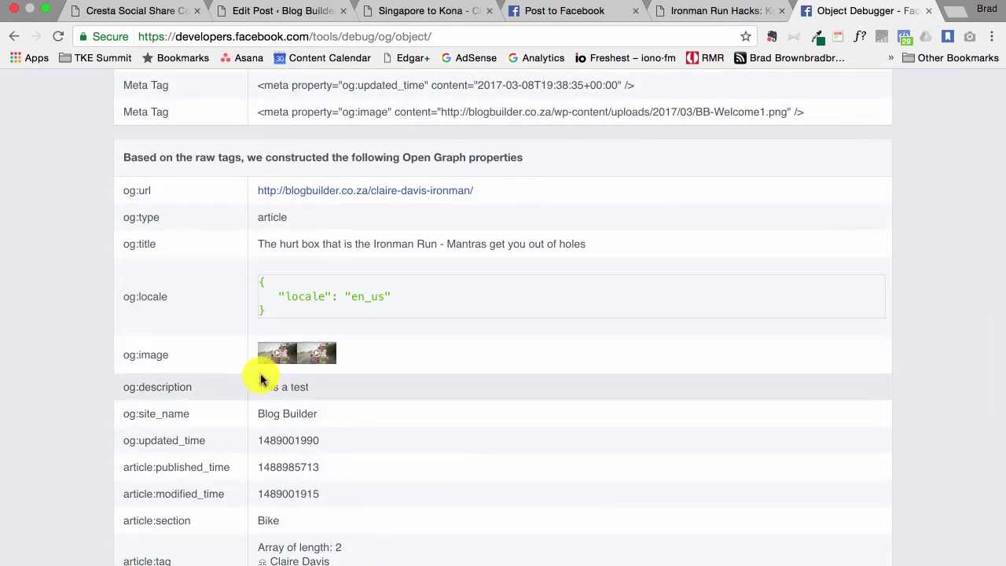
Rescrape the post URL once more to refresh the shared image, and examine the updated Facebook share preview
scroll(362, 331, "up", 15)
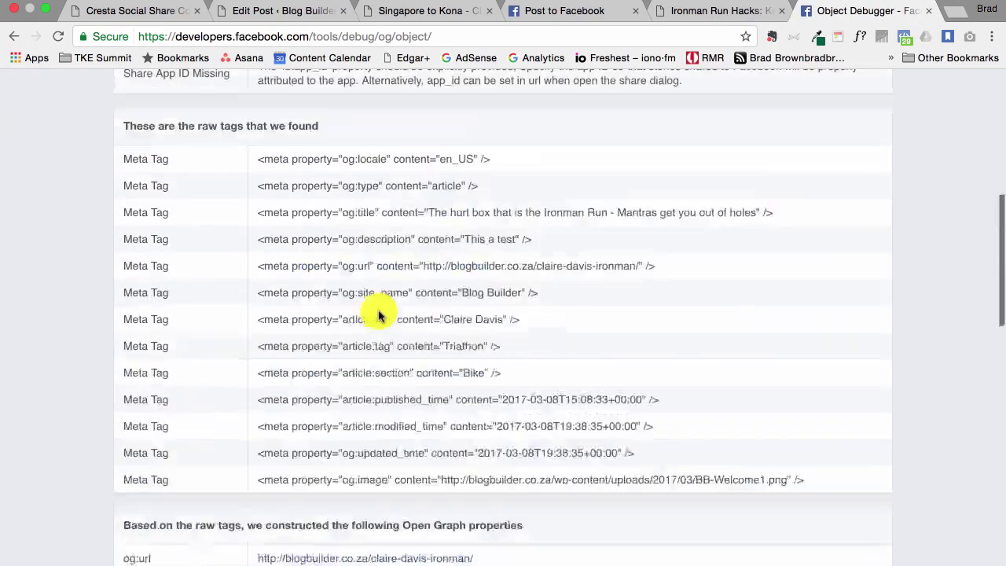
left_click(370, 246)
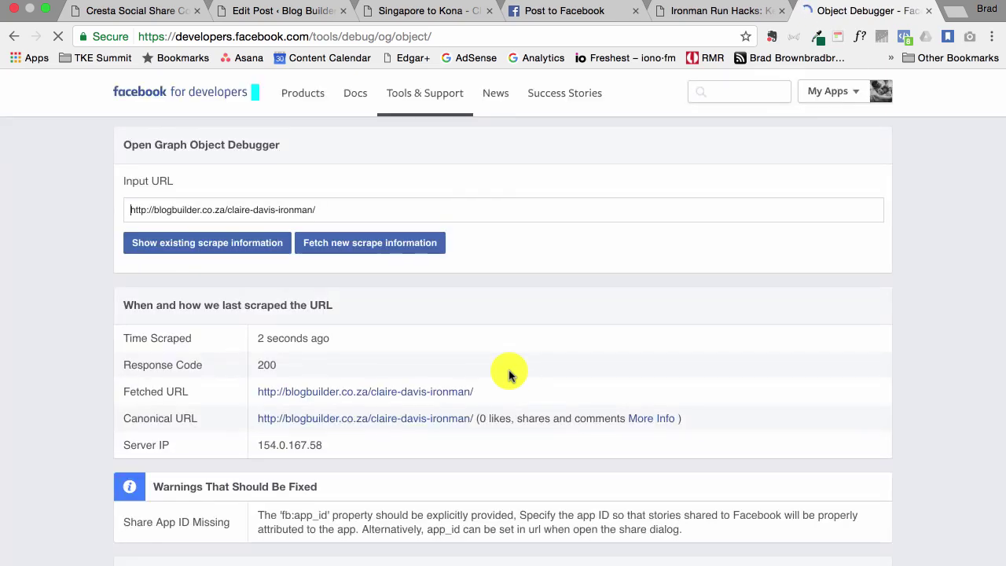
scroll(508, 376, "down", 10)
scroll(509, 375, "down", 12)
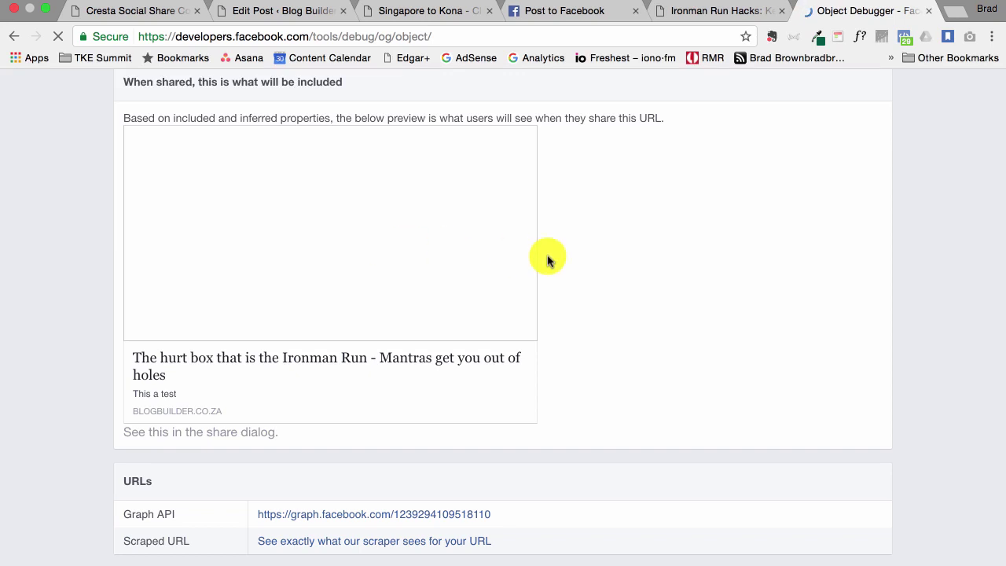
scroll(548, 261, "down", 1)
scroll(547, 261, "down", 1)
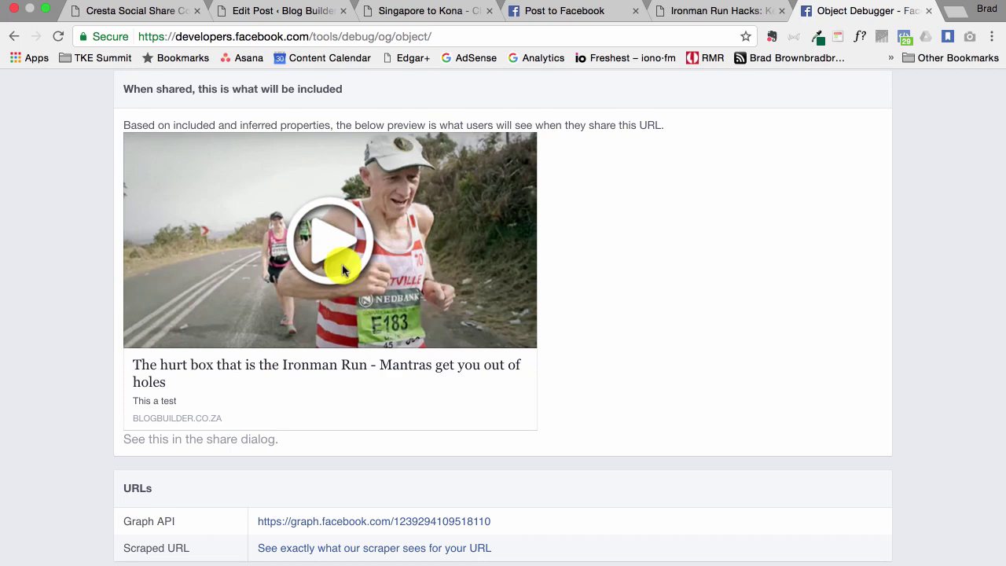
scroll(343, 270, "up", 2)
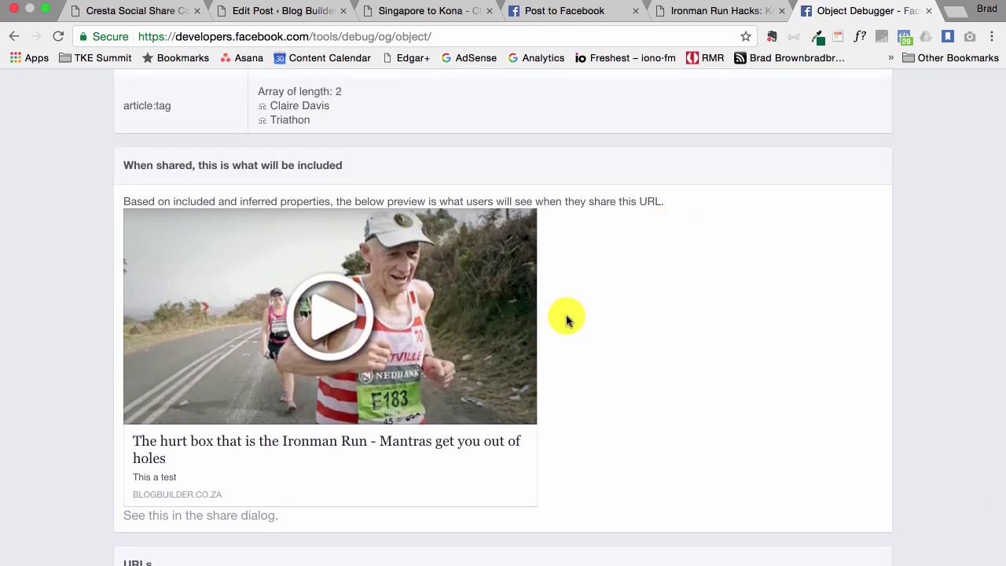
scroll(566, 316, "up", 3)
scroll(566, 316, "down", 7)
scroll(567, 316, "up", 2)
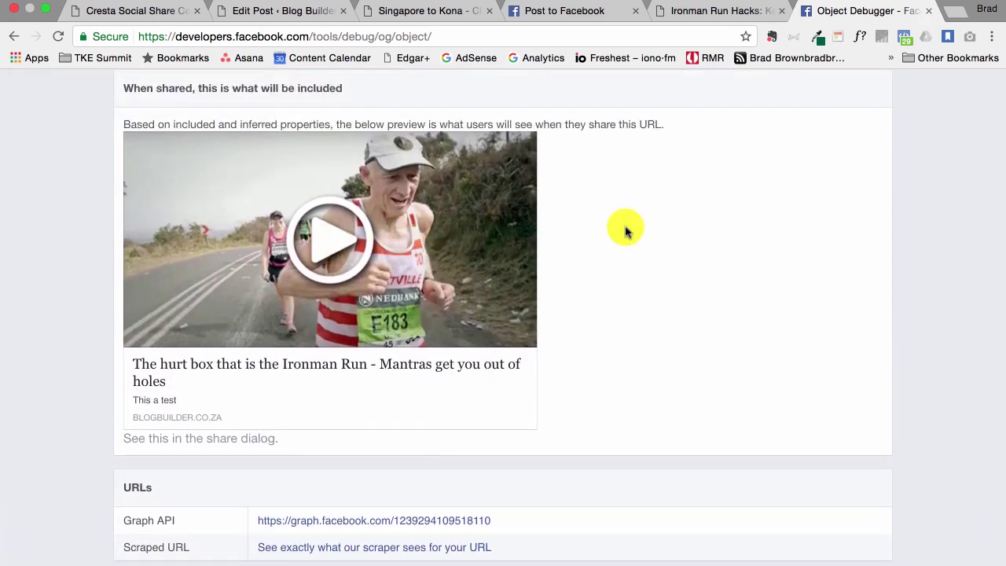
Open the live post's Twitter share page to check the prefilled tweet, and return to the post
scroll(625, 230, "up", 15)
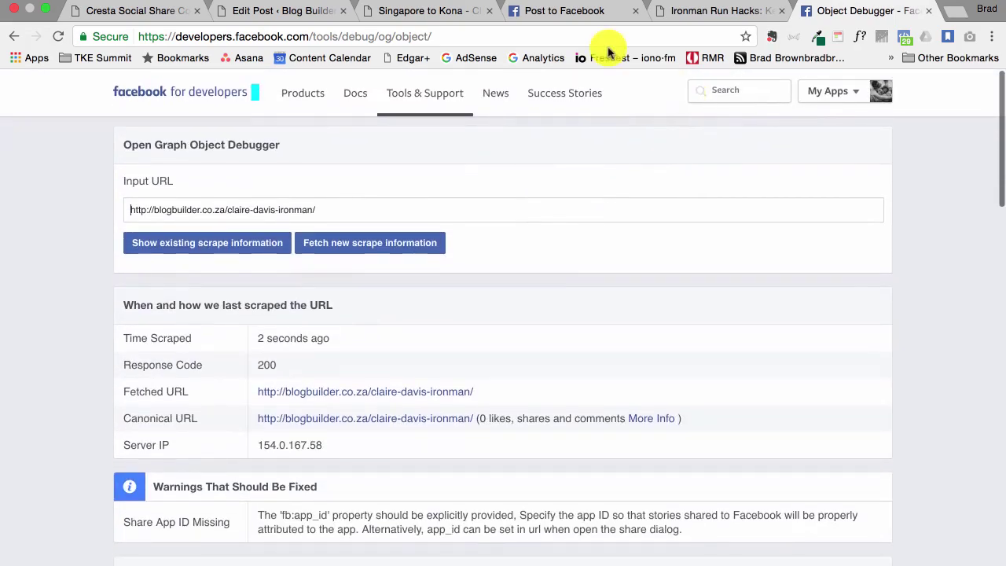
left_click(379, 13)
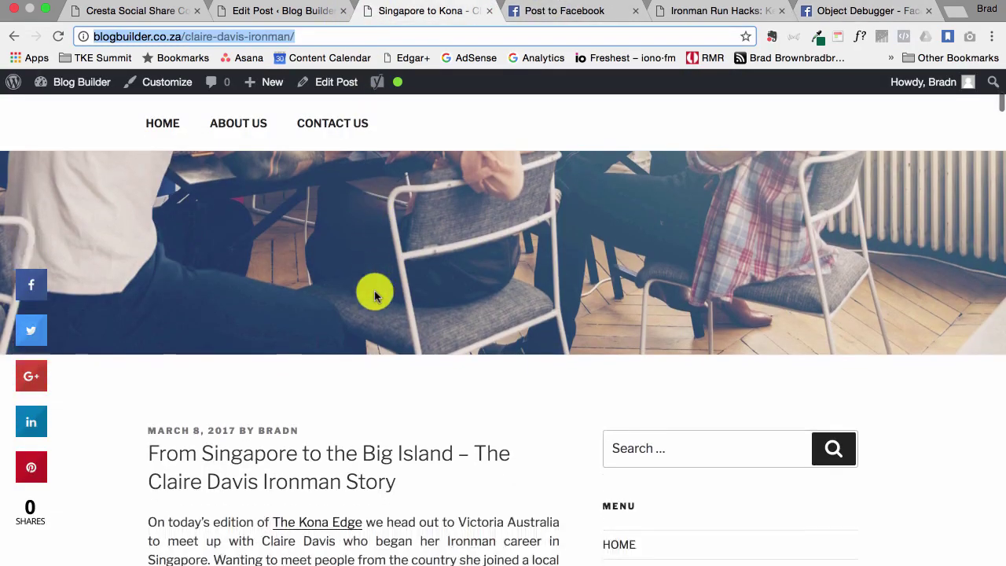
scroll(375, 294, "down", 5)
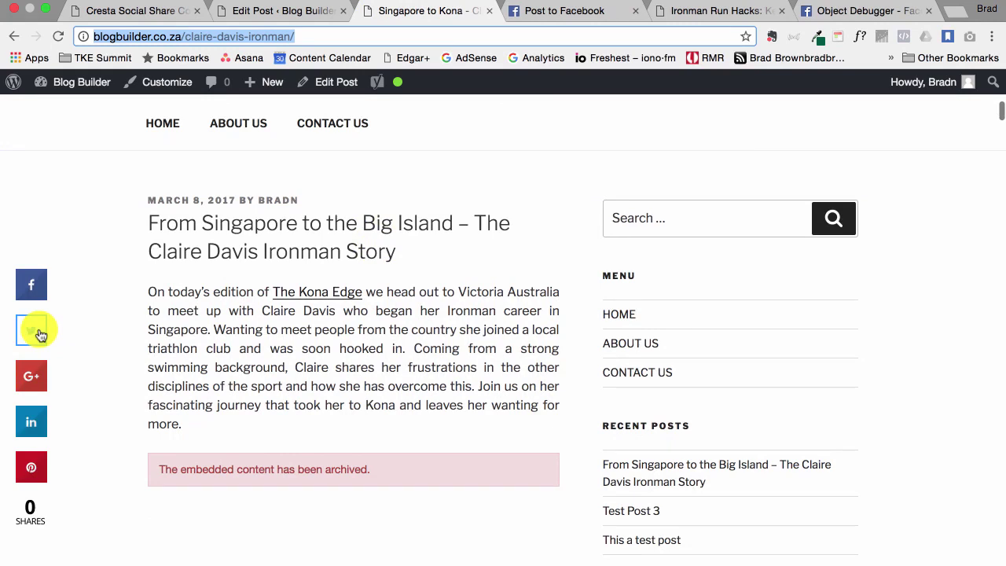
left_click(41, 334)
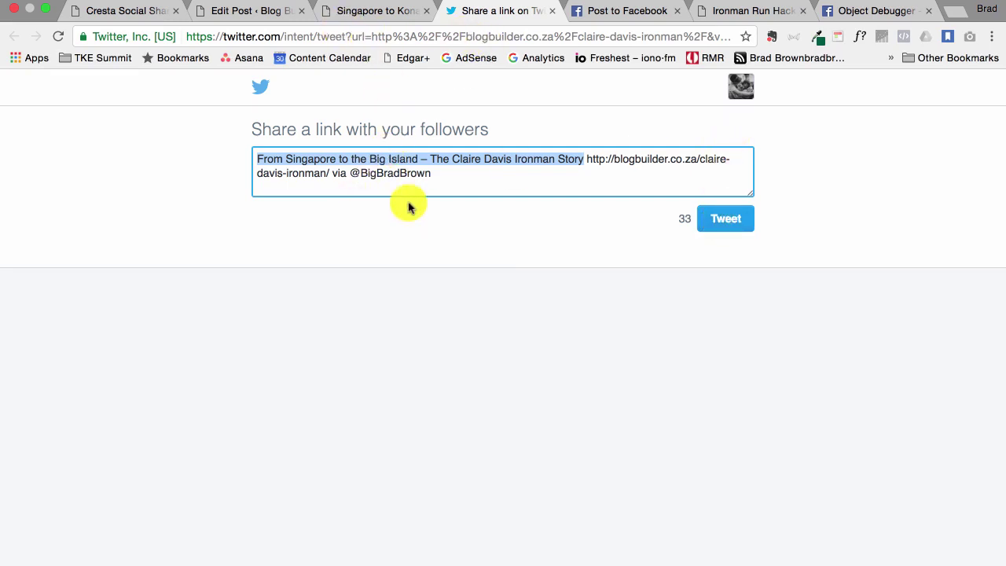
left_click(382, 11)
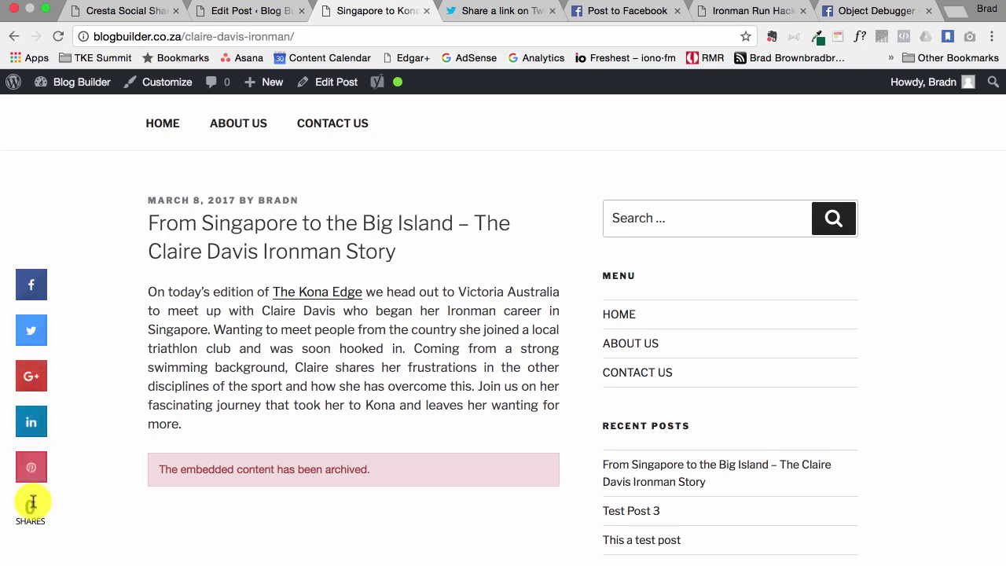
scroll(376, 419, "down", 2)
scroll(375, 417, "up", 3)
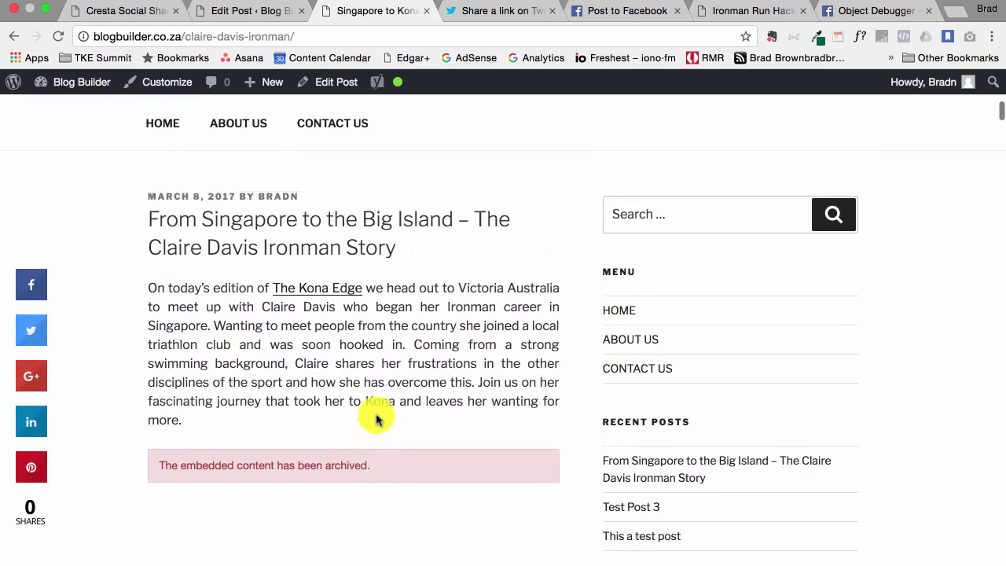
scroll(393, 289, "up", 5)
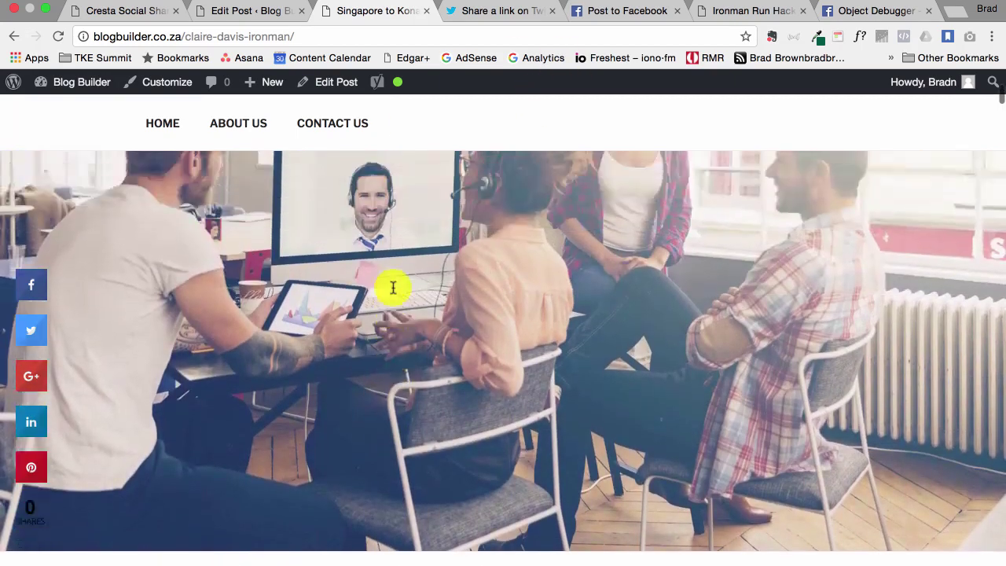
scroll(393, 291, "up", 2)
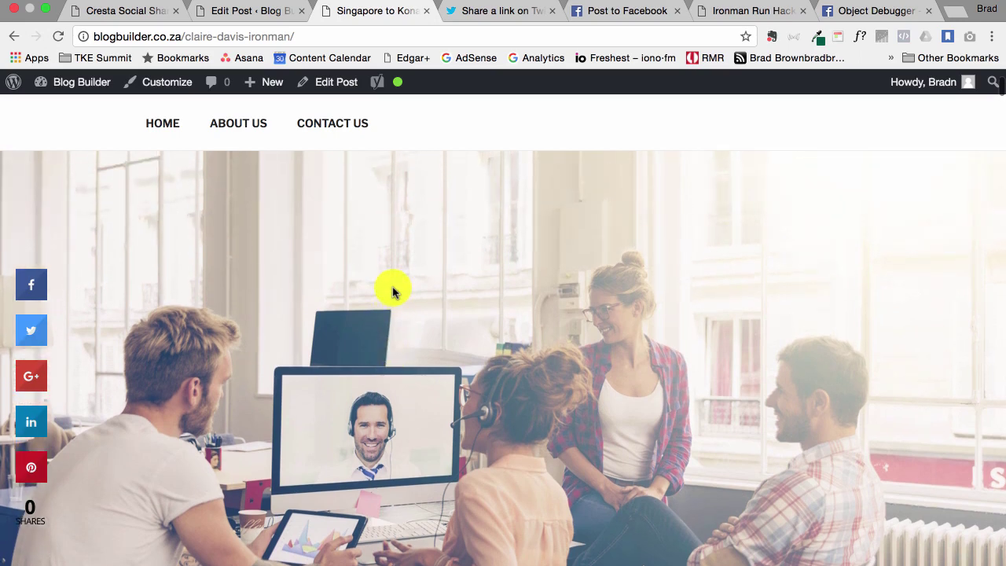